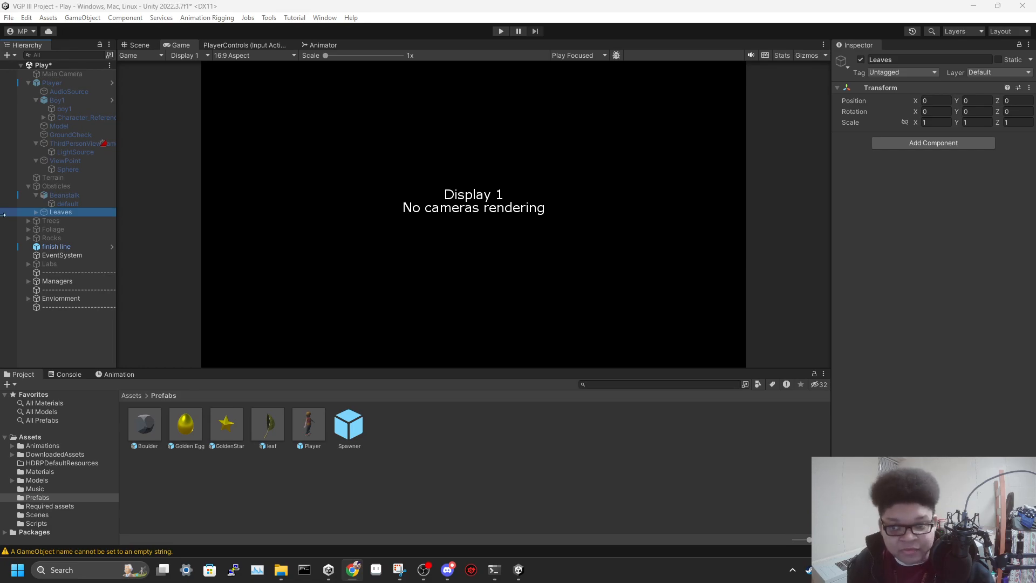
# In the Scene view, inspect the Player object and the PlayerSpawner in the UnitManager group under Managers
pyautogui.click(139, 46)
pyautogui.moveTo(385, 183); pyautogui.dragTo(438, 75, button='right')
pyautogui.moveTo(493, 246); pyautogui.dragTo(494, 274, button='right')
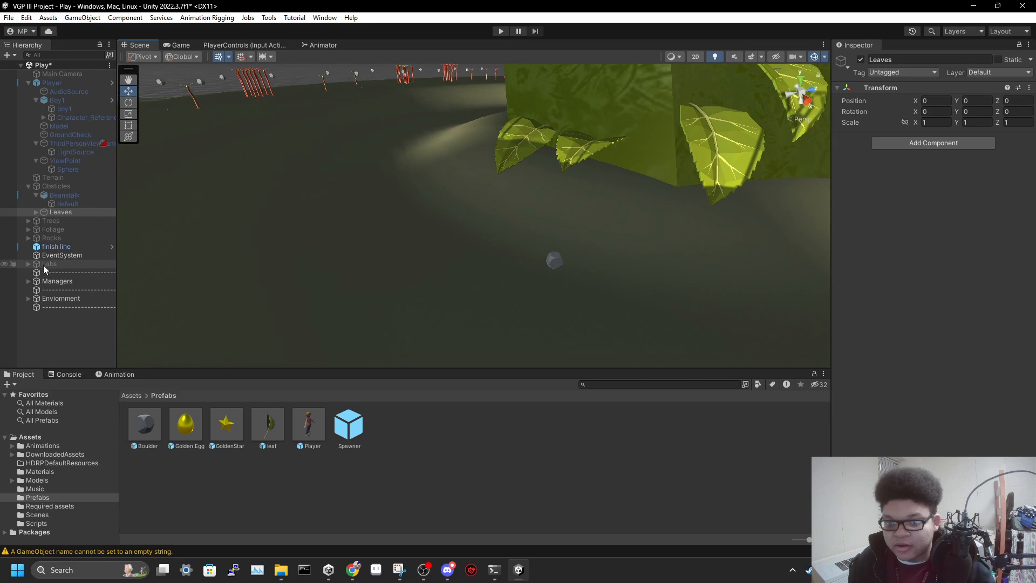
pyautogui.click(64, 86)
pyautogui.moveTo(142, 141); pyautogui.dragTo(366, 214, button='right')
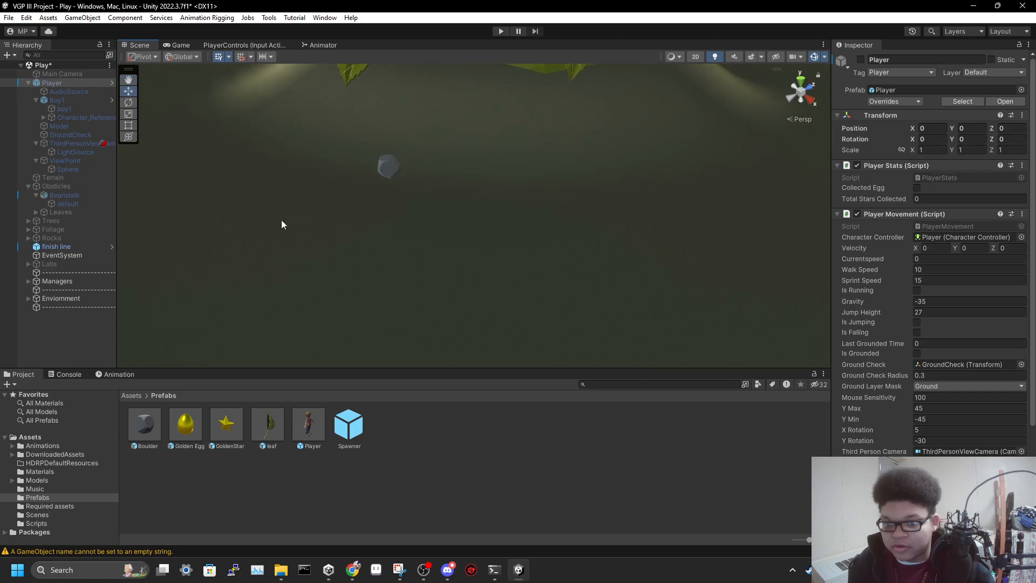
pyautogui.click(29, 281)
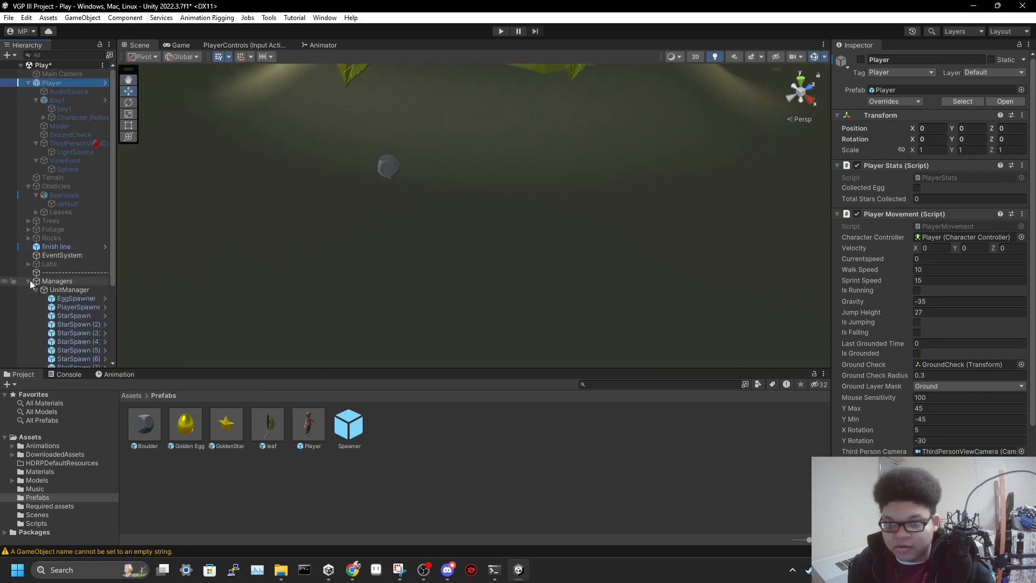
pyautogui.click(68, 307)
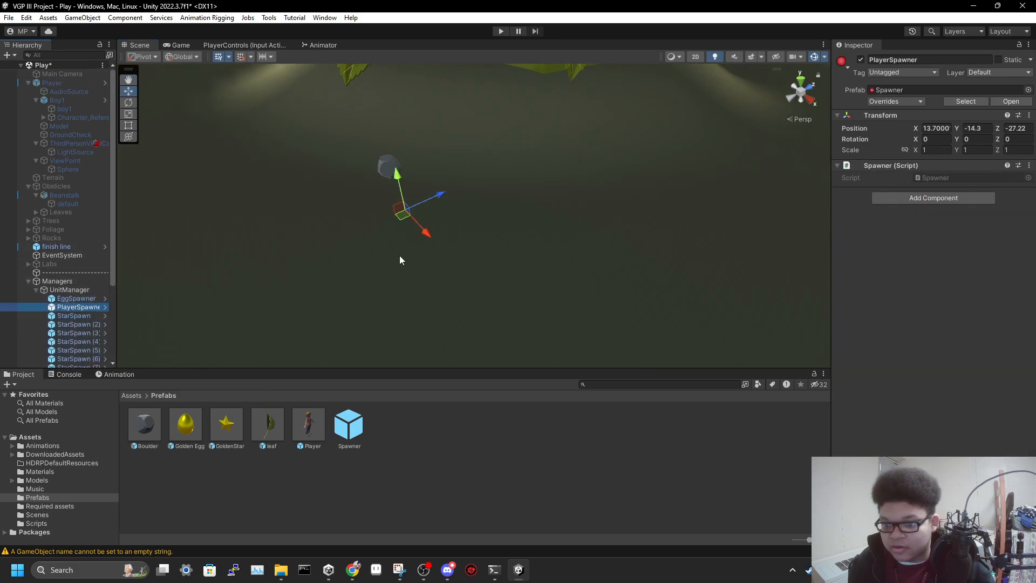
pyautogui.moveTo(518, 184); pyautogui.dragTo(541, 155, button='right')
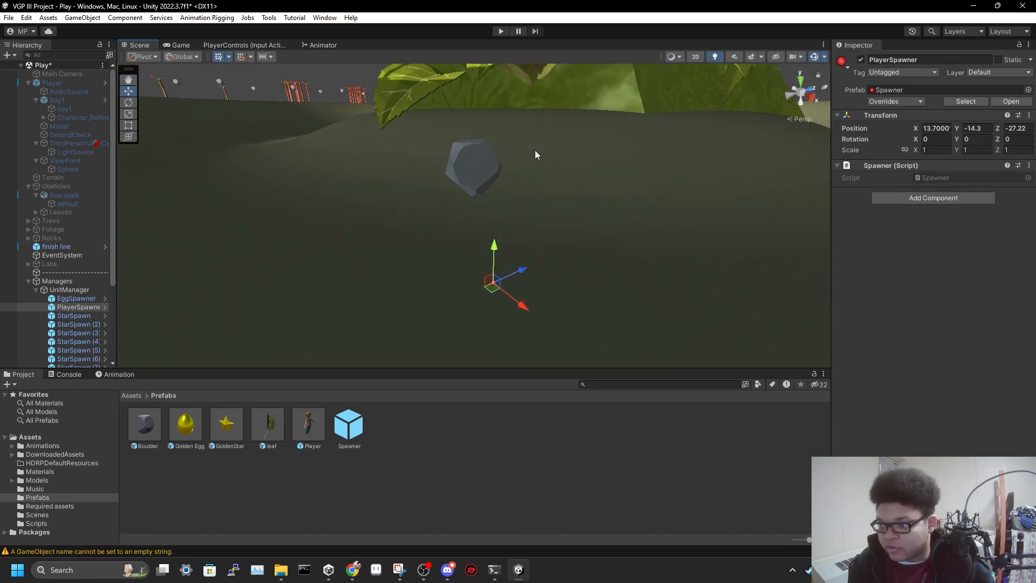
# Move the boulder near the PlayerSpawner sideways to about X -45.53 and Z 207.41
pyautogui.click(478, 169)
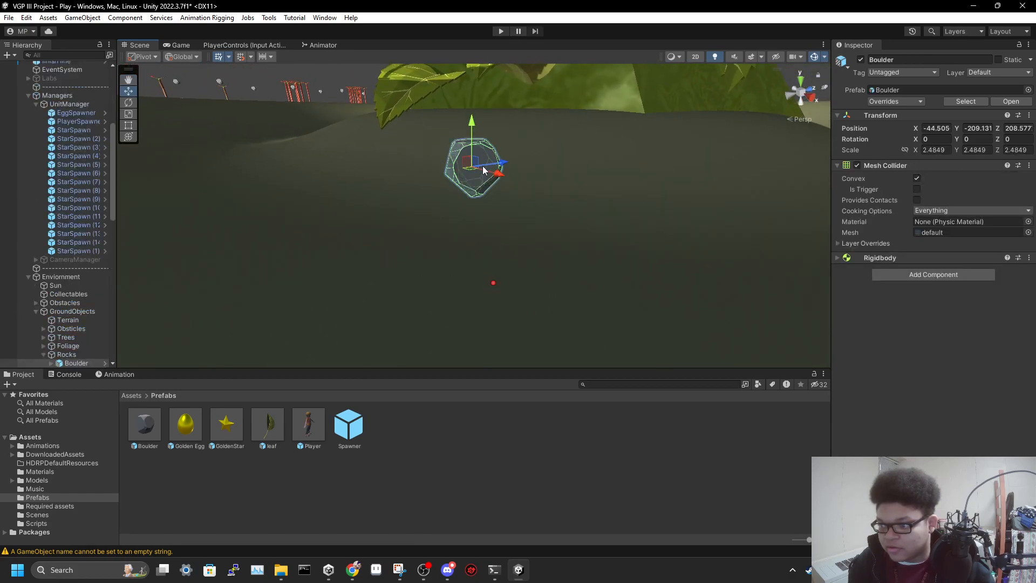
pyautogui.moveTo(473, 172); pyautogui.dragTo(451, 173)
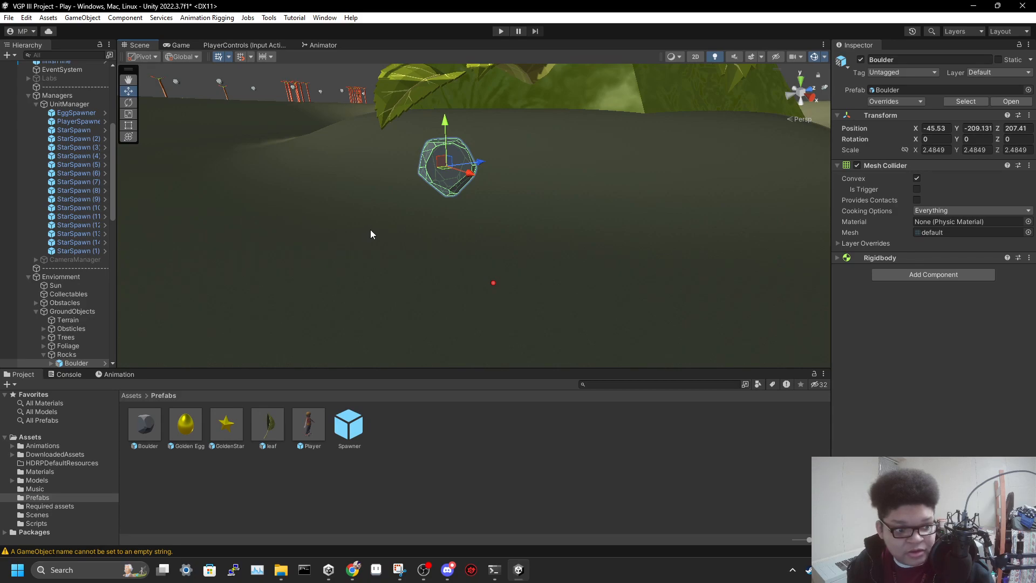
# Follow the beanstalk's leaves and examine the placement of the star spawn points along them, including StarSpawn (6) to (9)
pyautogui.moveTo(392, 225); pyautogui.dragTo(462, 208, button='right')
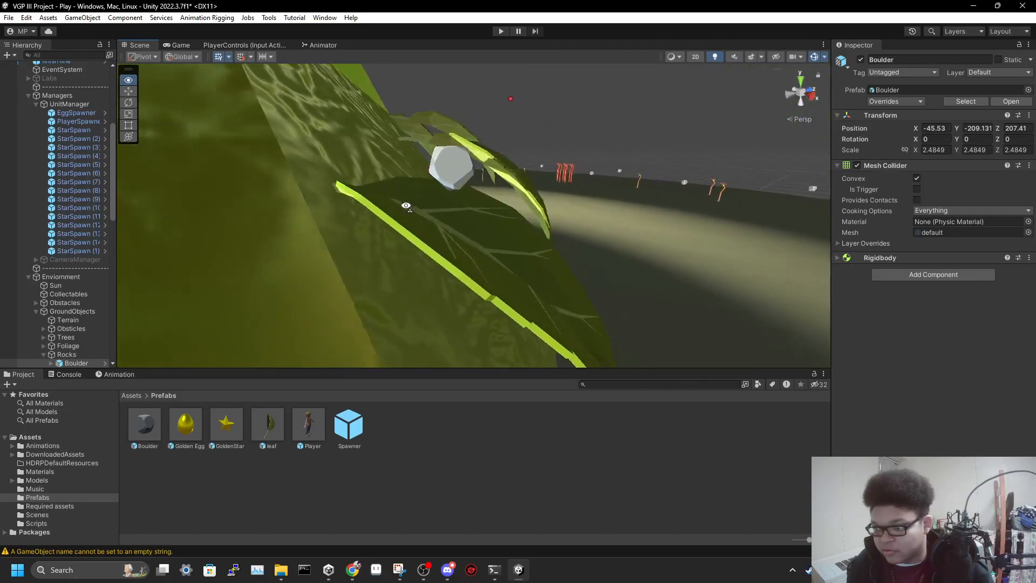
pyautogui.moveTo(397, 206); pyautogui.dragTo(362, 193, button='right')
pyautogui.click(362, 193)
pyautogui.moveTo(459, 218); pyautogui.dragTo(385, 256, button='right')
pyautogui.moveTo(396, 248); pyautogui.dragTo(381, 214)
pyautogui.moveTo(412, 252); pyautogui.dragTo(271, 119, button='right')
pyautogui.click(270, 116)
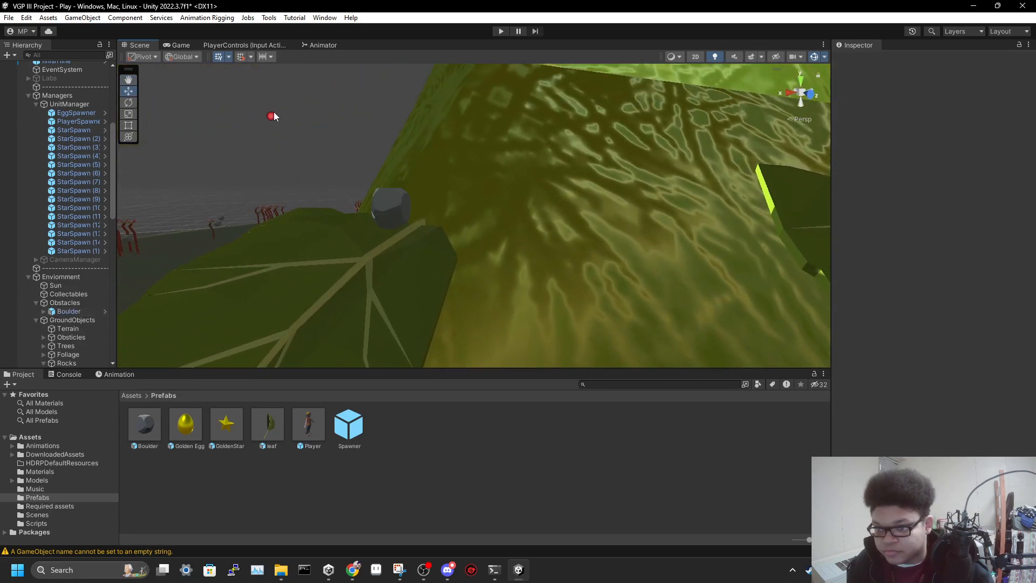
pyautogui.moveTo(269, 155); pyautogui.dragTo(269, 156)
pyautogui.moveTo(438, 178); pyautogui.dragTo(487, 145, button='right')
pyautogui.click(431, 127)
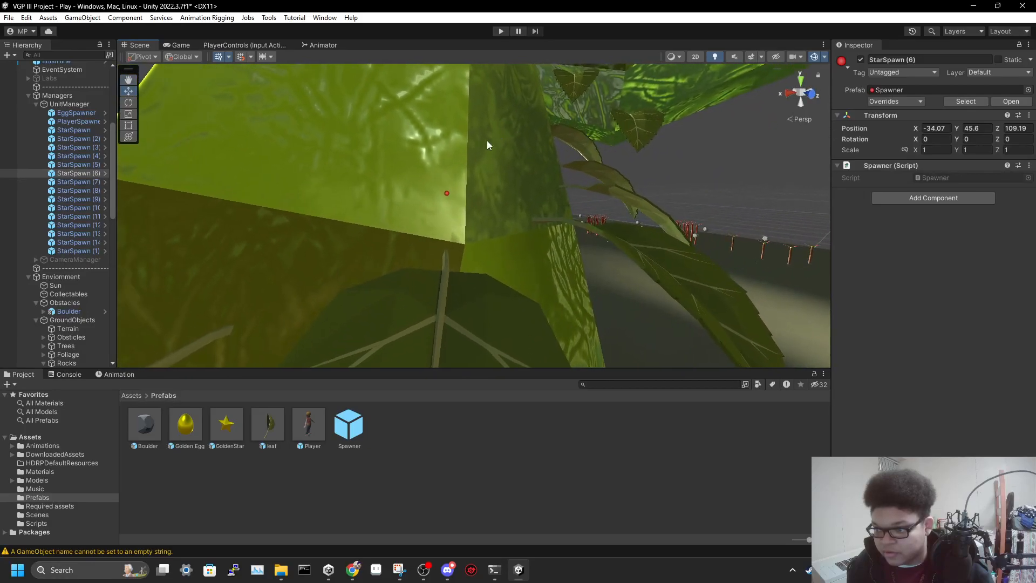
pyautogui.click(447, 193)
pyautogui.moveTo(498, 188); pyautogui.dragTo(418, 168, button='right')
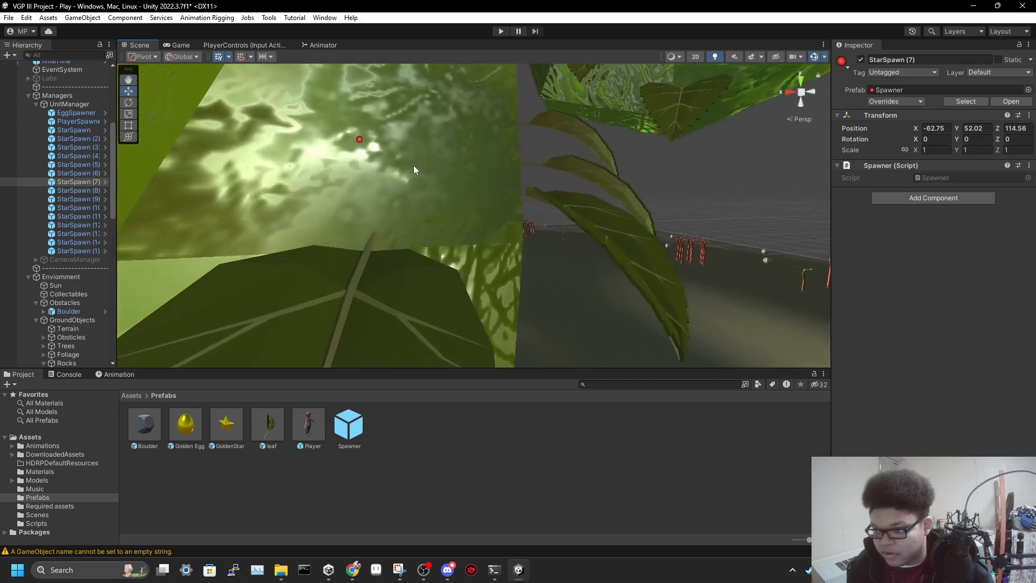
pyautogui.click(356, 139)
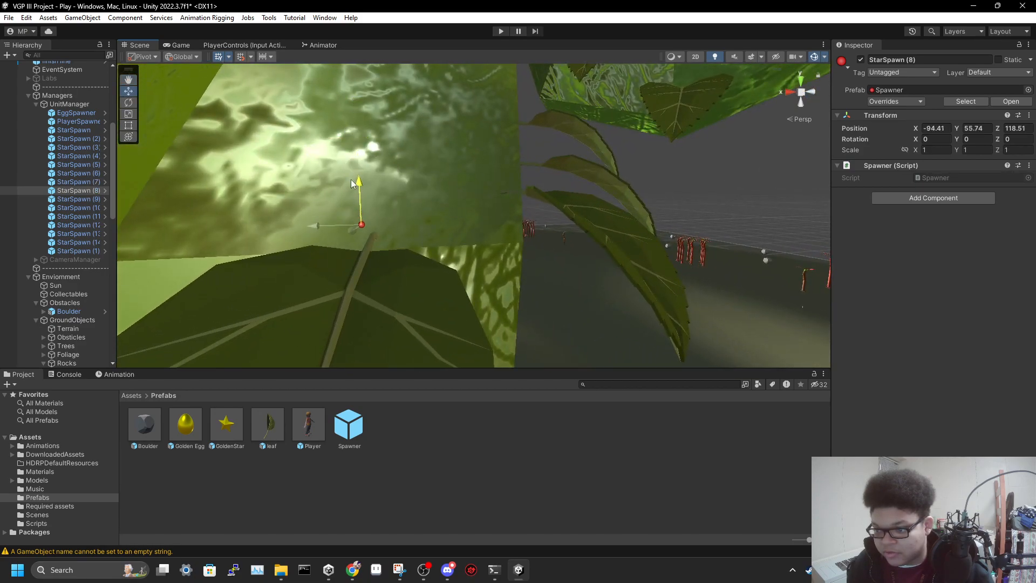
pyautogui.moveTo(361, 209); pyautogui.dragTo(422, 150, button='right')
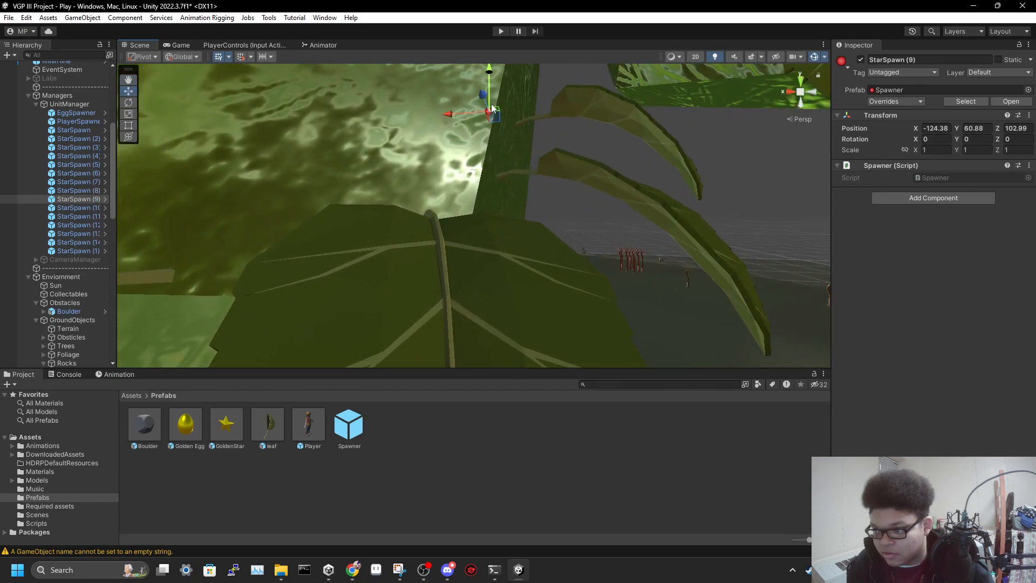
pyautogui.moveTo(577, 188); pyautogui.dragTo(544, 181, button='right')
pyautogui.press('w')
# Inspect the finish line plane and nudge the EggSpawner beside the beanstalk up to a Y position of about 170.25
pyautogui.click(343, 296)
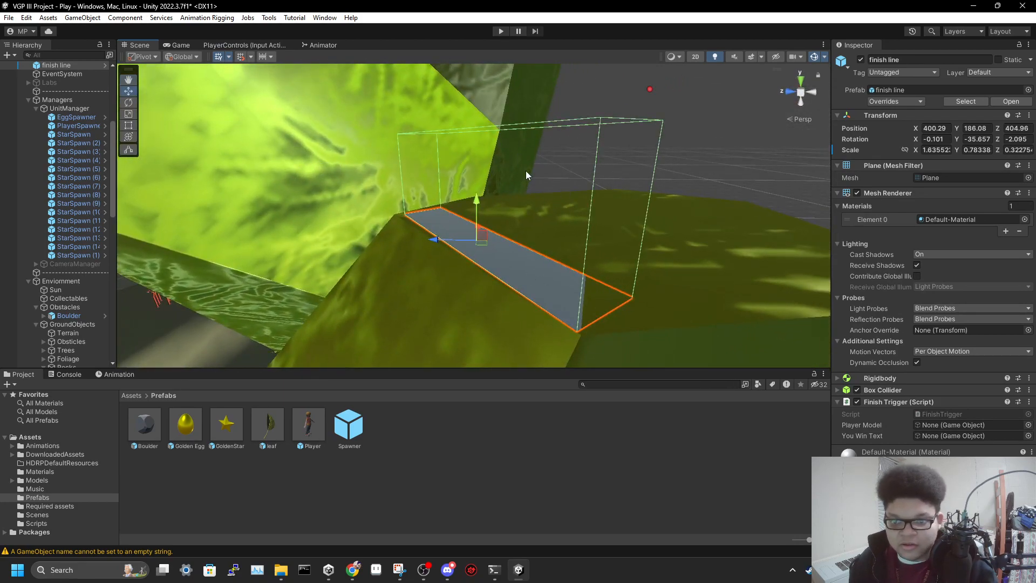
pyautogui.moveTo(683, 177); pyautogui.dragTo(518, 120, button='right')
pyautogui.click(516, 119)
pyautogui.moveTo(610, 162); pyautogui.dragTo(536, 153, button='right')
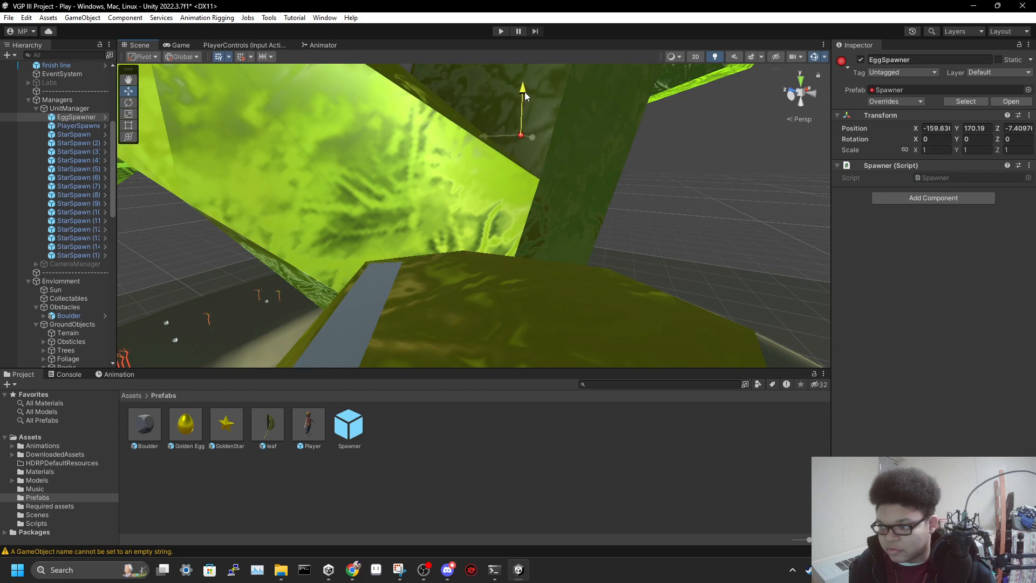
pyautogui.moveTo(602, 218); pyautogui.dragTo(663, 238, button='right')
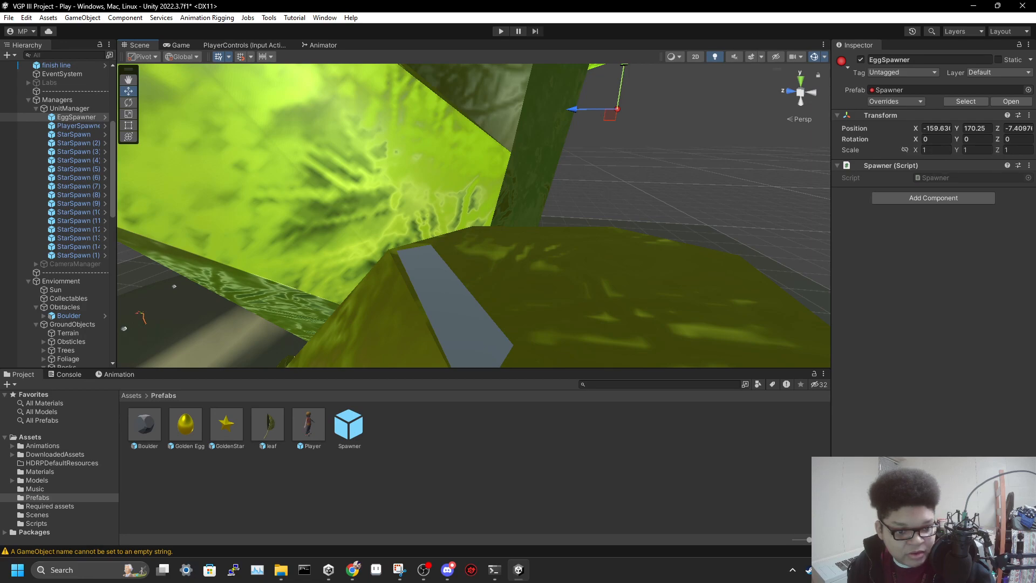
# Activate the Player object in the scene and frame it in the Scene view
pyautogui.scroll(7, 78, 129)
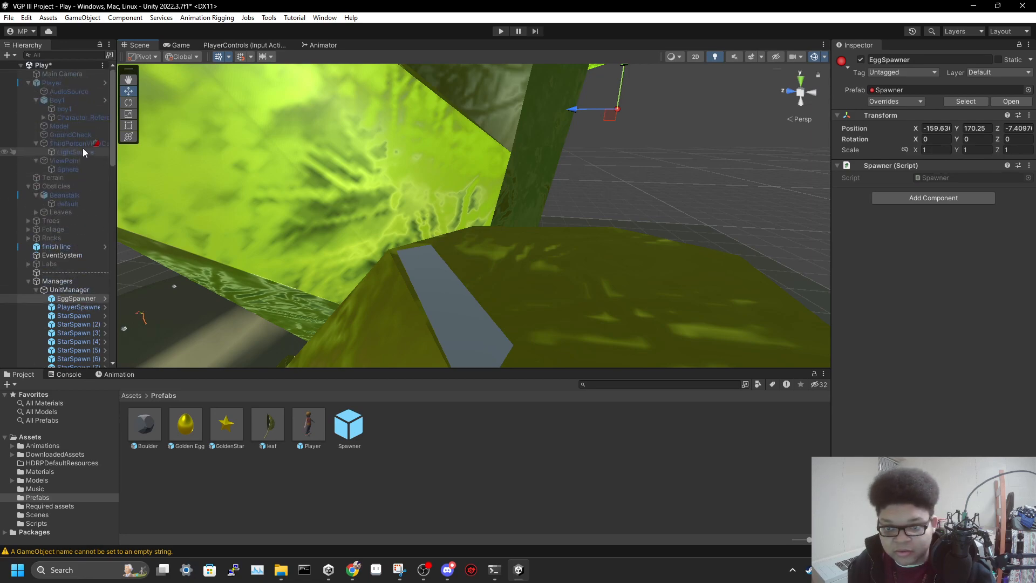
pyautogui.click(60, 86)
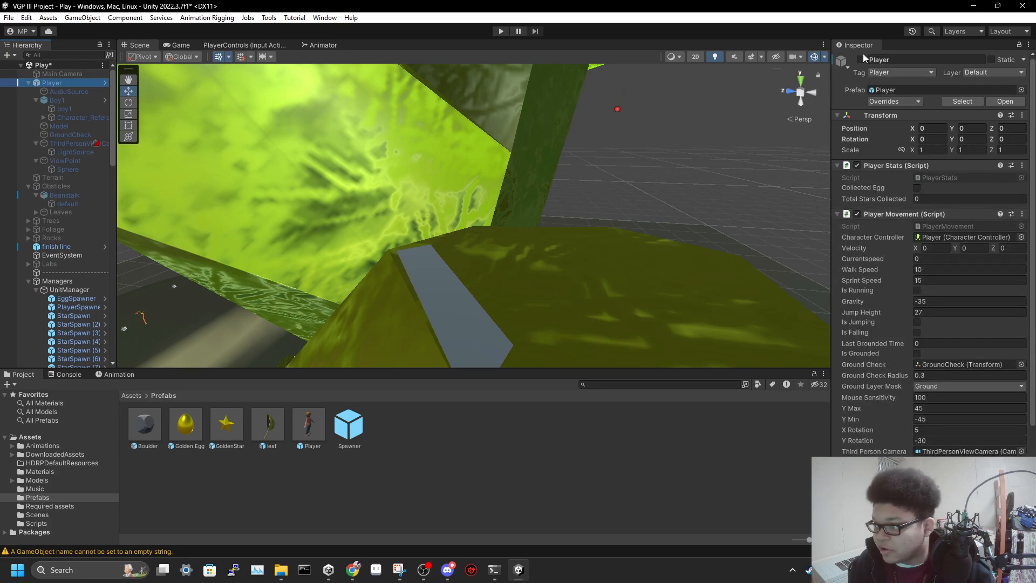
pyautogui.click(860, 59)
pyautogui.doubleClick(56, 82)
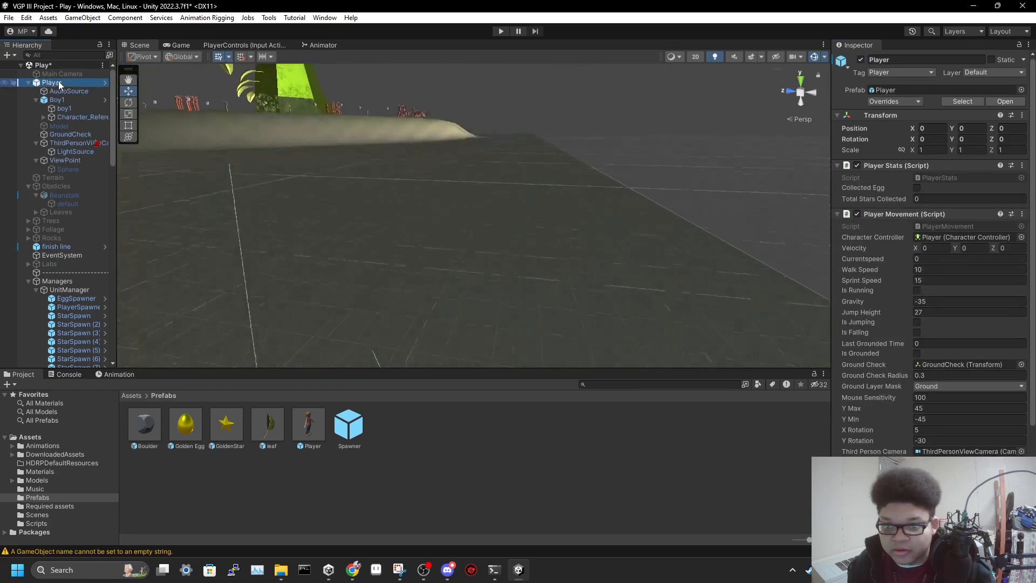
# Examine the Player's boy model, collider, third-person camera and light source up close in the Scene view
pyautogui.keyDown('alt'); pyautogui.moveTo(391, 89); pyautogui.dragTo(486, 78); pyautogui.keyUp('alt')
pyautogui.press('e')
pyautogui.press('d')
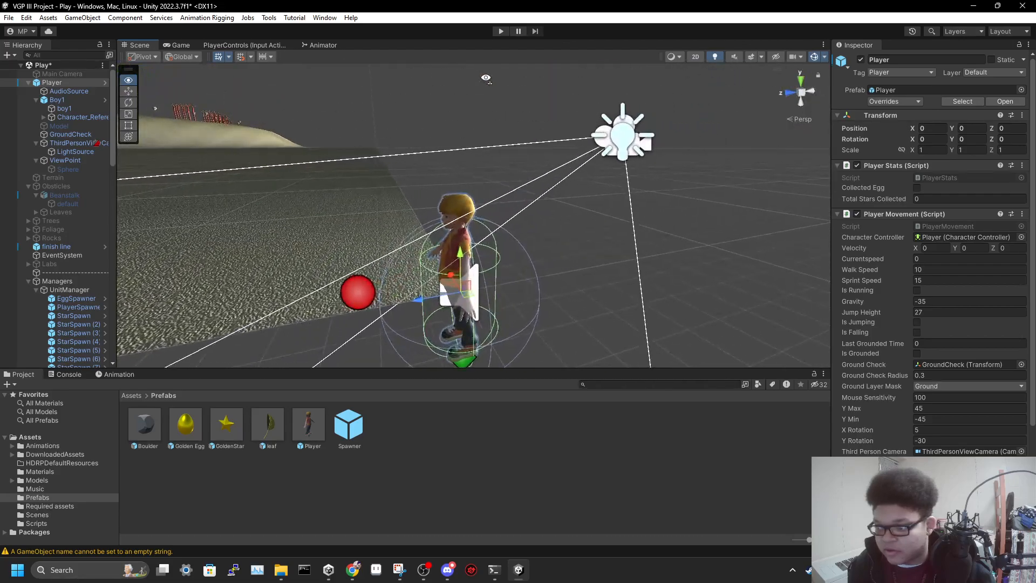
pyautogui.press('w')
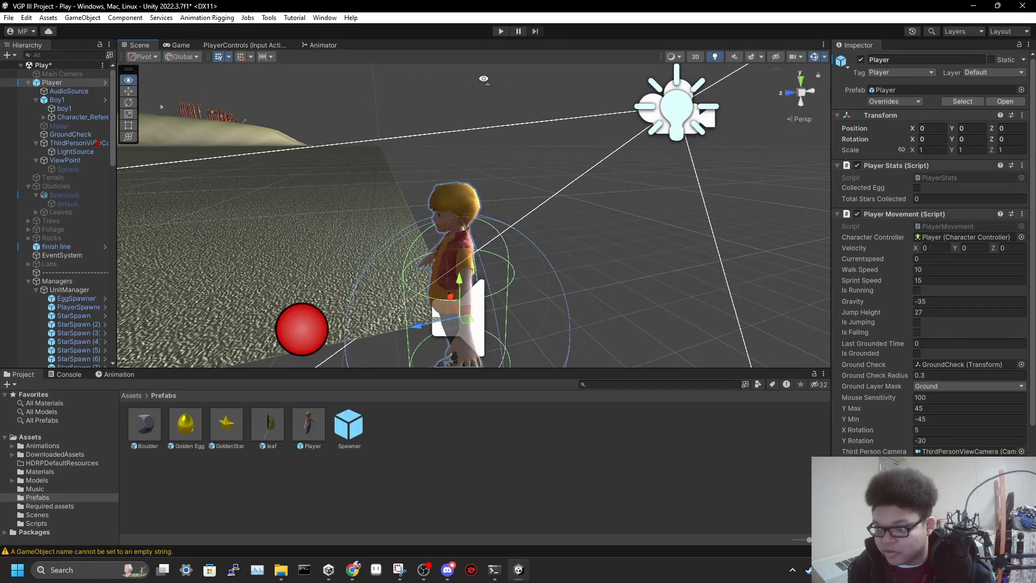
pyautogui.press('q')
pyautogui.press('w')
pyautogui.moveTo(580, 147); pyautogui.dragTo(544, 165, button='right')
pyautogui.press('e')
pyautogui.press('a')
pyautogui.press('d')
pyautogui.press('a')
pyautogui.press('d')
pyautogui.press('w')
pyautogui.press('a')
pyautogui.press('d')
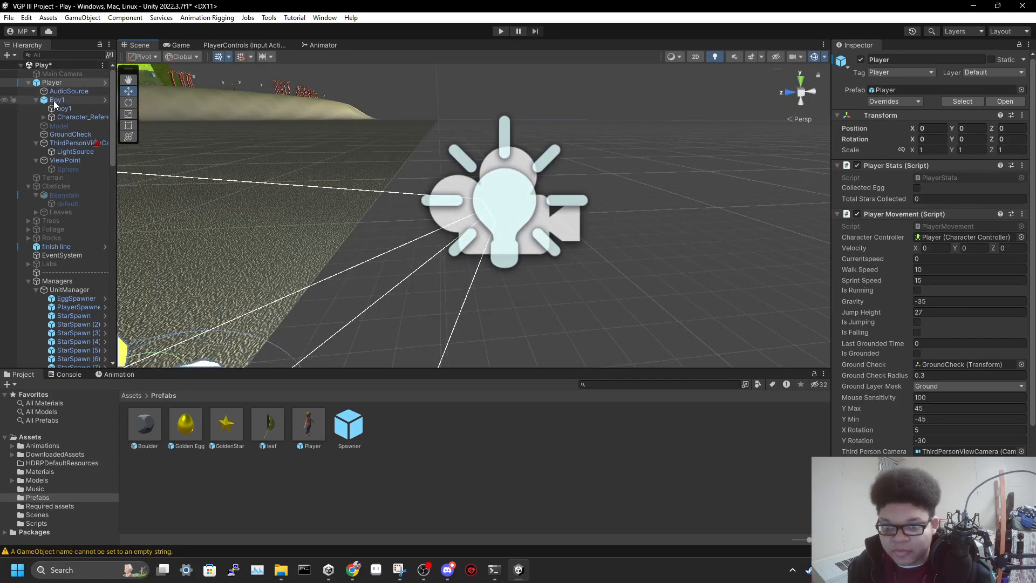
# Examine the Terrain, the Obsticles group and the whole Beanstalk model with its mesh collider
pyautogui.click(60, 179)
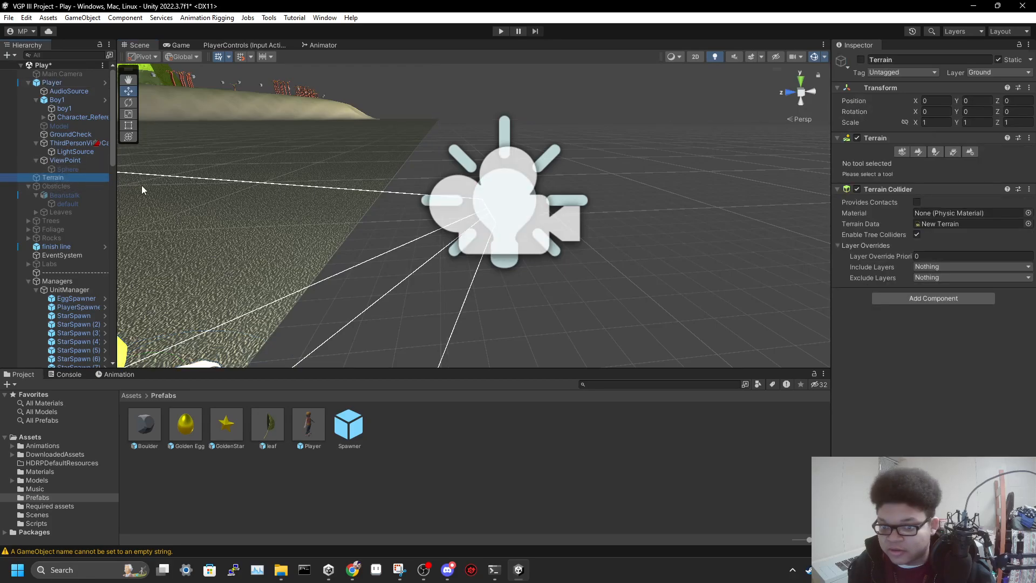
pyautogui.press('f')
pyautogui.moveTo(398, 251); pyautogui.dragTo(405, 336, button='right')
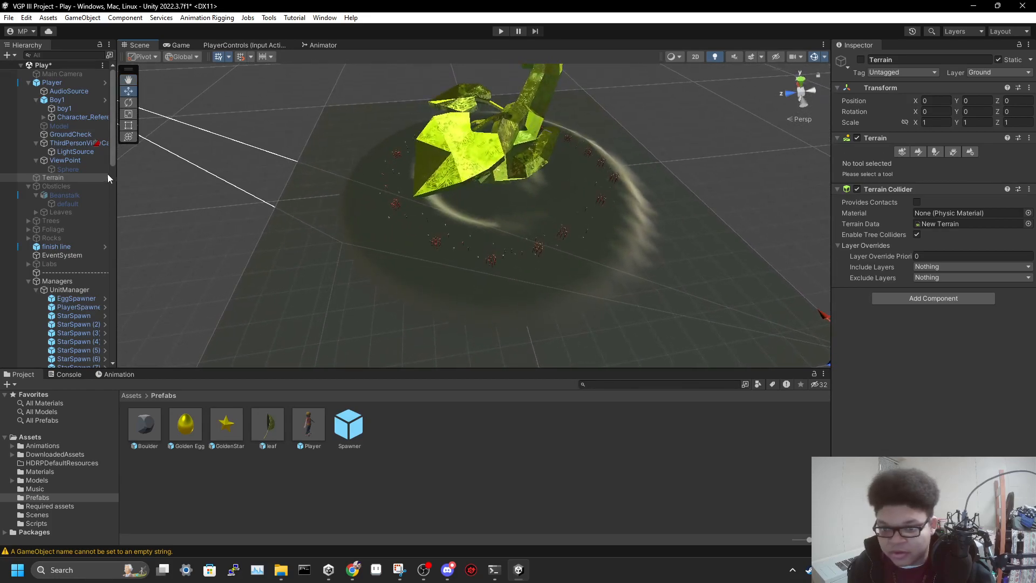
pyautogui.click(65, 186)
pyautogui.moveTo(414, 253); pyautogui.dragTo(441, 265, button='right')
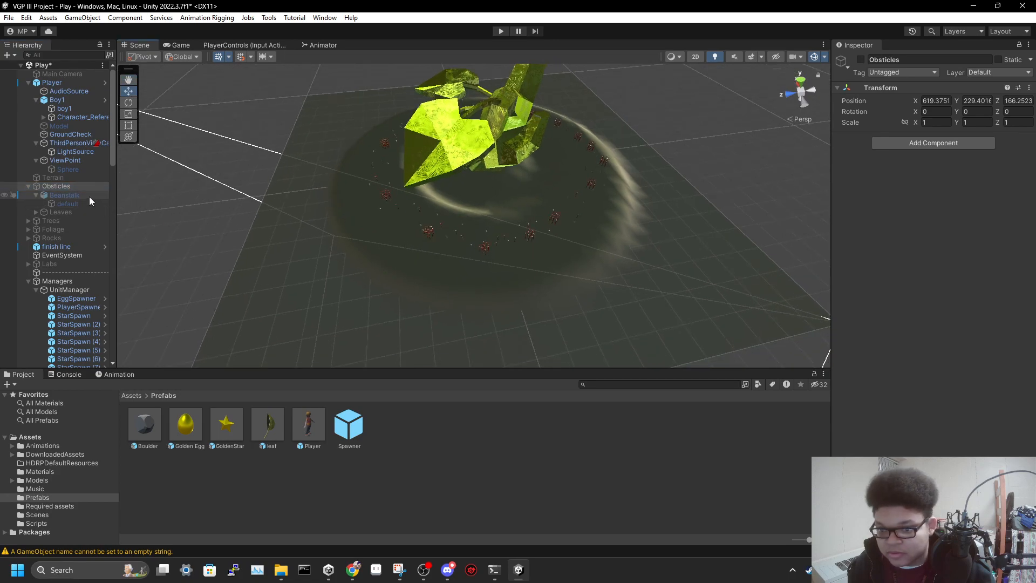
pyautogui.click(53, 195)
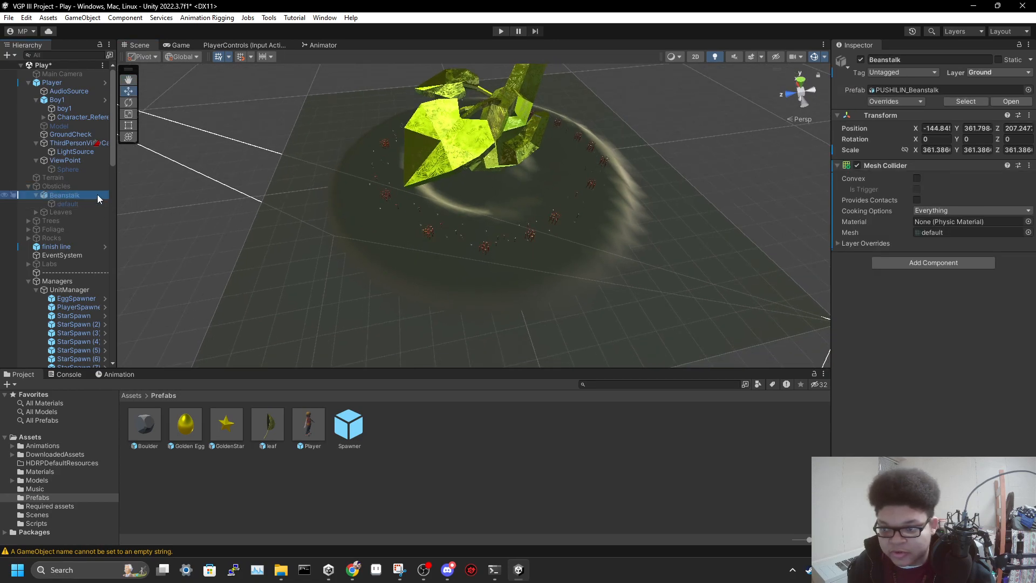
pyautogui.moveTo(297, 211); pyautogui.dragTo(322, 101, button='right')
pyautogui.click(460, 117)
pyautogui.press('f')
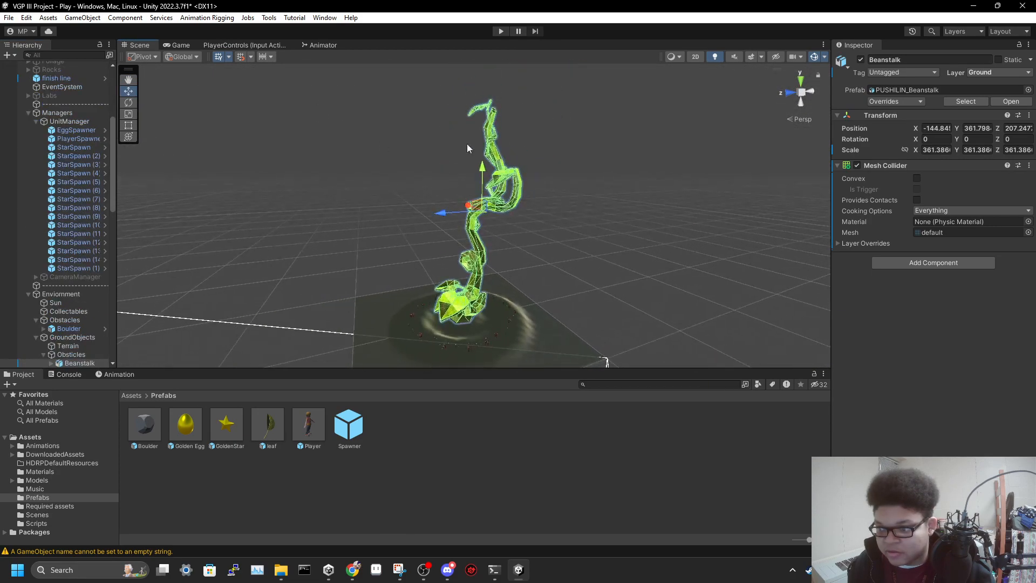
pyautogui.moveTo(578, 207); pyautogui.dragTo(569, 222, button='right')
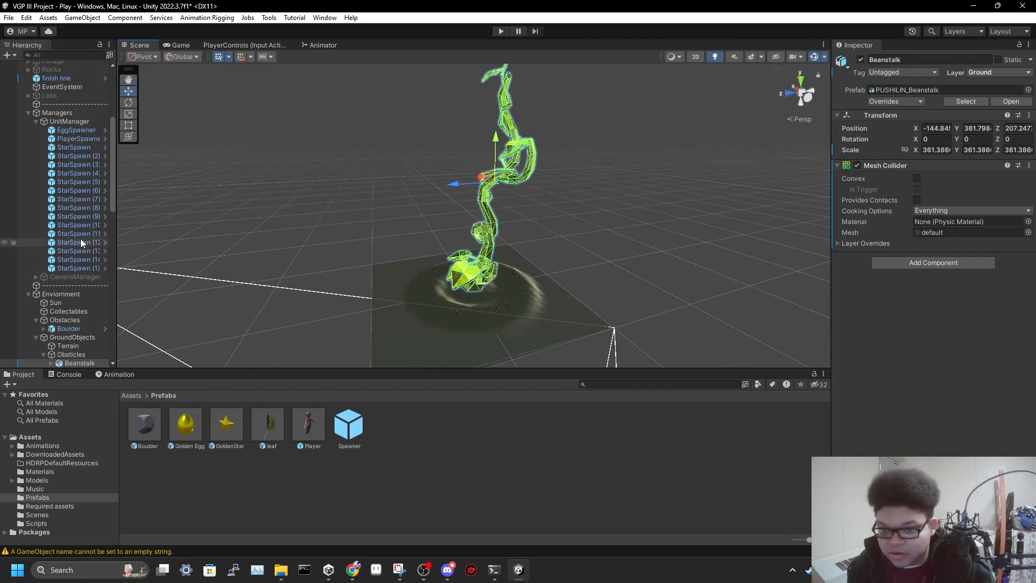
# Collapse the Managers and Rocks groups and expand the Trees group under GroundObjects
pyautogui.click(28, 112)
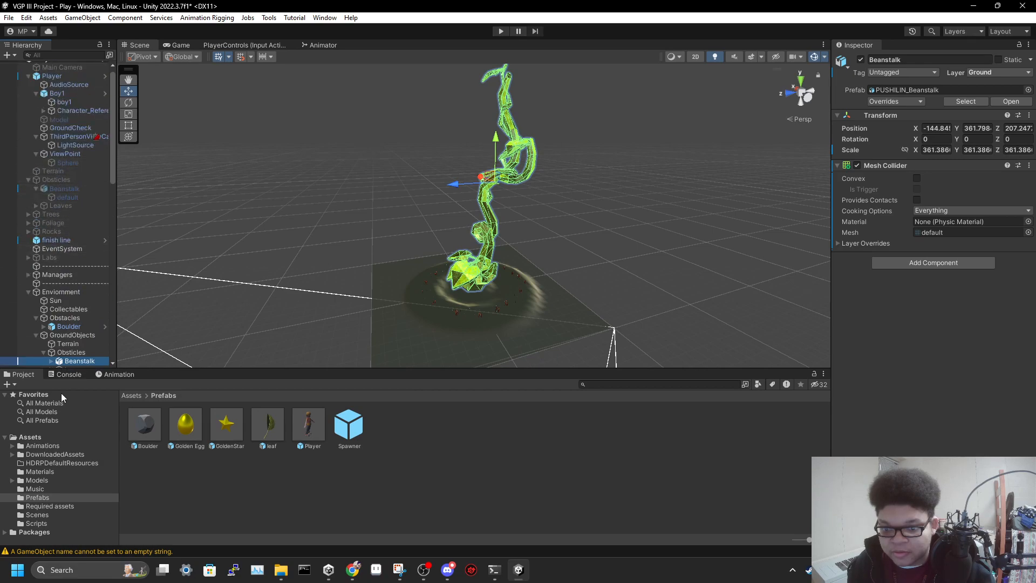
pyautogui.scroll(1, 63, 309)
pyautogui.scroll(-5, 64, 309)
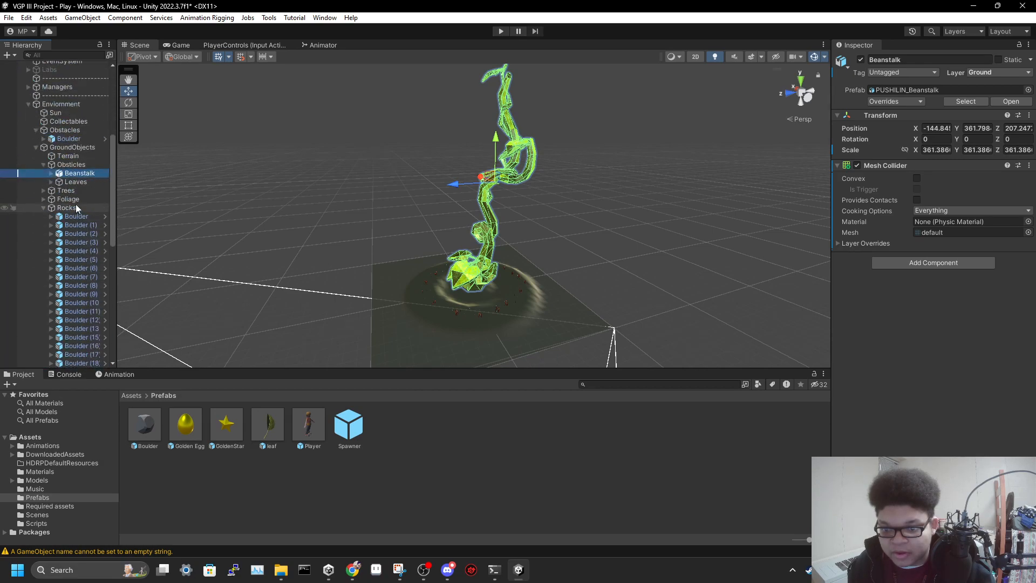
pyautogui.click(45, 209)
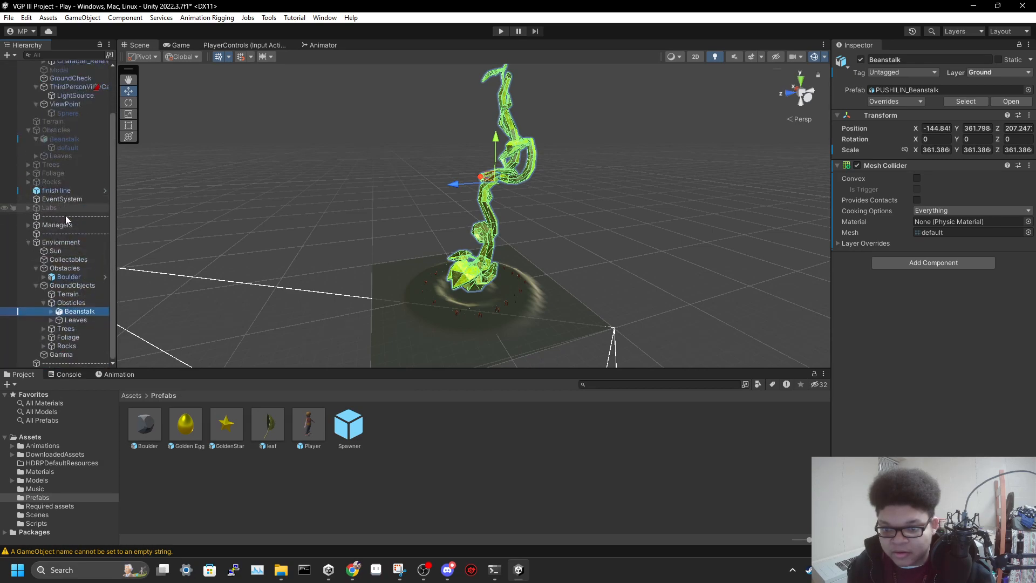
pyautogui.click(65, 326)
pyautogui.click(44, 328)
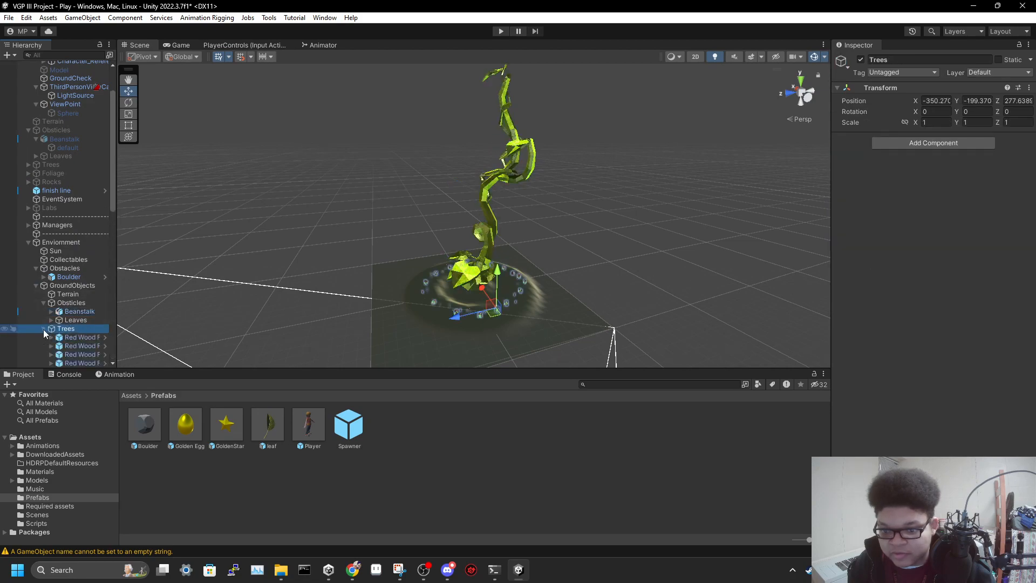
# Frame the first Red Wood Forest prefab, expand it, and examine its individual trees
pyautogui.doubleClick(78, 338)
pyautogui.moveTo(631, 266); pyautogui.dragTo(552, 264, button='right')
pyautogui.press('w')
pyautogui.press('s')
pyautogui.click(51, 337)
pyautogui.scroll(-5, 65, 329)
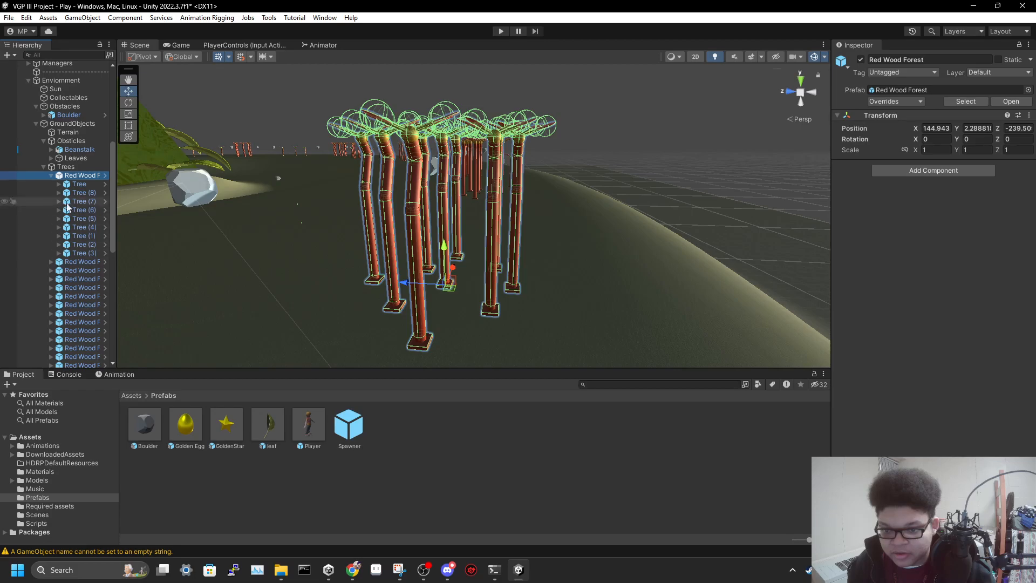
pyautogui.click(80, 186)
pyautogui.moveTo(587, 296); pyautogui.dragTo(381, 233, button='right')
pyautogui.press('d')
pyautogui.press('w')
pyautogui.press('s')
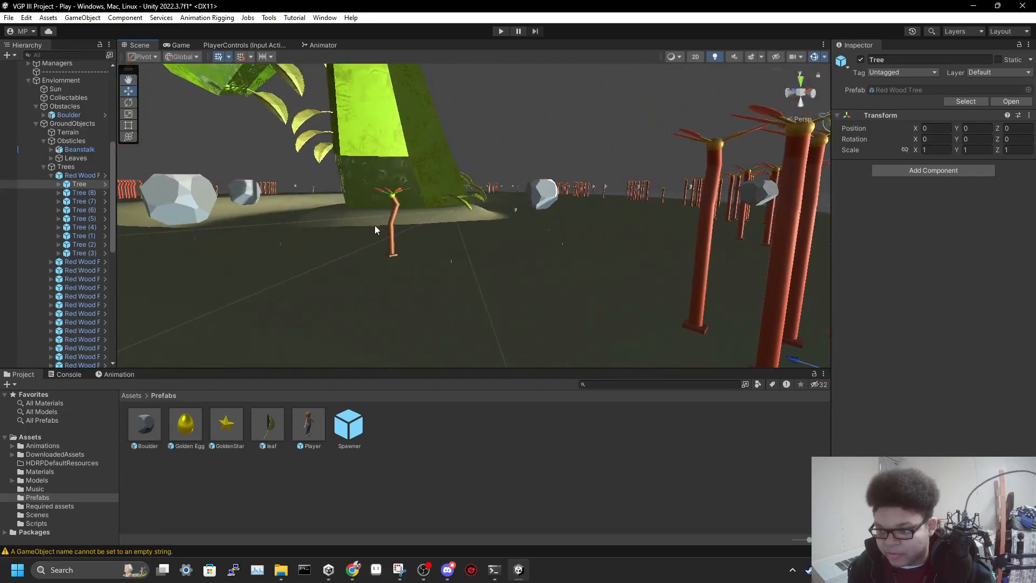
# Select the single Tree Normal (27) standing in front of the beanstalk and examine it up close
pyautogui.click(398, 219)
pyautogui.click(393, 220)
pyautogui.press('f')
pyautogui.moveTo(545, 244); pyautogui.dragTo(395, 244, button='right')
pyautogui.press('w')
pyautogui.press('s')
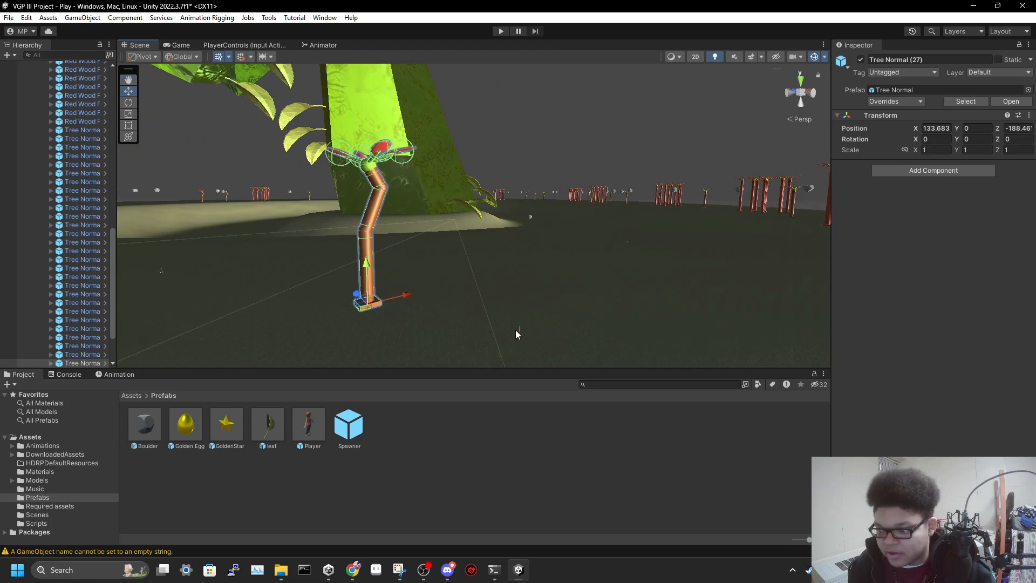
# Select the Plant_A (6) foliage plant near the beanstalk and examine it up close from several angles
pyautogui.click(519, 333)
pyautogui.click(523, 327)
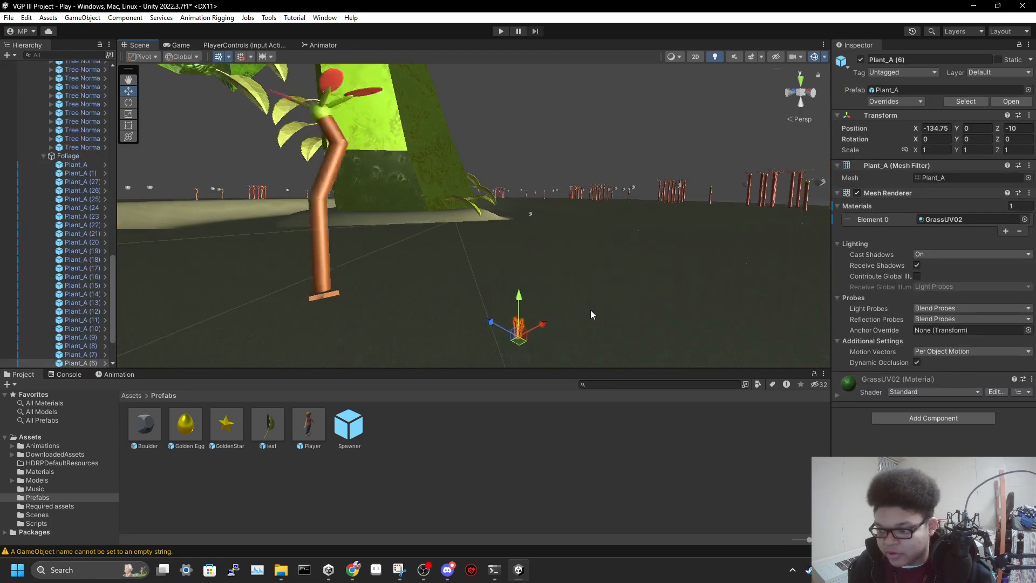
pyautogui.press('f')
pyautogui.press('a')
pyautogui.moveTo(586, 277); pyautogui.dragTo(459, 279, button='right')
pyautogui.press('d')
pyautogui.press('e')
pyautogui.press('d')
pyautogui.press('w')
pyautogui.press('s')
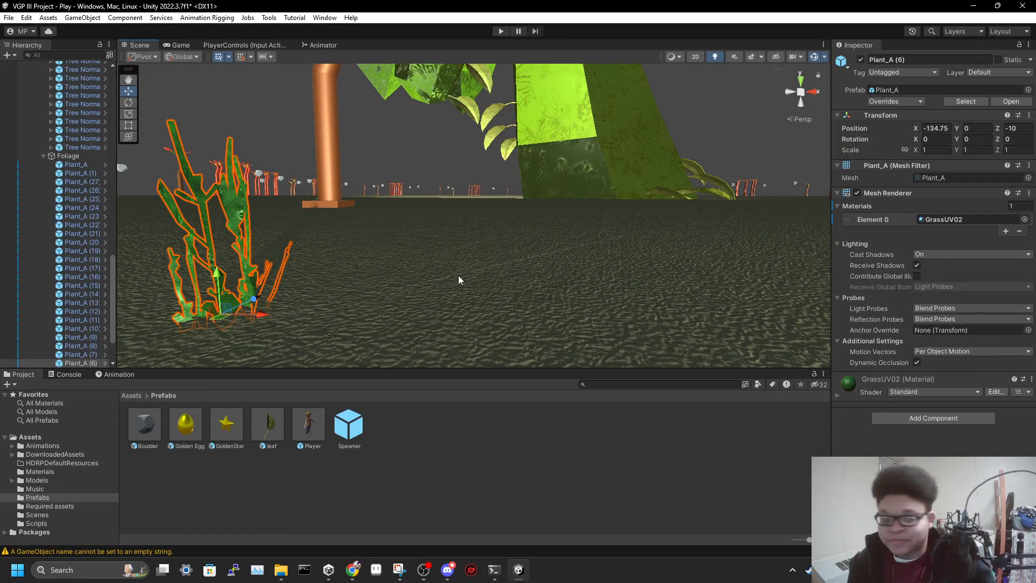
# Examine Boulder (16) and the surrounding red woods, and select the lone Tree Normal (30) nearby
pyautogui.click(263, 177)
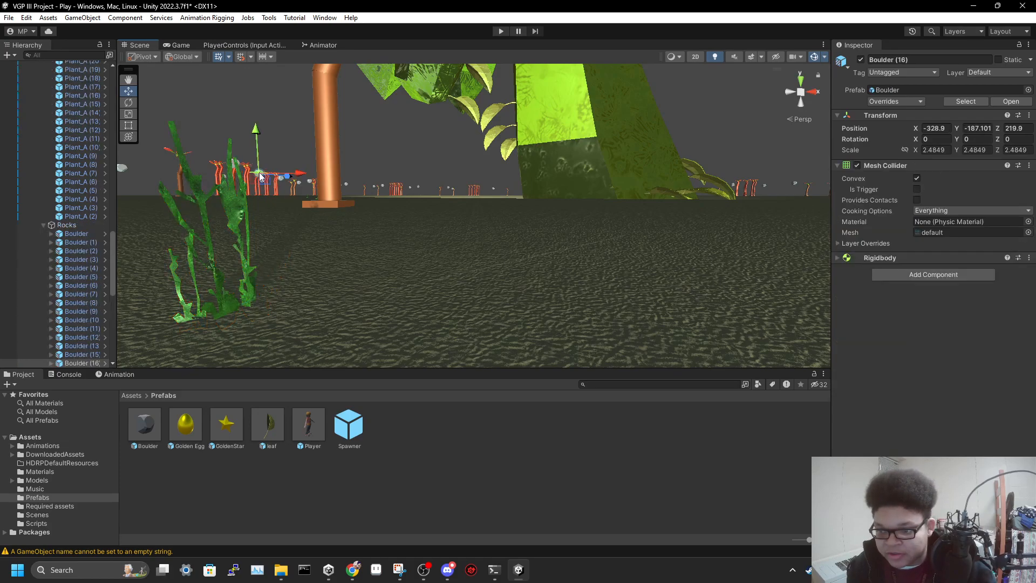
pyautogui.press('f')
pyautogui.moveTo(605, 207); pyautogui.dragTo(487, 232, button='right')
pyautogui.press('a')
pyautogui.press('d')
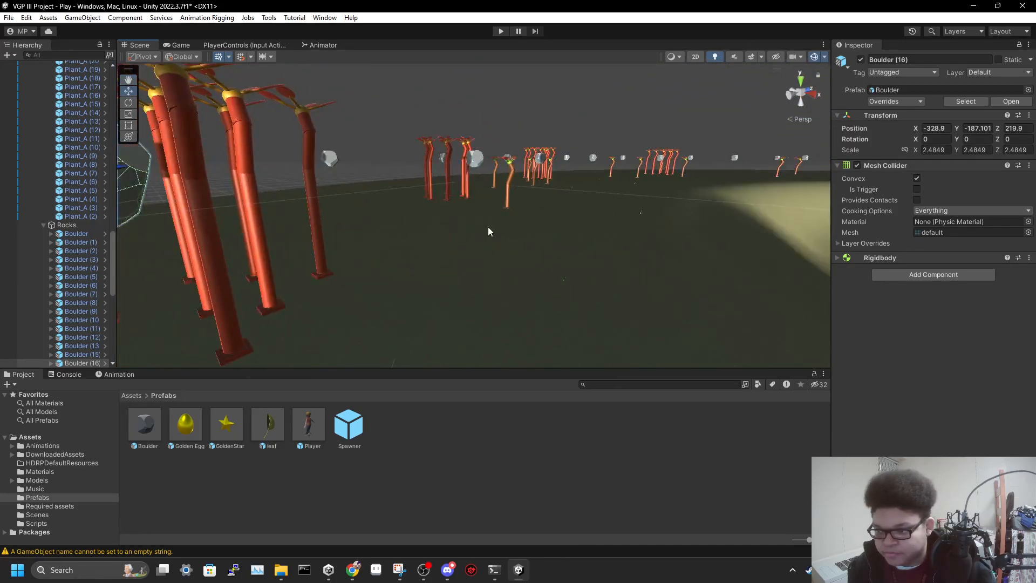
pyautogui.click(510, 190)
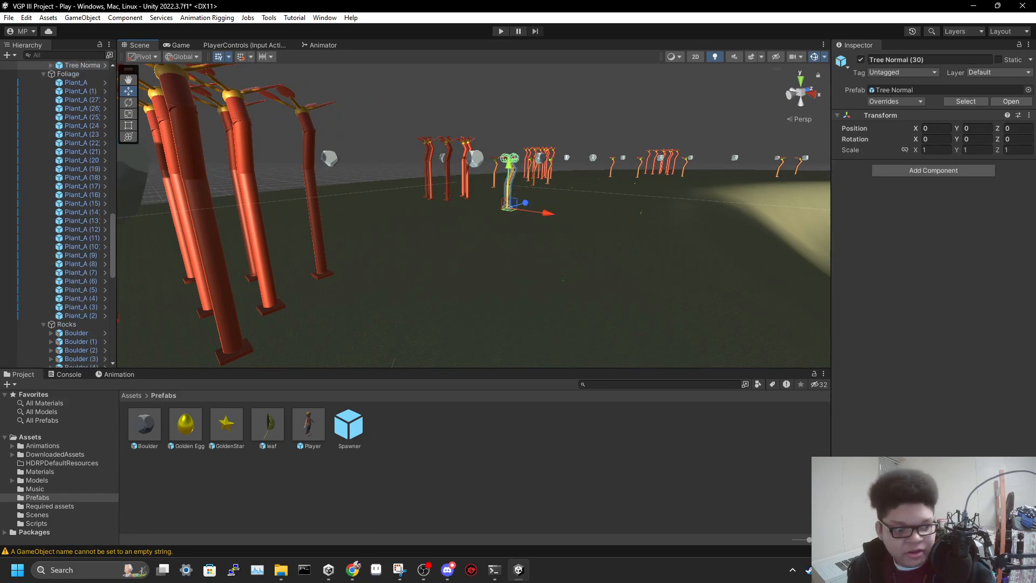
# Collapse the Trees, Foliage and Rocks groups under GroundObjects
pyautogui.scroll(15, 82, 243)
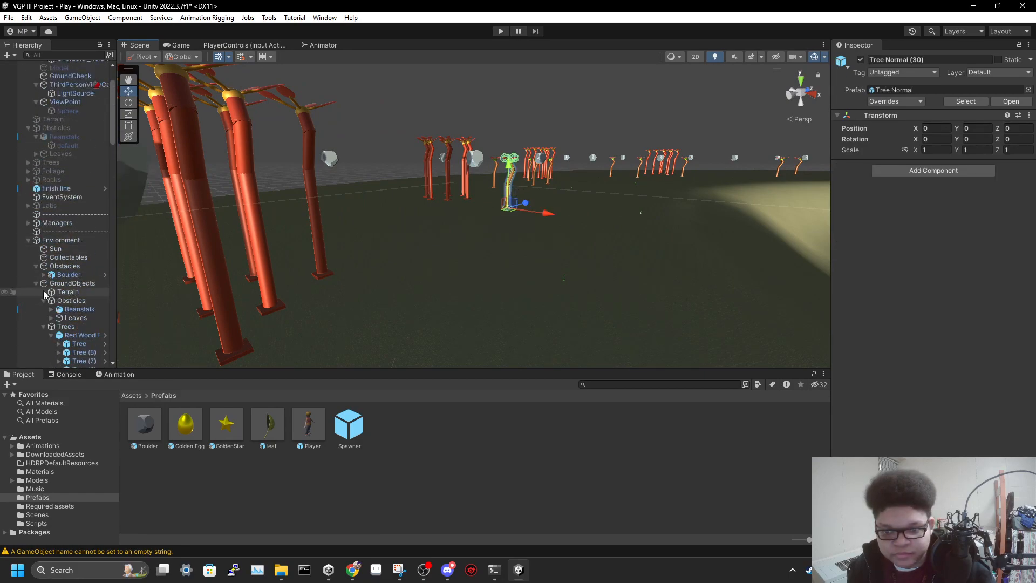
pyautogui.scroll(3, 64, 269)
pyautogui.scroll(-8, 73, 292)
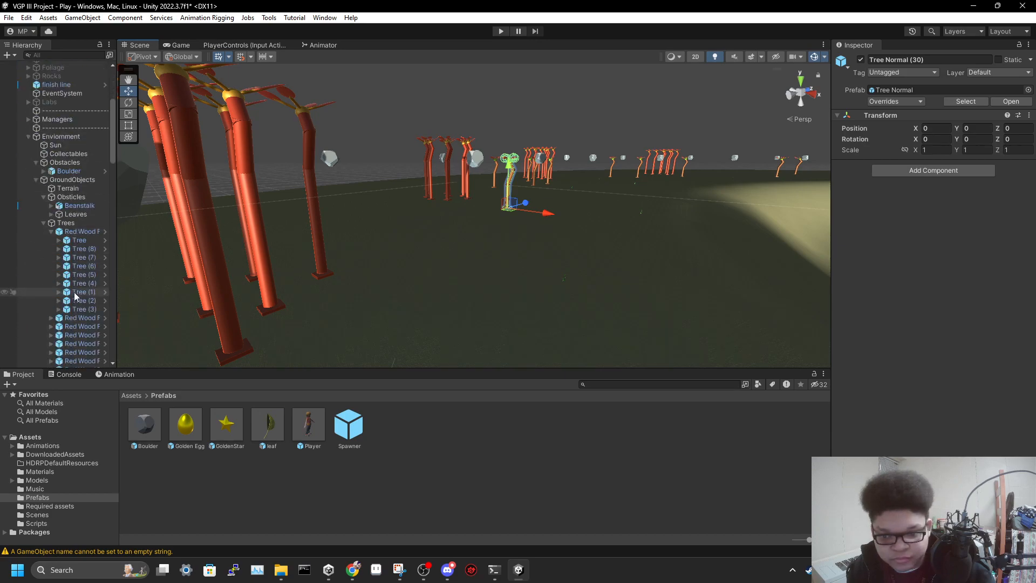
pyautogui.click(43, 223)
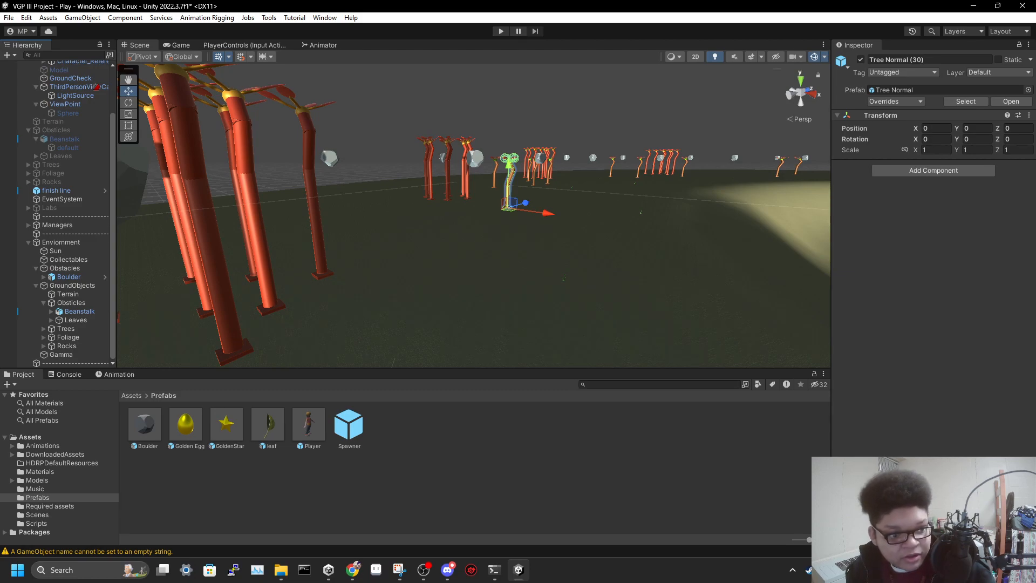
# Select the Beanstalk, frame it, and examine its upper stem and Mesh Collider
pyautogui.moveTo(370, 239); pyautogui.dragTo(654, 212, button='right')
pyautogui.click(587, 141)
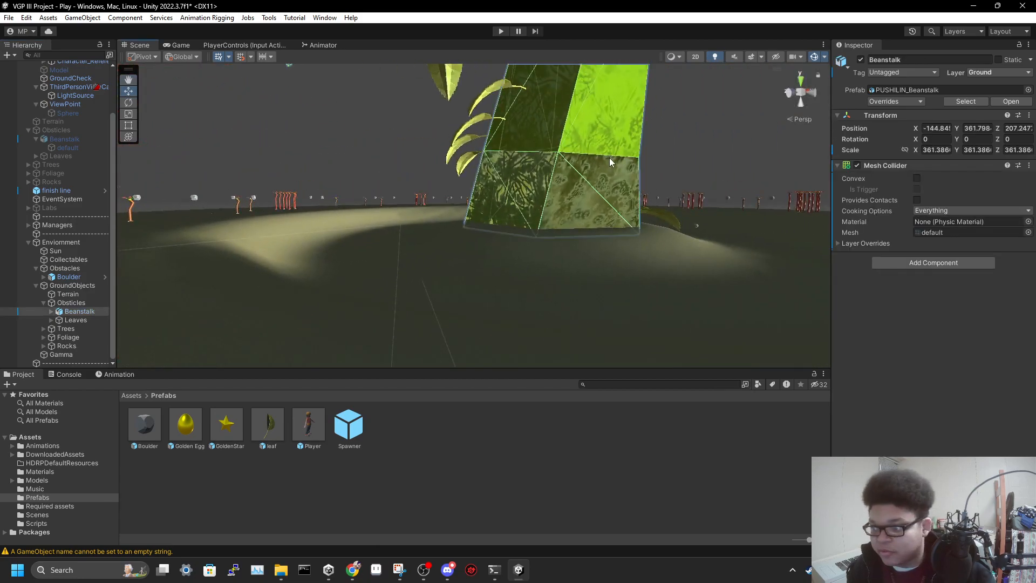
pyautogui.click(588, 141)
pyautogui.press('f')
pyautogui.scroll(10, 498, 244)
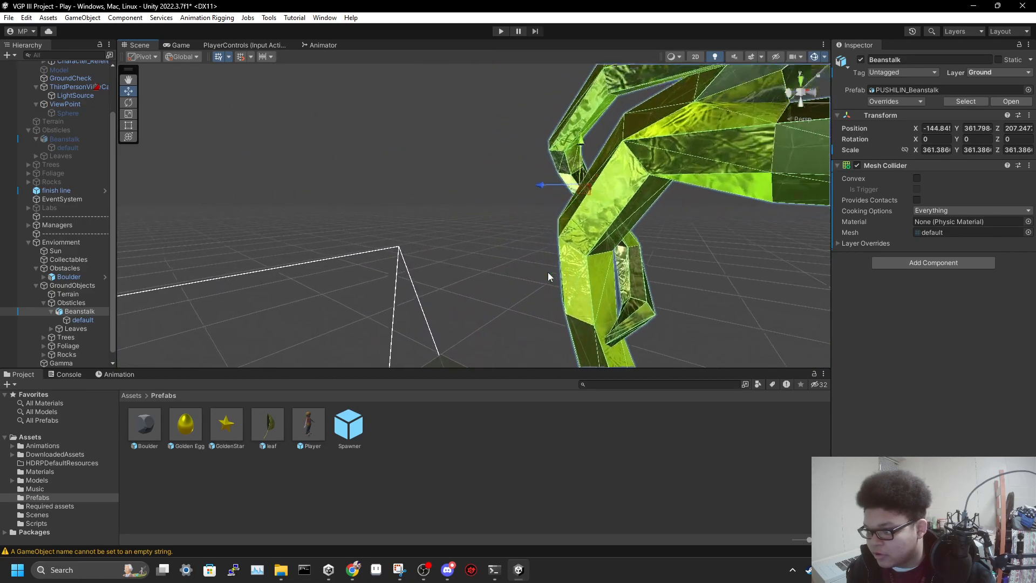
pyautogui.moveTo(781, 231)
pyautogui.keyDown('alt'); pyautogui.mouseDown()
pyautogui.moveTo(724, 320)
pyautogui.moveTo(785, 241)
pyautogui.mouseUp(); pyautogui.keyUp('alt')
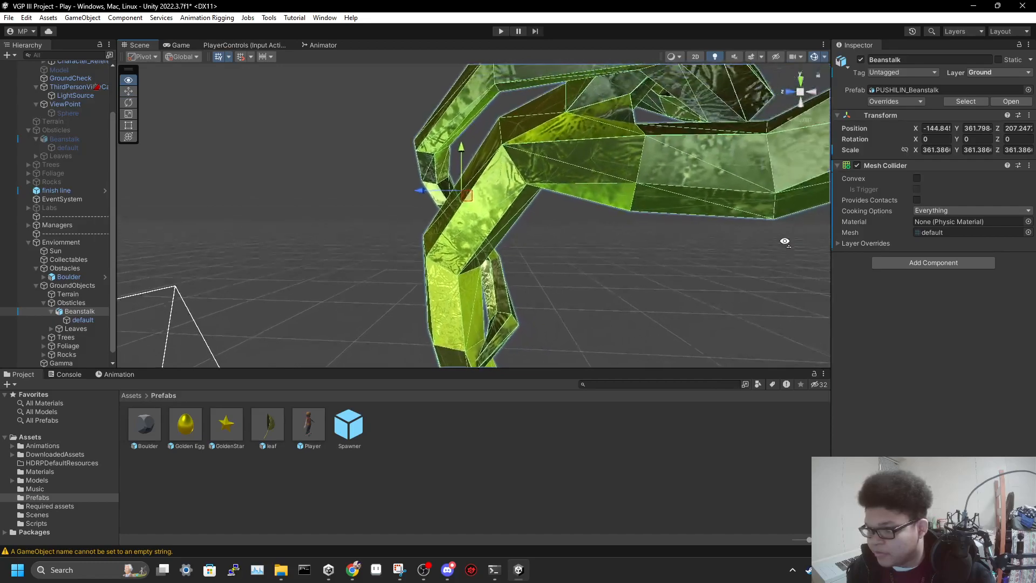
# Examine the Mesh Renderer of the Beanstalk's default child and expand its PUSHILIN_Beanstalk material settings
pyautogui.click(83, 320)
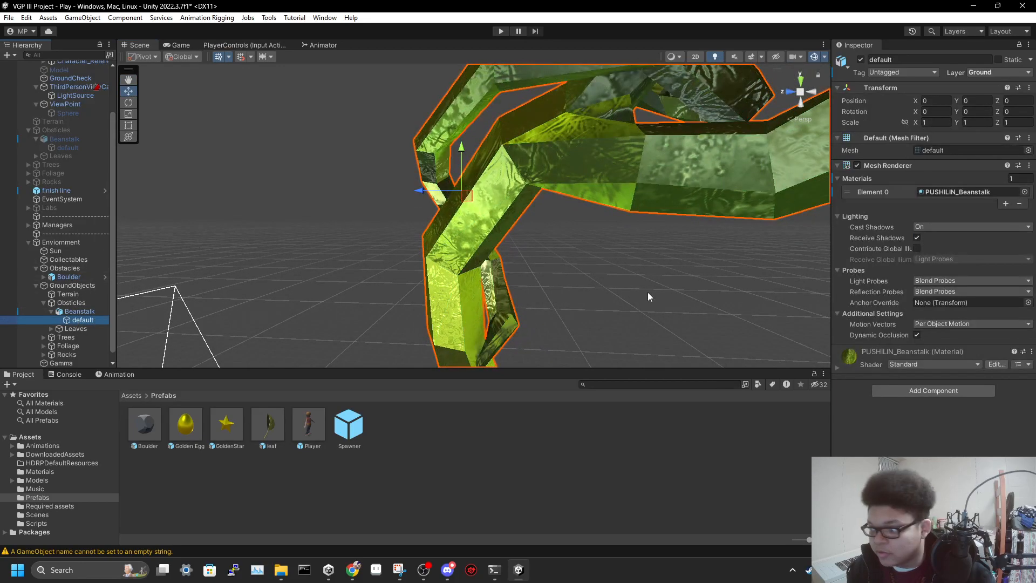
pyautogui.keyDown('alt'); pyautogui.moveTo(593, 236); pyautogui.dragTo(690, 217); pyautogui.keyUp('alt')
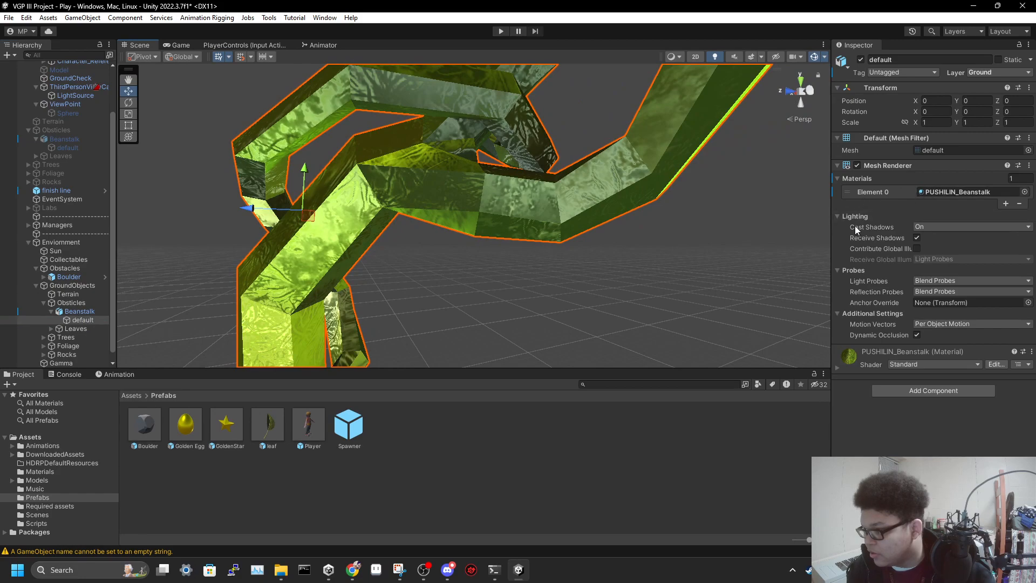
pyautogui.click(837, 165)
pyautogui.click(837, 165)
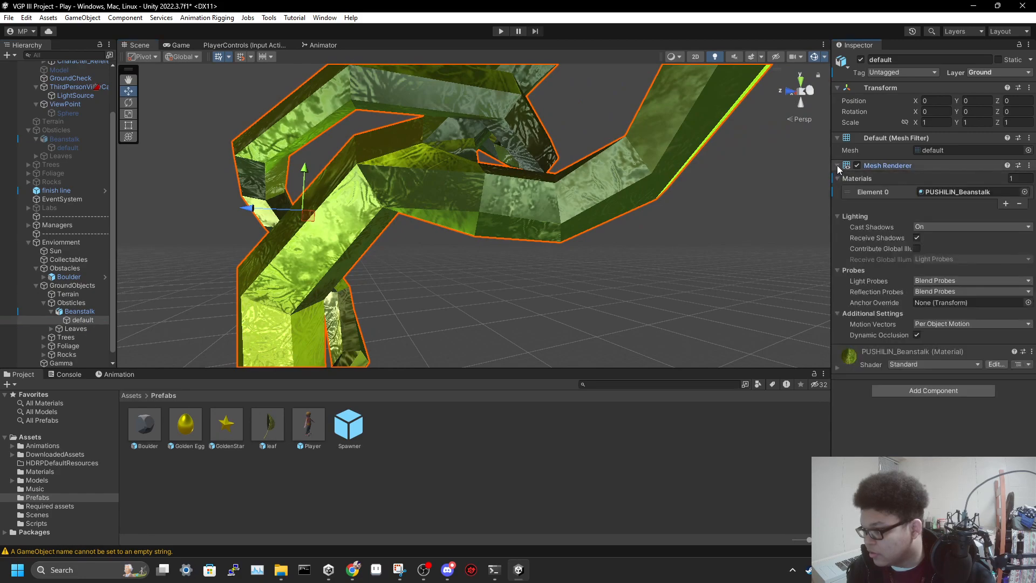
pyautogui.click(838, 179)
pyautogui.click(837, 179)
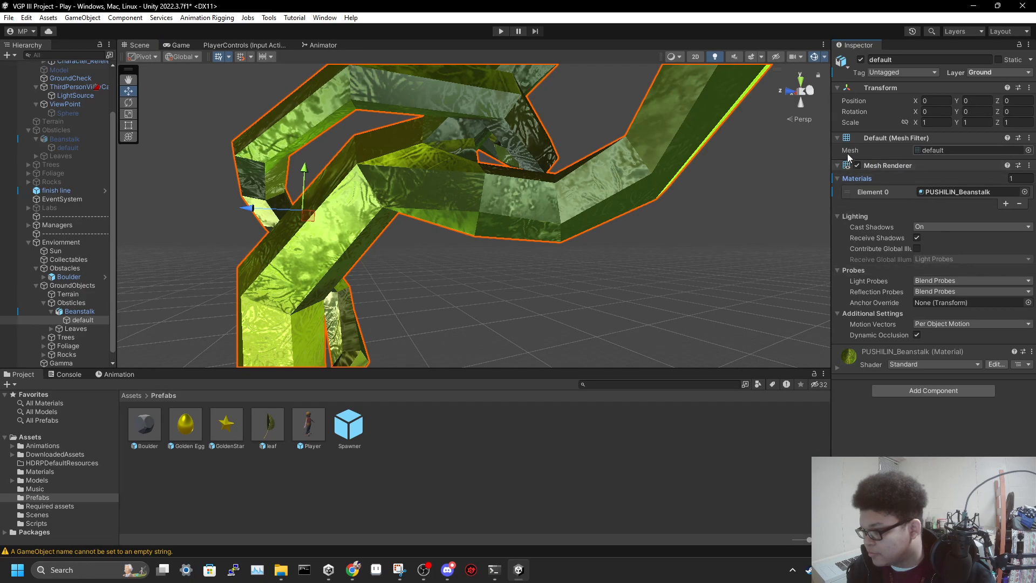
pyautogui.click(866, 354)
pyautogui.scroll(-3, 882, 391)
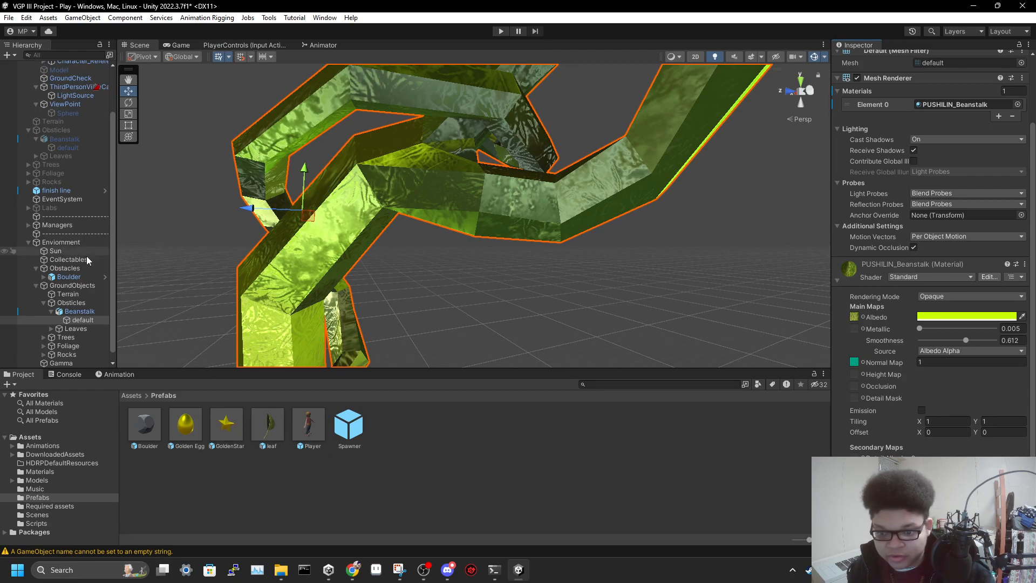
# Open the Red Wood Forest prefab from the Red Wood Forest (1) instance and examine its whole tree group
pyautogui.scroll(-1, 80, 308)
pyautogui.moveTo(380, 297); pyautogui.dragTo(979, 363, button='right')
pyautogui.press('f')
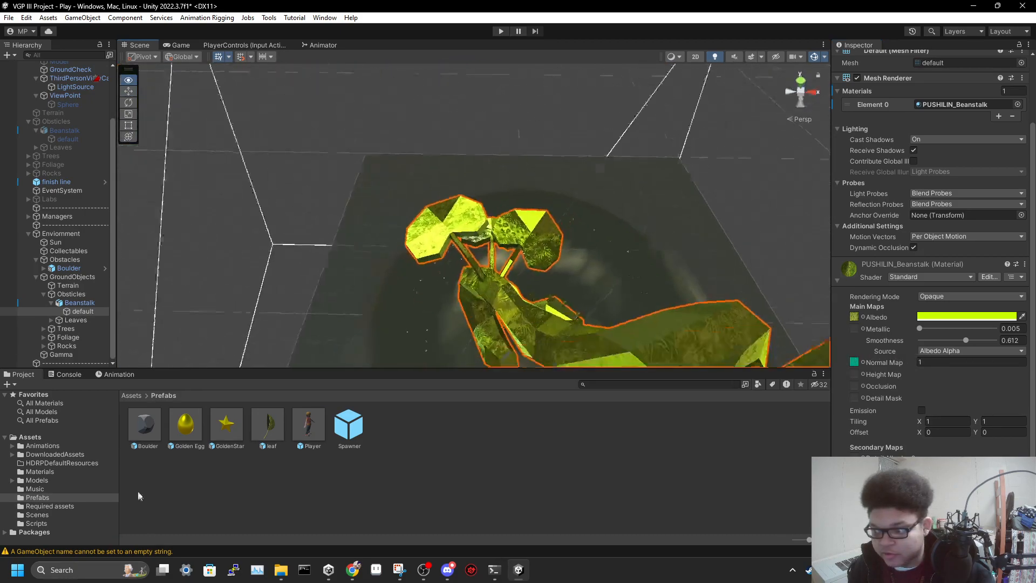
pyautogui.click(397, 278)
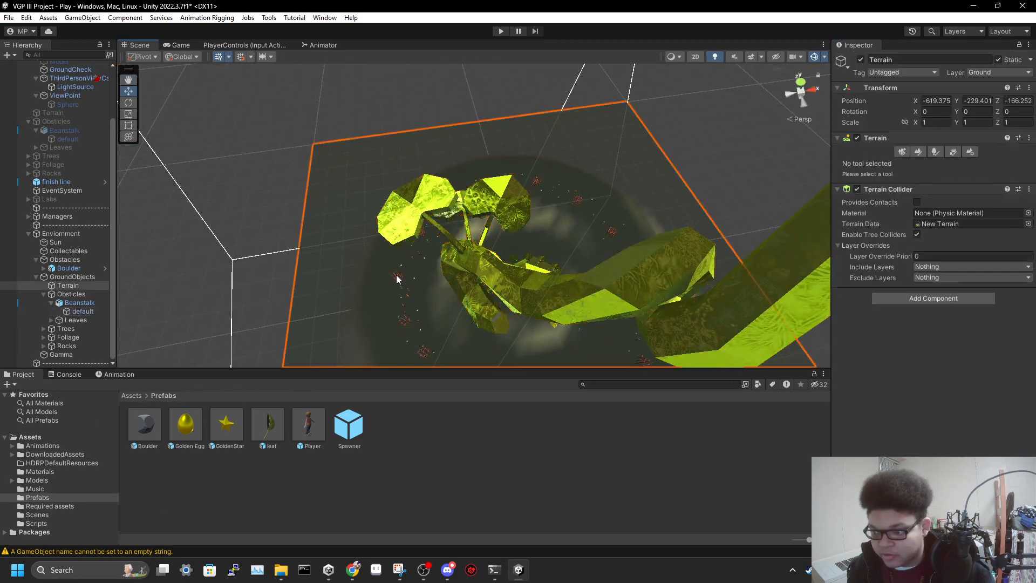
pyautogui.click(398, 280)
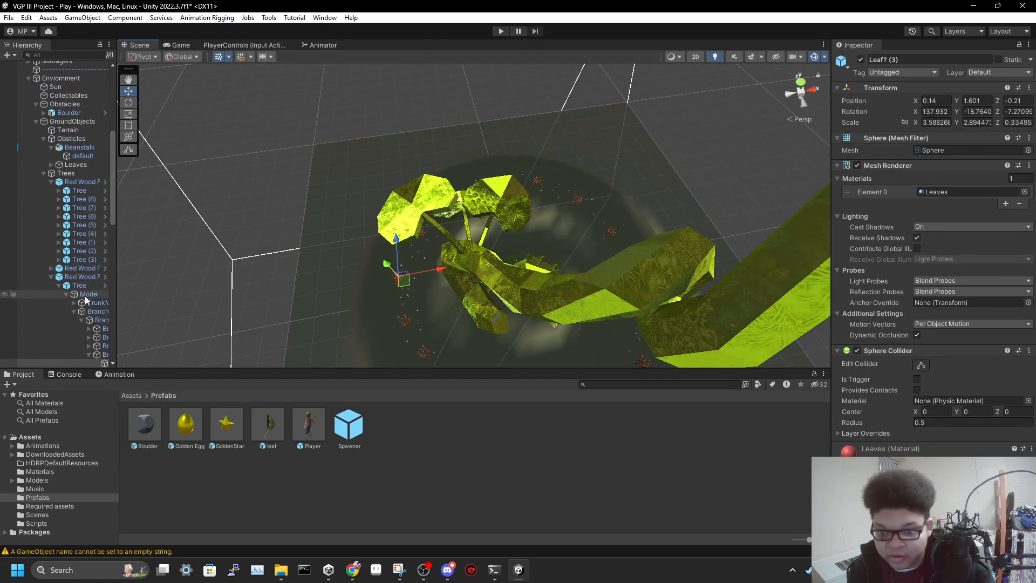
pyautogui.click(83, 270)
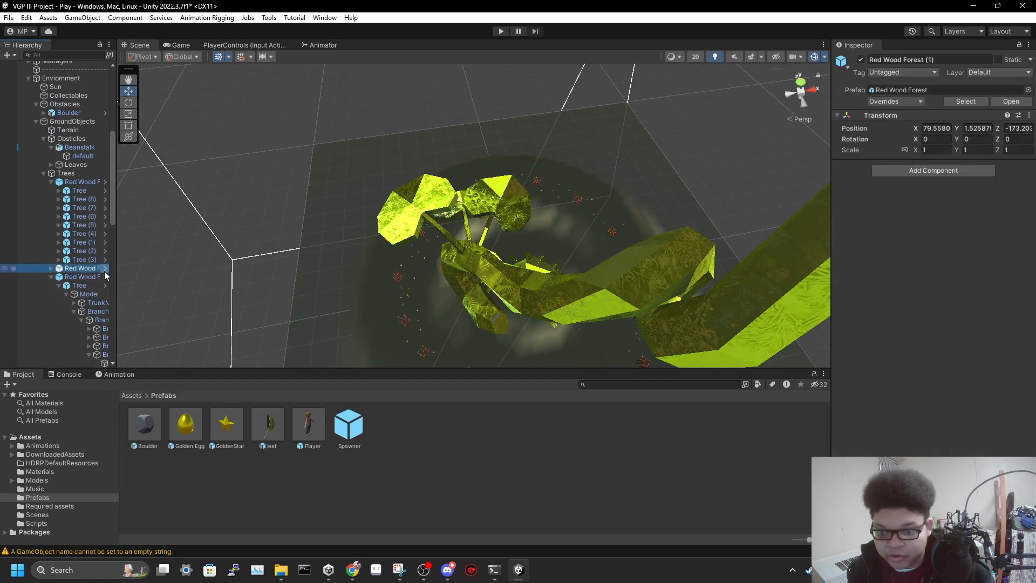
pyautogui.click(106, 277)
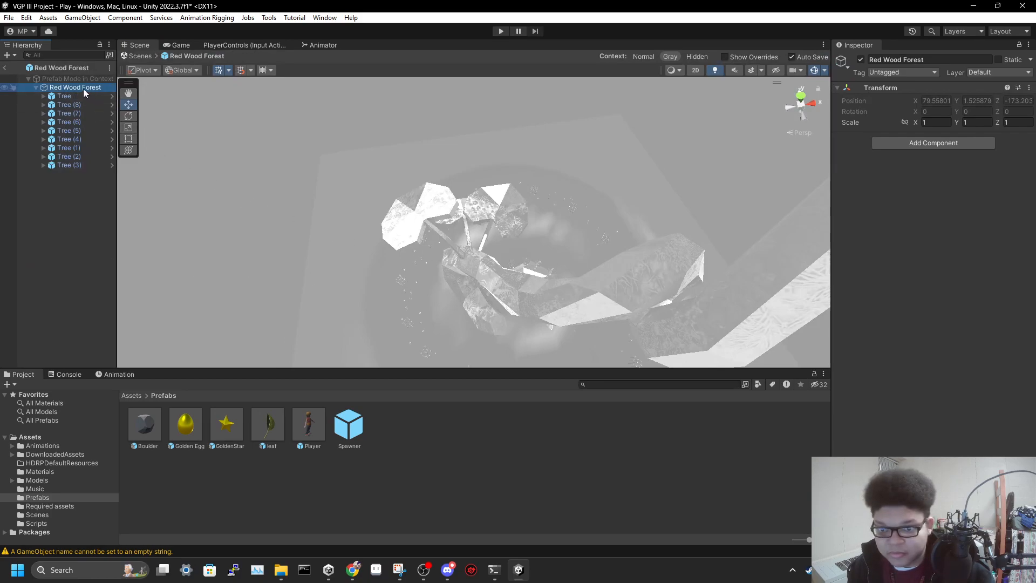
pyautogui.moveTo(361, 204); pyautogui.dragTo(496, 136, button='right')
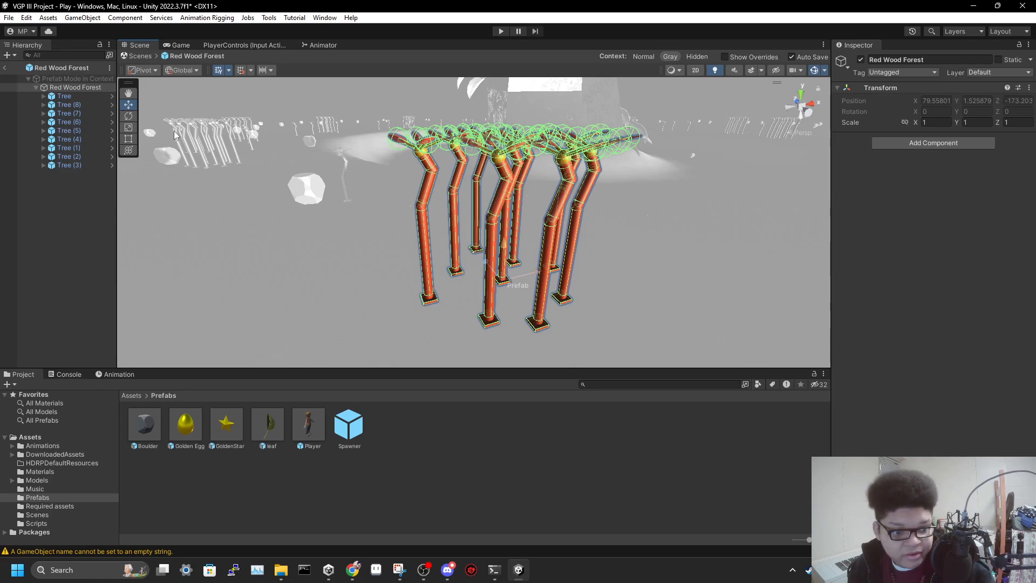
# Expand the first Tree and its Model in the Red Wood Forest prefab, and inspect TrunkModel and Branches
pyautogui.click(87, 96)
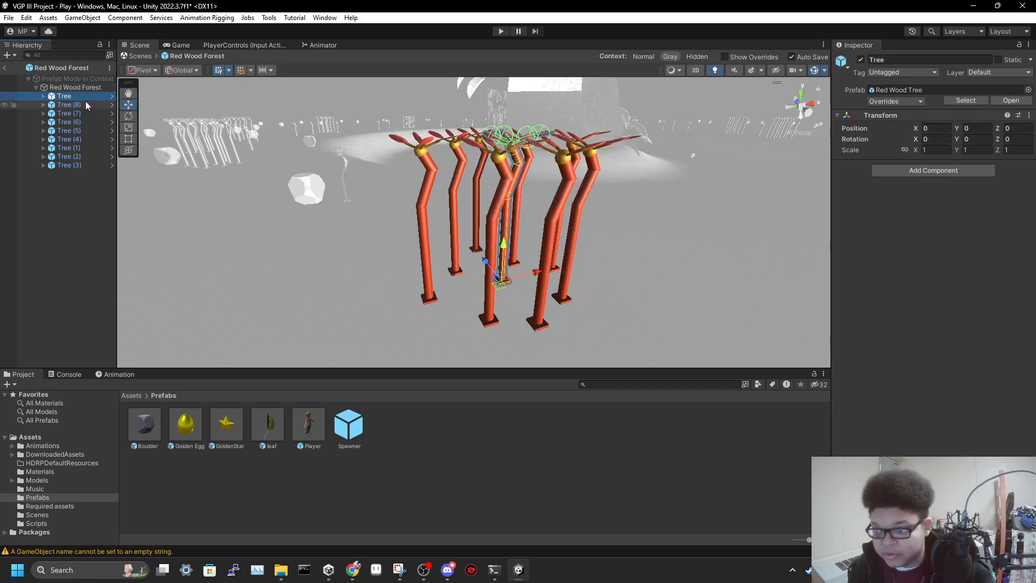
pyautogui.click(85, 102)
pyautogui.click(44, 97)
pyautogui.click(70, 105)
pyautogui.click(53, 105)
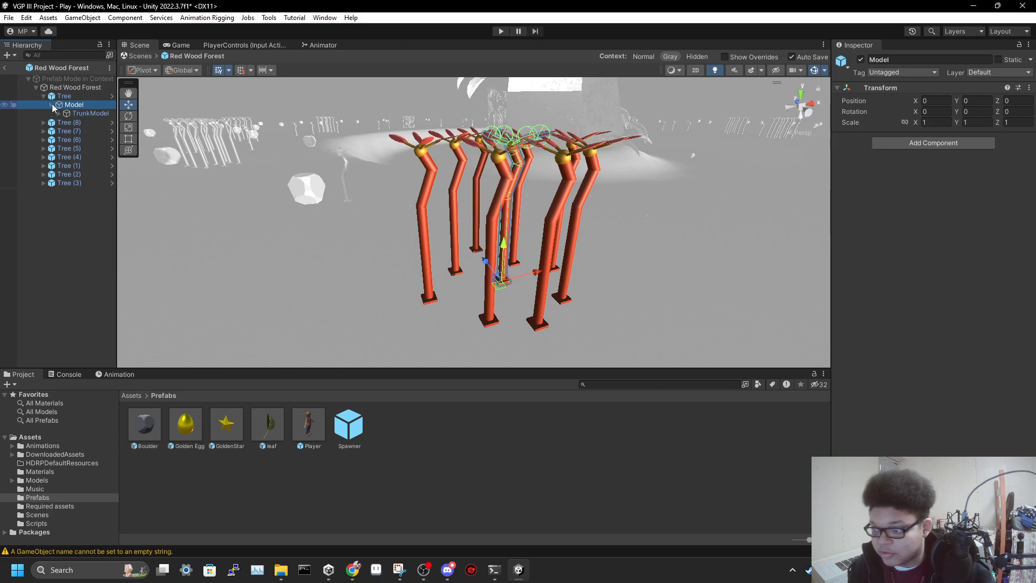
pyautogui.click(87, 113)
pyautogui.click(81, 122)
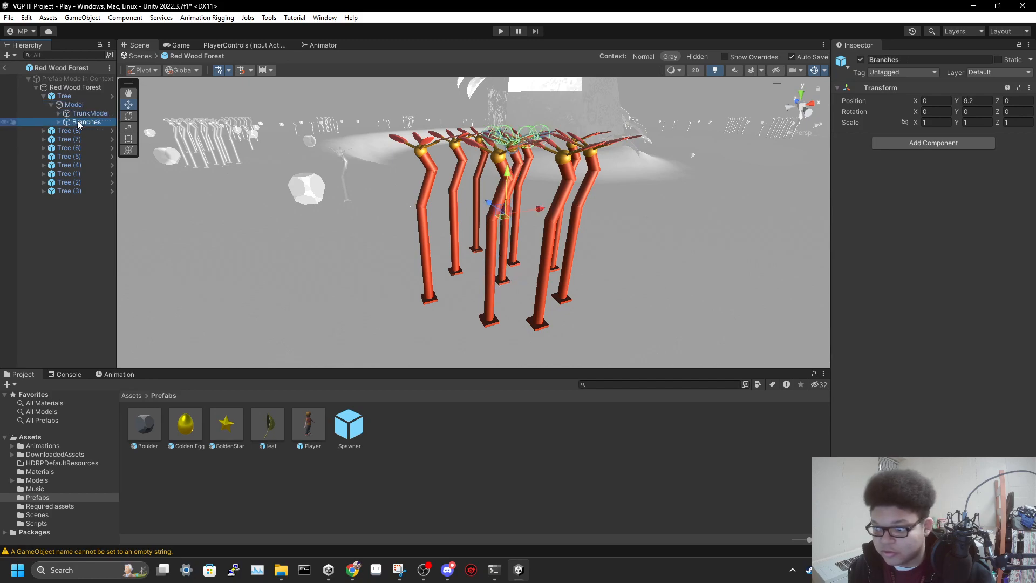
# Expand Branches and its branch base, and inspect the individual branches through Branch (2)
pyautogui.click(59, 122)
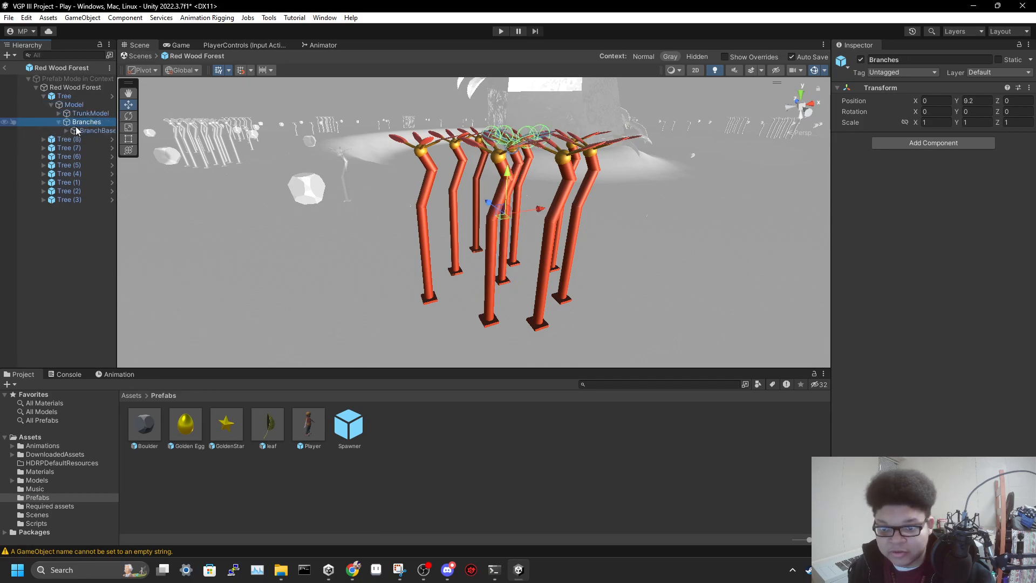
pyautogui.click(95, 130)
pyautogui.click(67, 130)
pyautogui.click(99, 141)
pyautogui.click(98, 149)
pyautogui.click(101, 158)
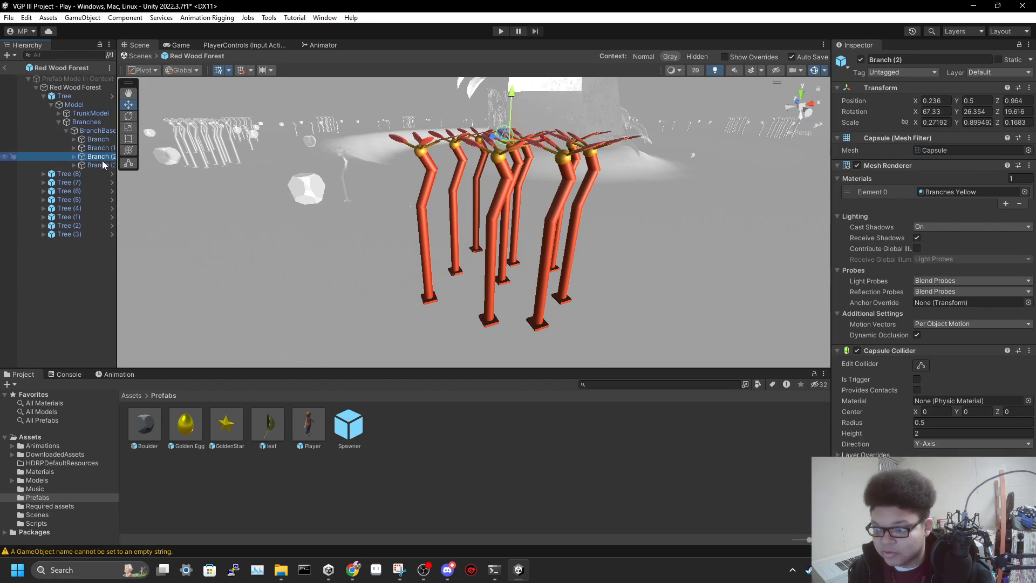
# Select Tree (7) in the prefab and return from prefab editing to the main scene
pyautogui.click(502, 211)
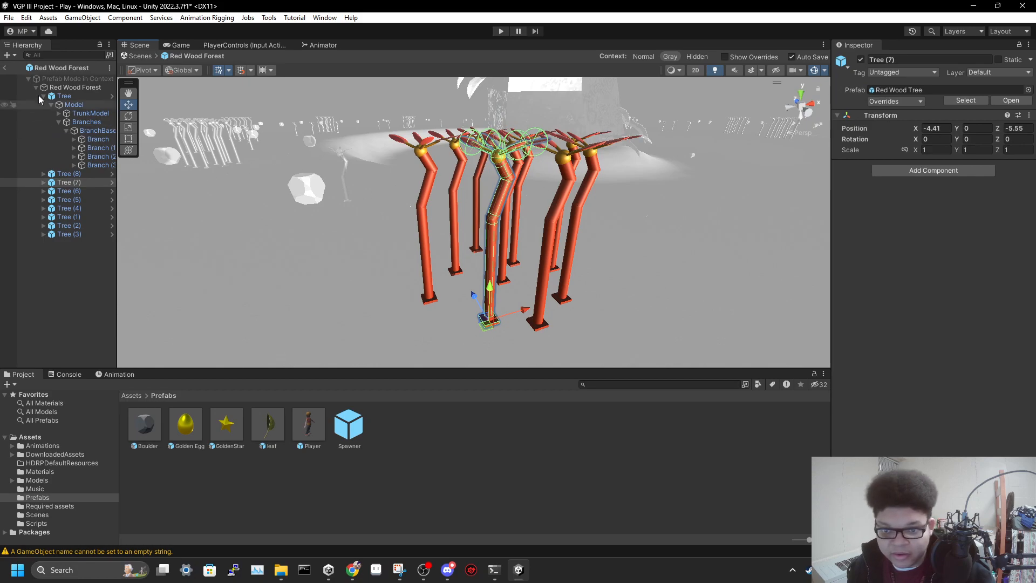
pyautogui.click(10, 71)
pyautogui.click(5, 69)
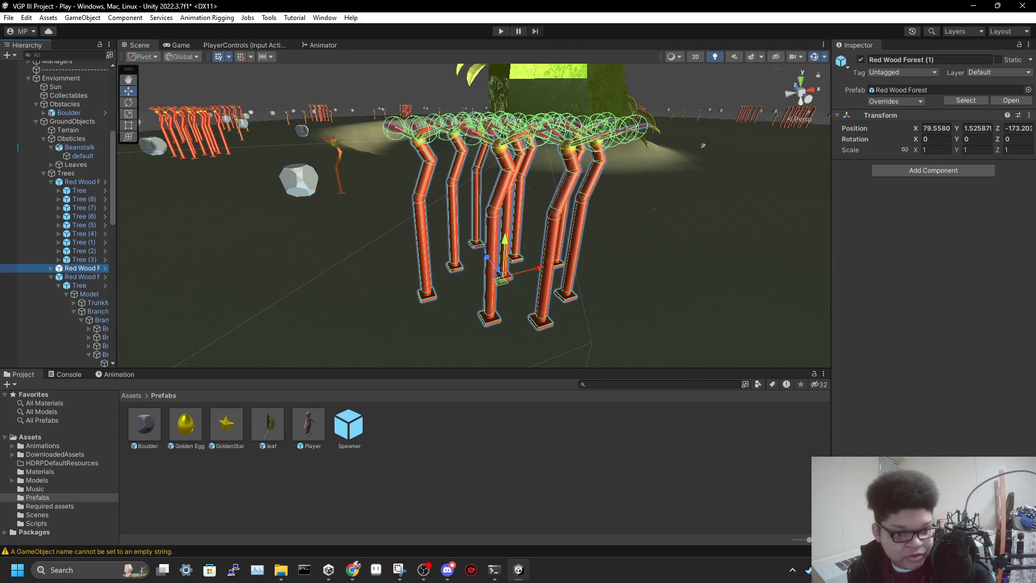
# Select the Player object and examine its Player Stats and Player Movement scripts
pyautogui.scroll(5, 89, 190)
pyautogui.scroll(2, 89, 191)
pyautogui.click(74, 93)
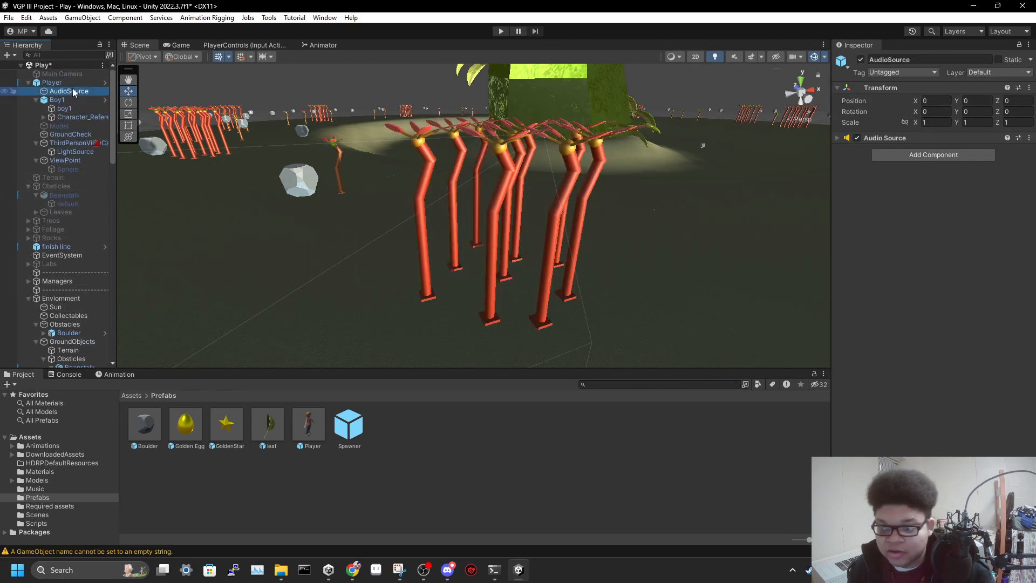
pyautogui.click(57, 84)
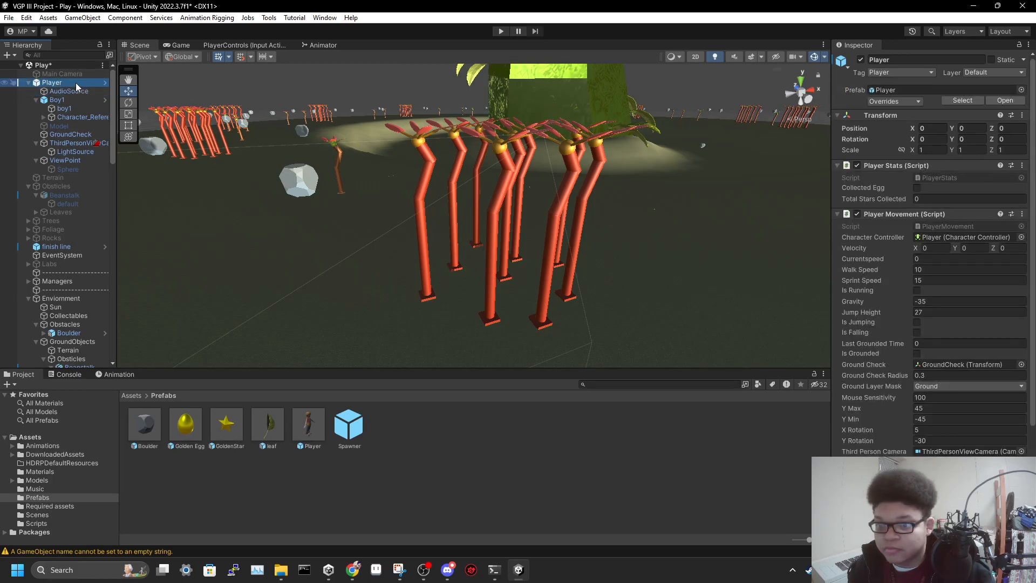
pyautogui.click(76, 83)
pyautogui.write('f')
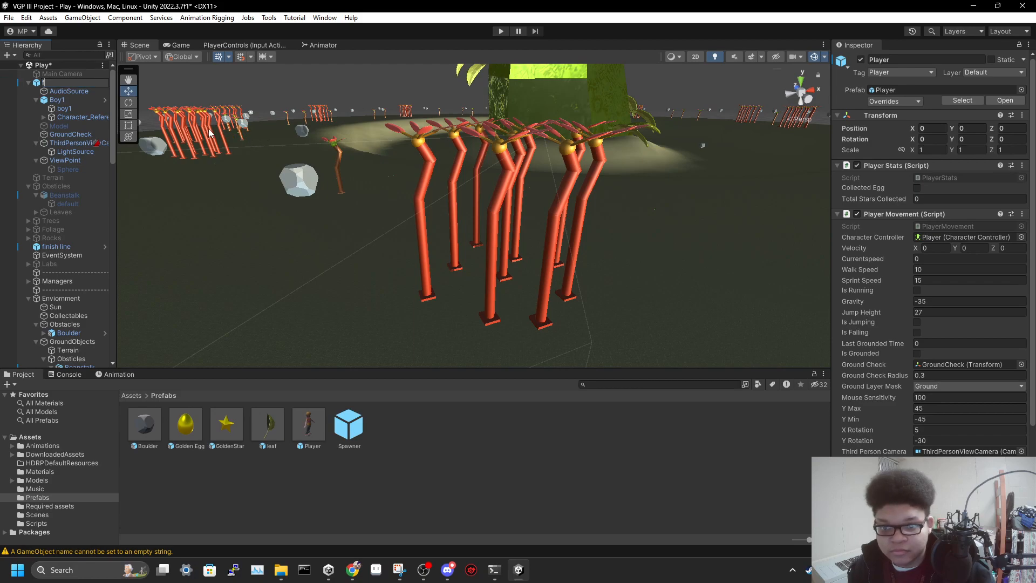
pyautogui.hotkey('ctrl', 'z')
# Frame the Player in the scene and examine its boy1 character model from several angles
pyautogui.click(74, 85)
pyautogui.moveTo(322, 170)
pyautogui.mouseDown(button='right')
pyautogui.moveTo(199, 128)
pyautogui.moveTo(626, 167)
pyautogui.moveTo(543, 139)
pyautogui.moveTo(225, 119)
pyautogui.moveTo(103, 132)
pyautogui.moveTo(950, 138)
pyautogui.moveTo(879, 156)
pyautogui.moveTo(869, 144)
pyautogui.moveTo(841, 171)
pyautogui.moveTo(534, 160)
pyautogui.moveTo(736, 147)
pyautogui.moveTo(736, 158)
pyautogui.moveTo(824, 157)
pyautogui.moveTo(829, 171)
pyautogui.mouseUp(button='right')
pyautogui.click(510, 256)
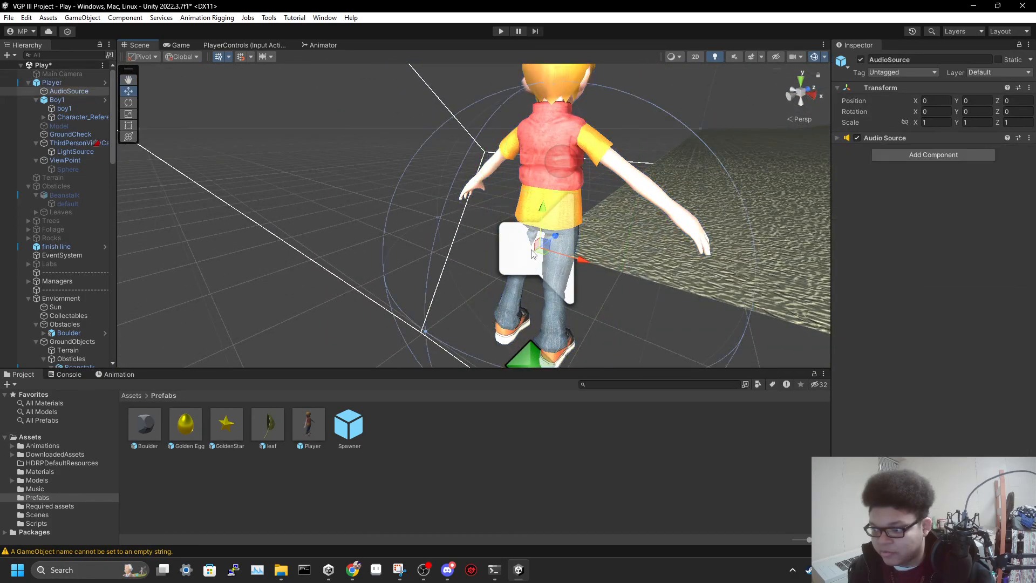
pyautogui.click(564, 218)
pyautogui.press('s')
pyautogui.moveTo(629, 171); pyautogui.dragTo(582, 173, button='right')
pyautogui.press('w')
pyautogui.press('s')
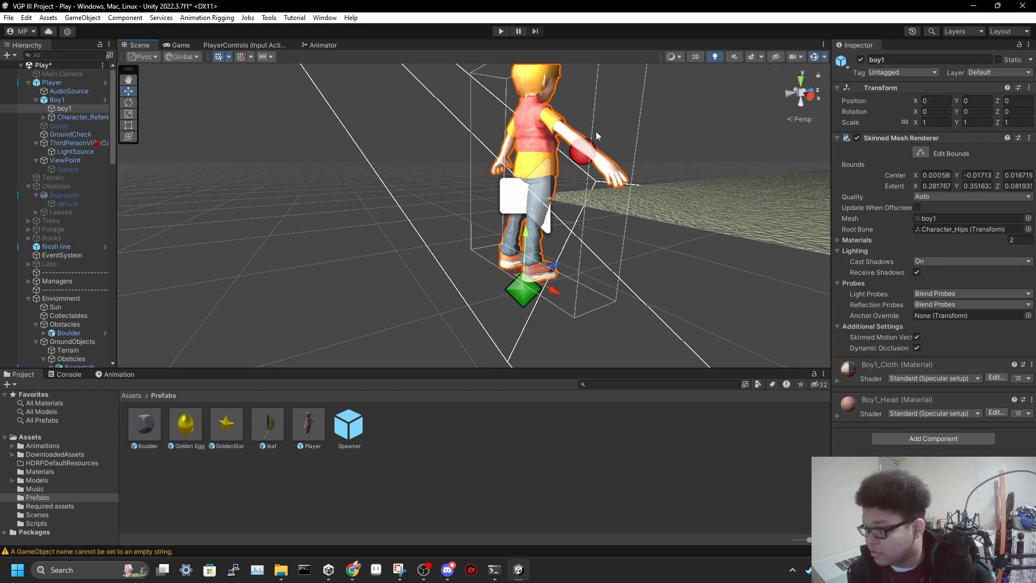
# Inspect the Audio Source component of the Player's AudioSource child and locate its Cartoon-On- clip in the project's Music folder
pyautogui.click(67, 90)
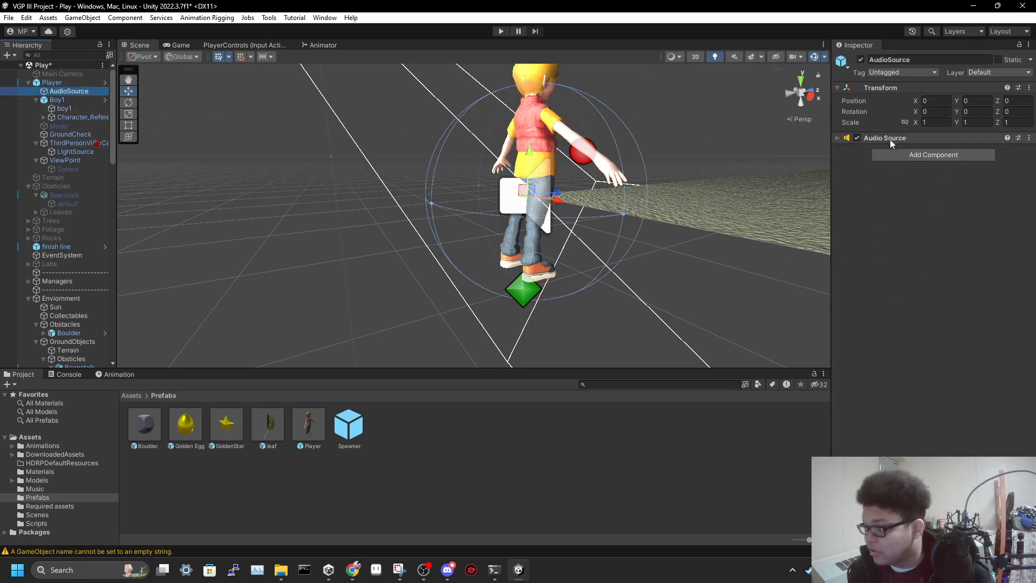
pyautogui.click(840, 137)
pyautogui.click(933, 151)
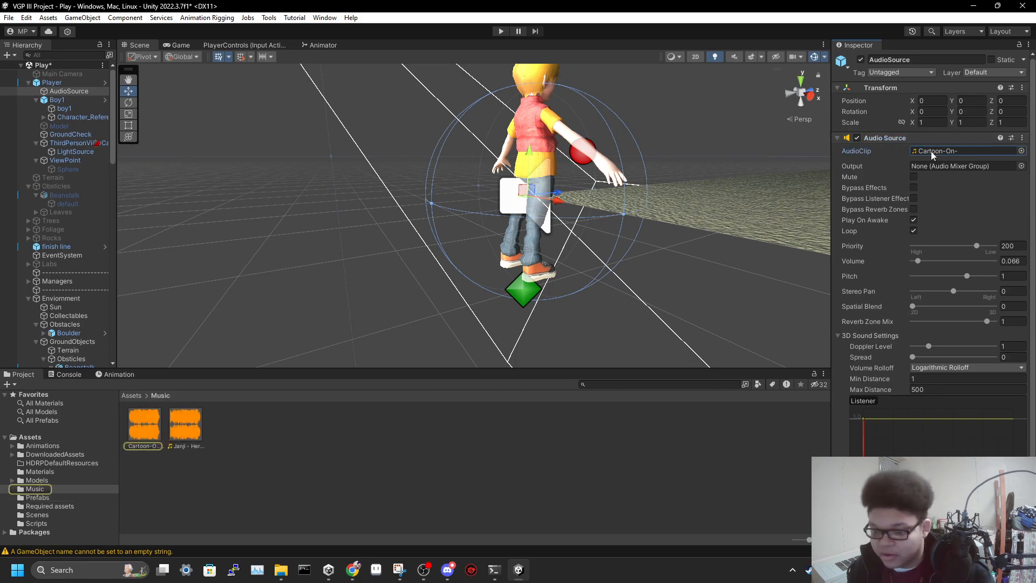
pyautogui.moveTo(438, 321); pyautogui.dragTo(479, 287, button='right')
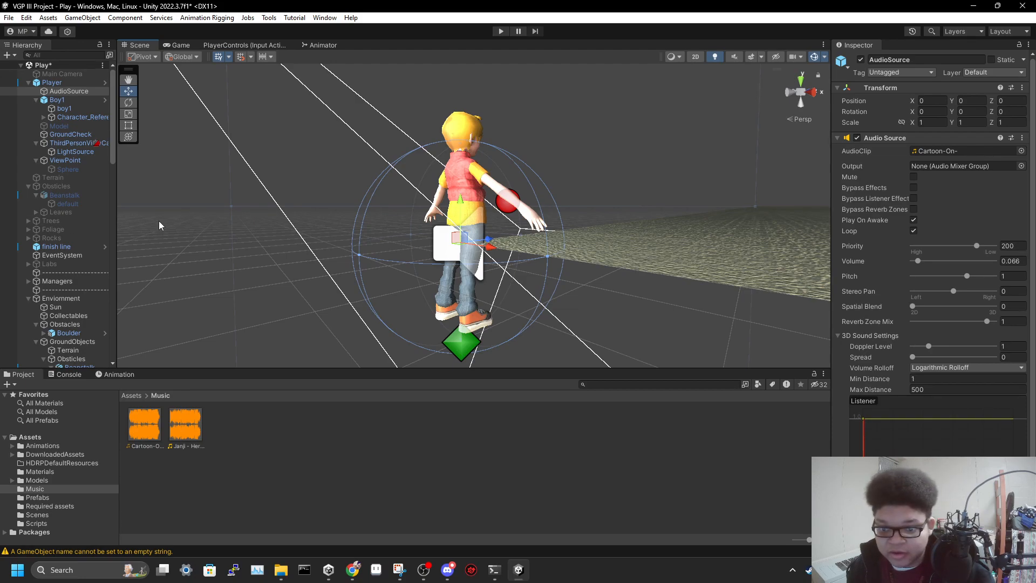
# Collapse the Player's hierarchy and deactivate the Player object in the scene
pyautogui.scroll(-10, 84, 253)
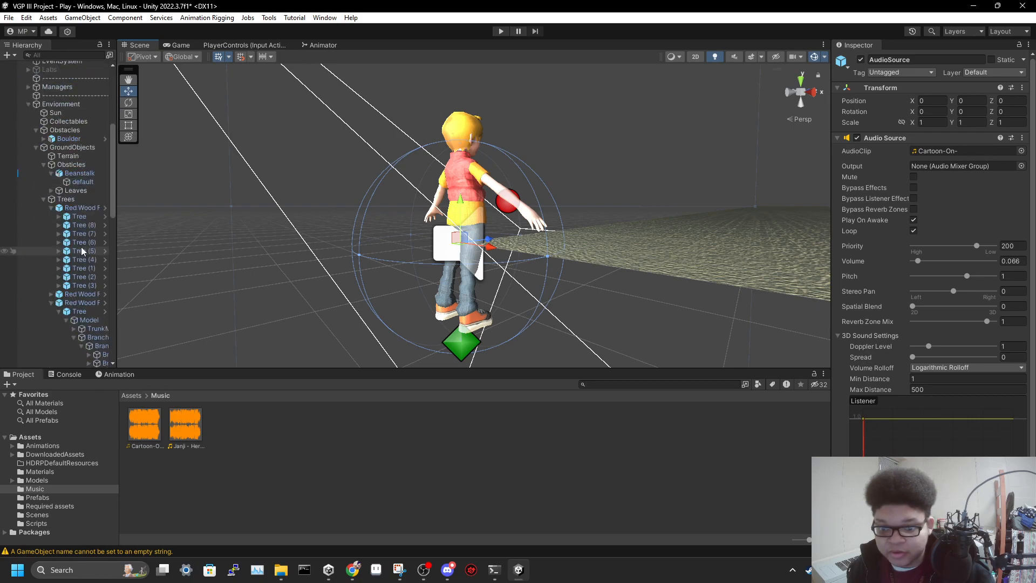
pyautogui.scroll(10, 84, 252)
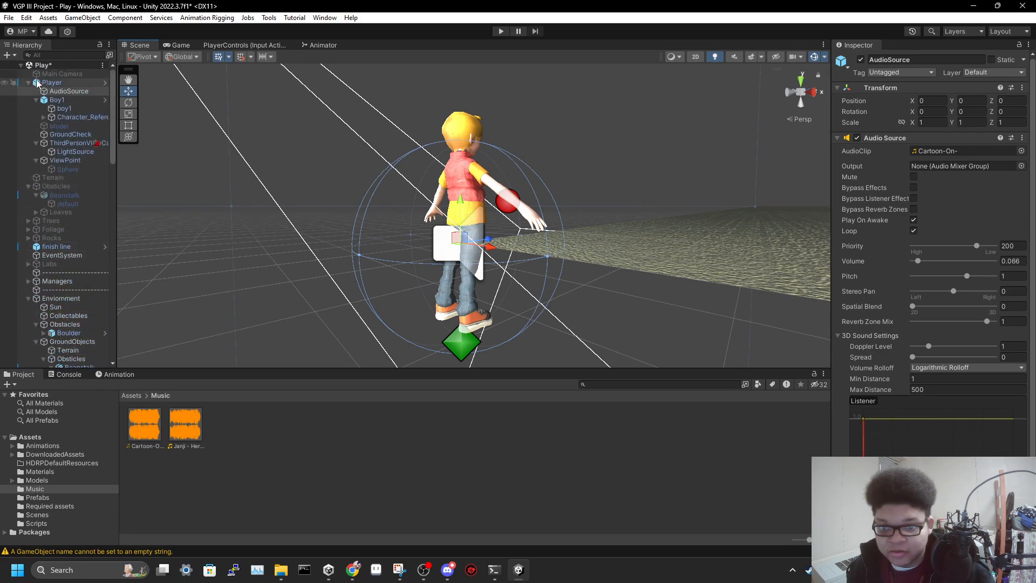
pyautogui.click(29, 82)
pyautogui.click(50, 83)
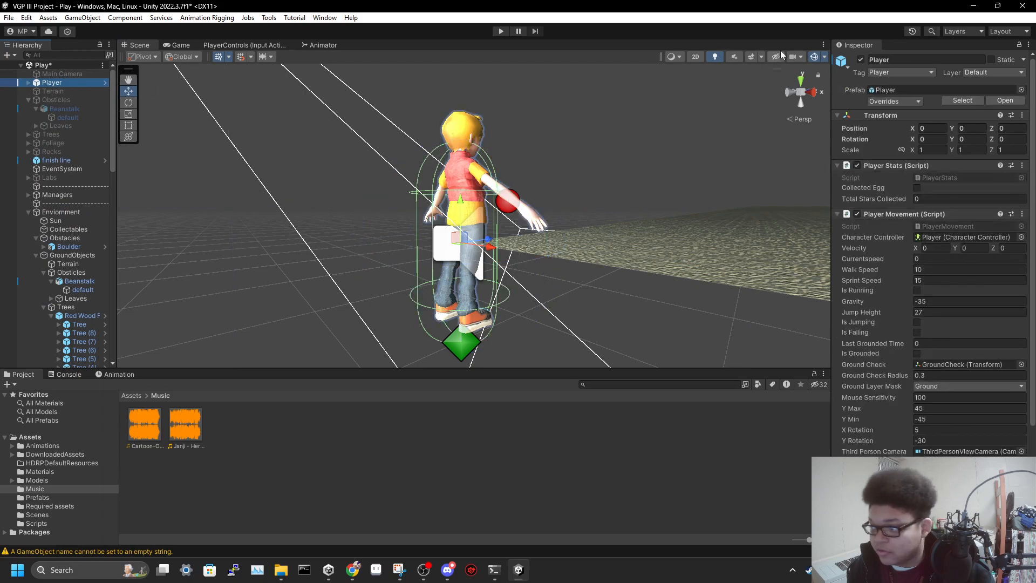
pyautogui.click(861, 59)
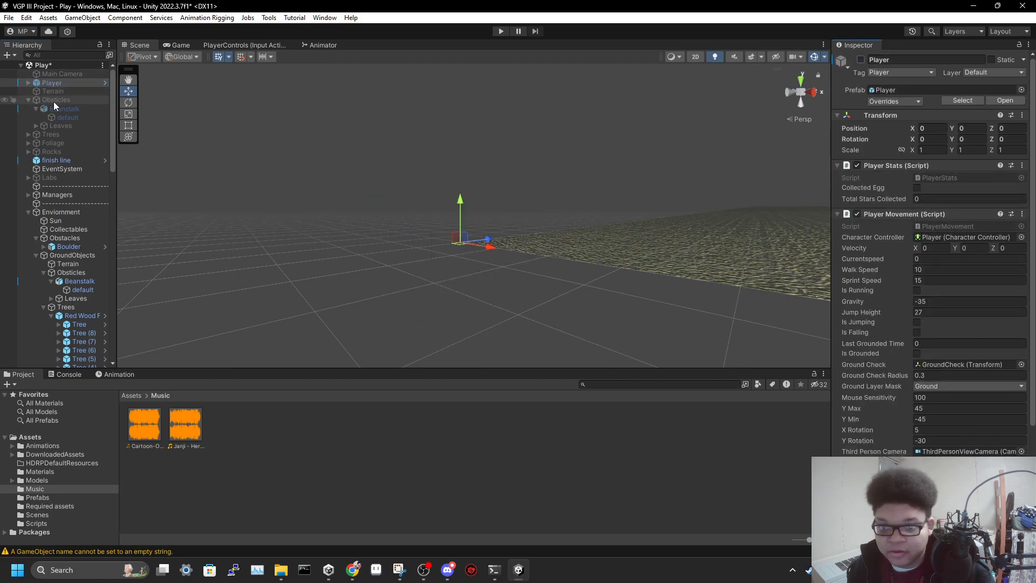
# Collapse the inactive obstacles group and the Enviornment group in the scene hierarchy
pyautogui.click(28, 99)
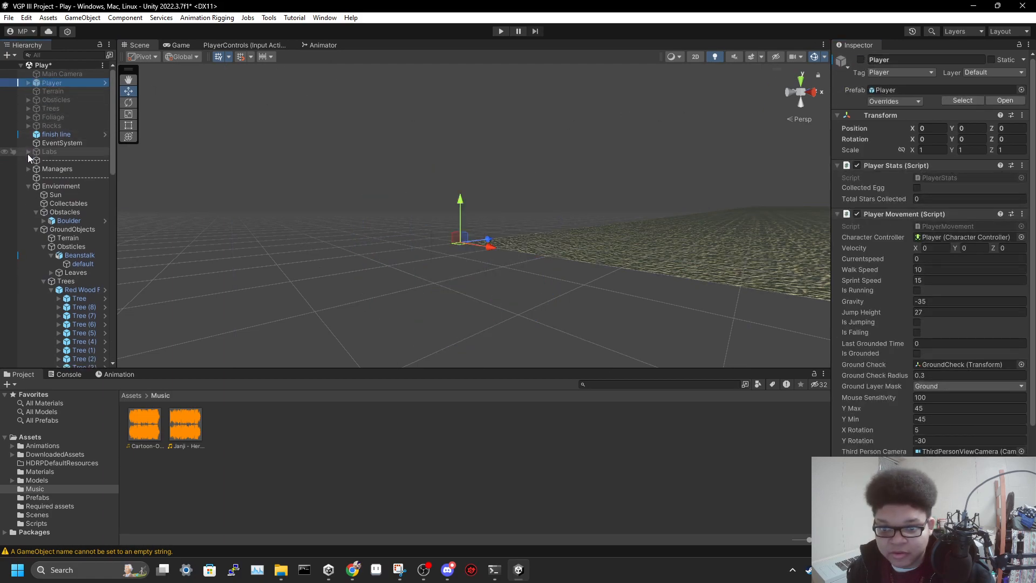
pyautogui.click(31, 186)
pyautogui.click(28, 185)
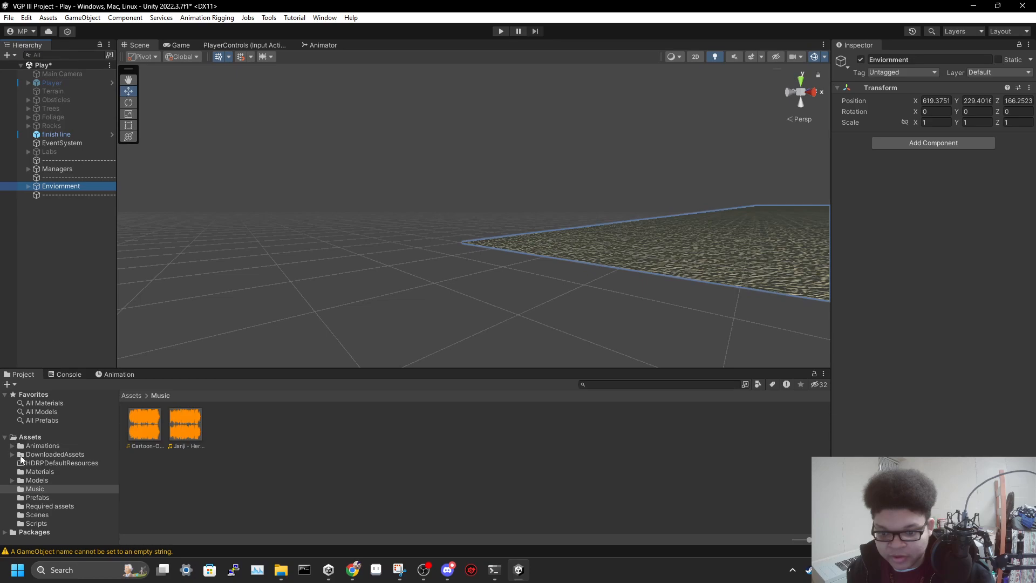
# Open the Golden Egg prefab from the Prefabs folder and select its Particle system child
pyautogui.click(41, 497)
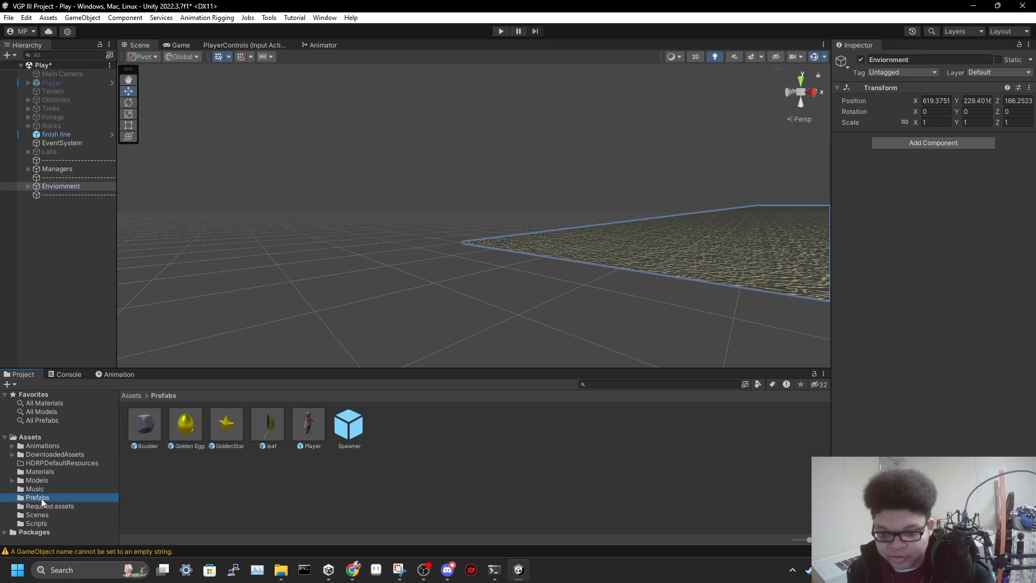
pyautogui.doubleClick(184, 427)
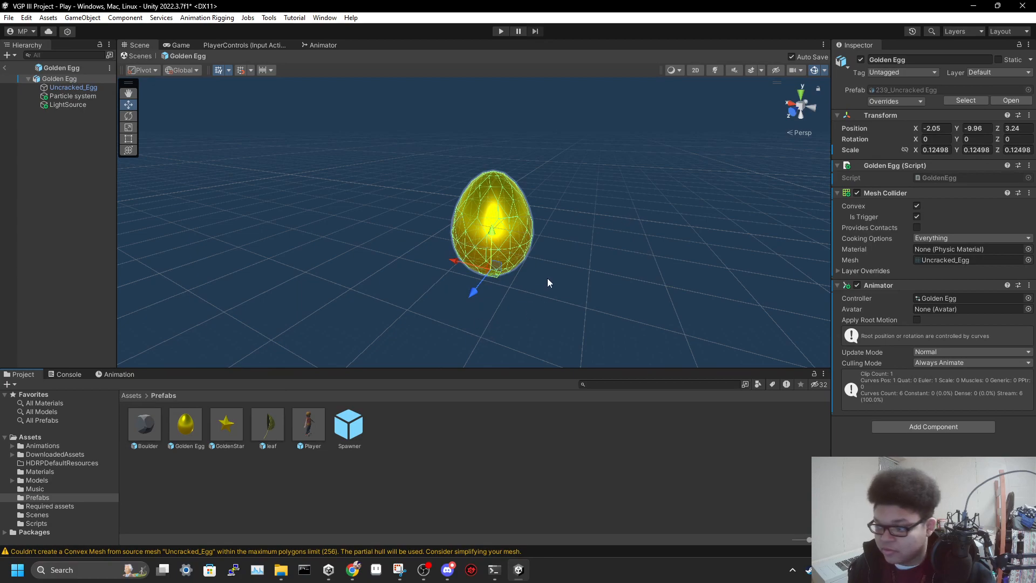
pyautogui.click(70, 95)
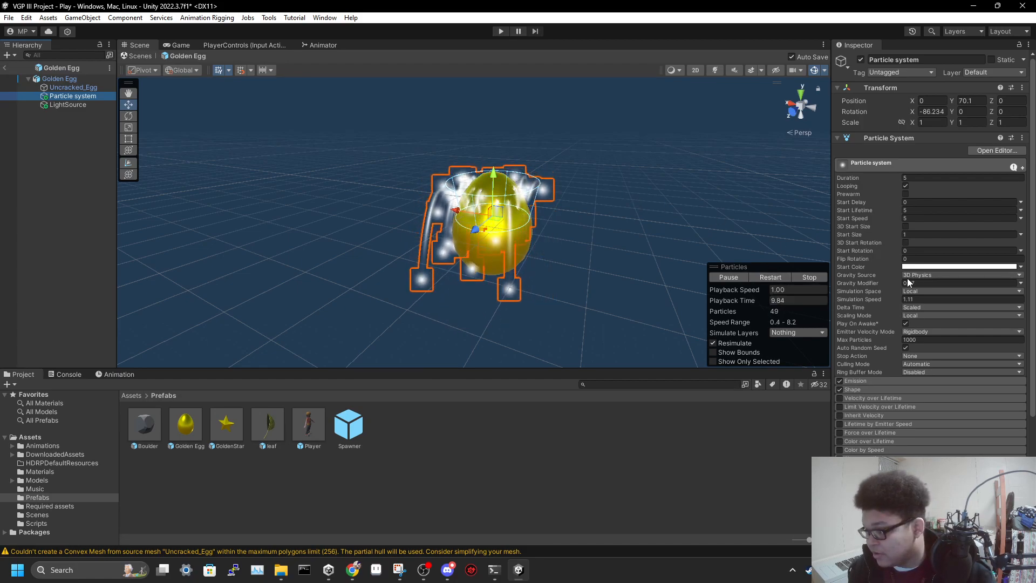
# Expand the Emission and Shape modules of the egg's particle system to show their settings
pyautogui.scroll(-3, 885, 203)
pyautogui.scroll(-1, 883, 199)
pyautogui.click(865, 264)
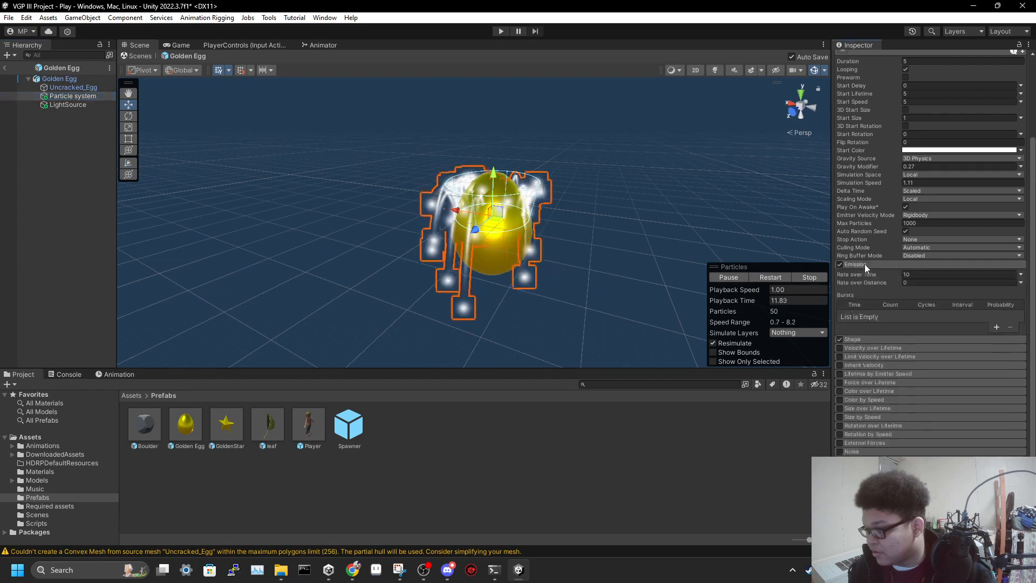
pyautogui.click(869, 339)
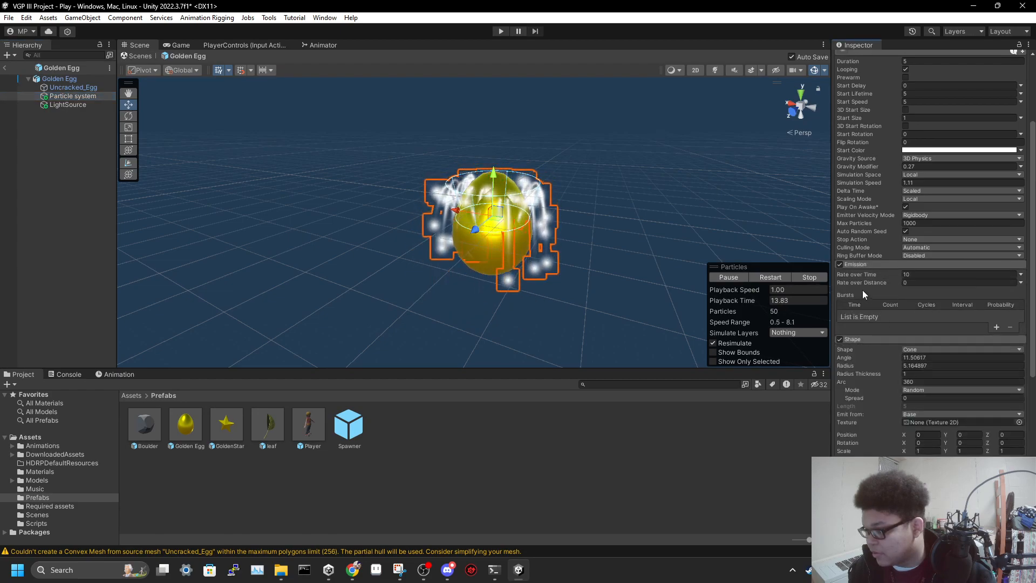
# Expand the particle system's Lights, Trails and Renderer modules and inspect their settings
pyautogui.scroll(-4, 863, 289)
pyautogui.scroll(-5, 867, 288)
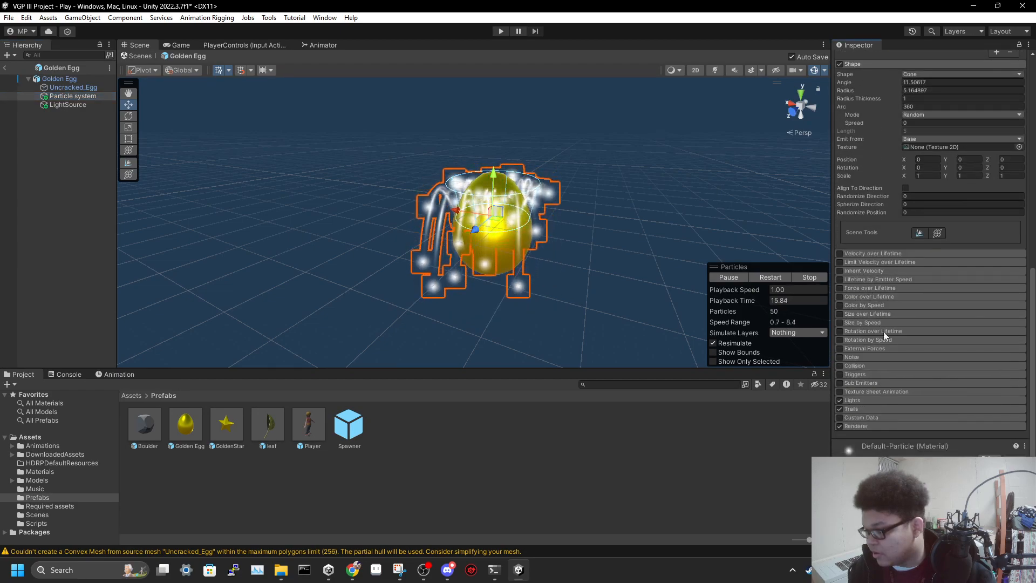
pyautogui.click(867, 400)
pyautogui.scroll(-2, 892, 380)
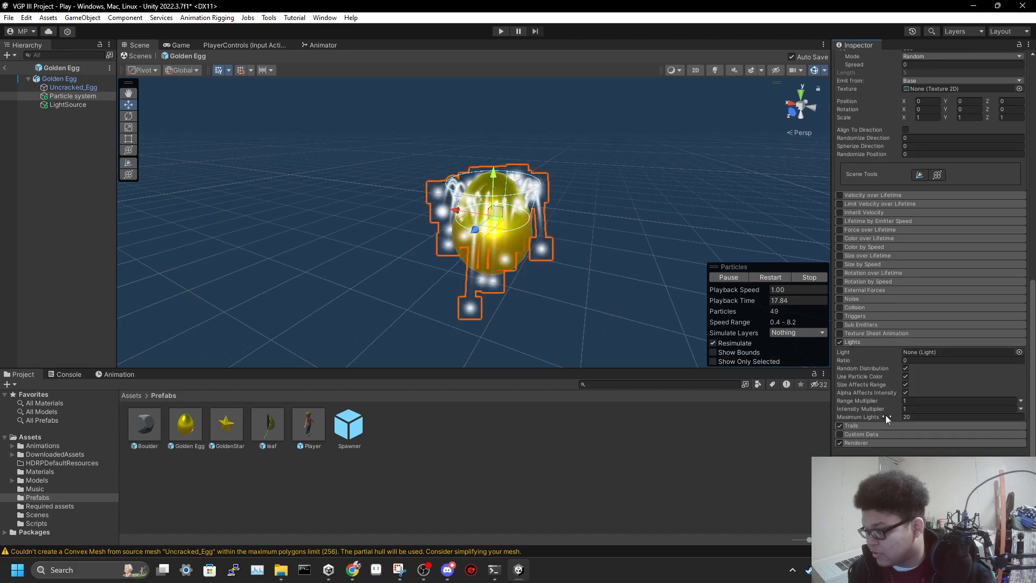
pyautogui.click(869, 425)
pyautogui.scroll(-9, 880, 403)
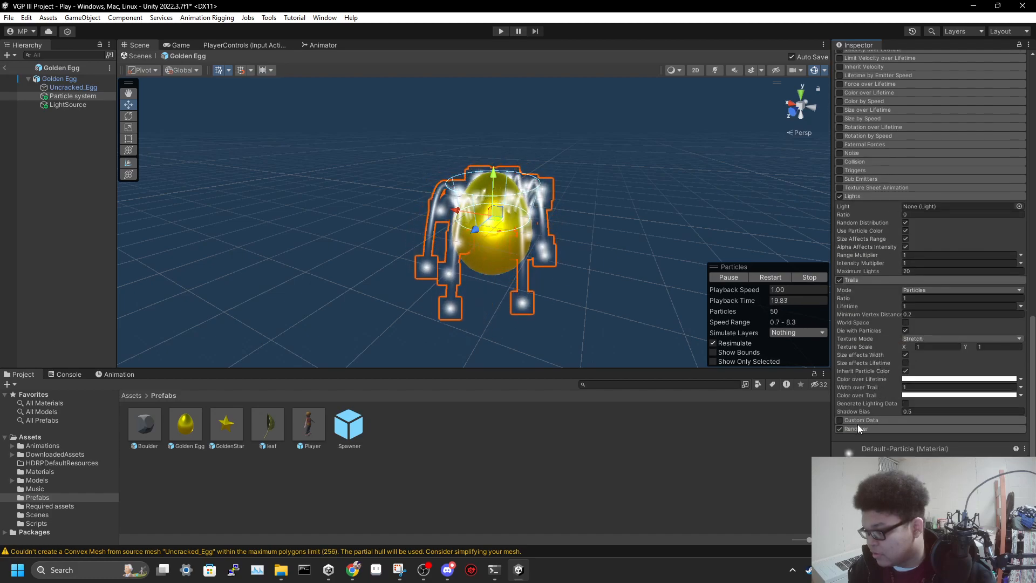
pyautogui.scroll(-3, 879, 377)
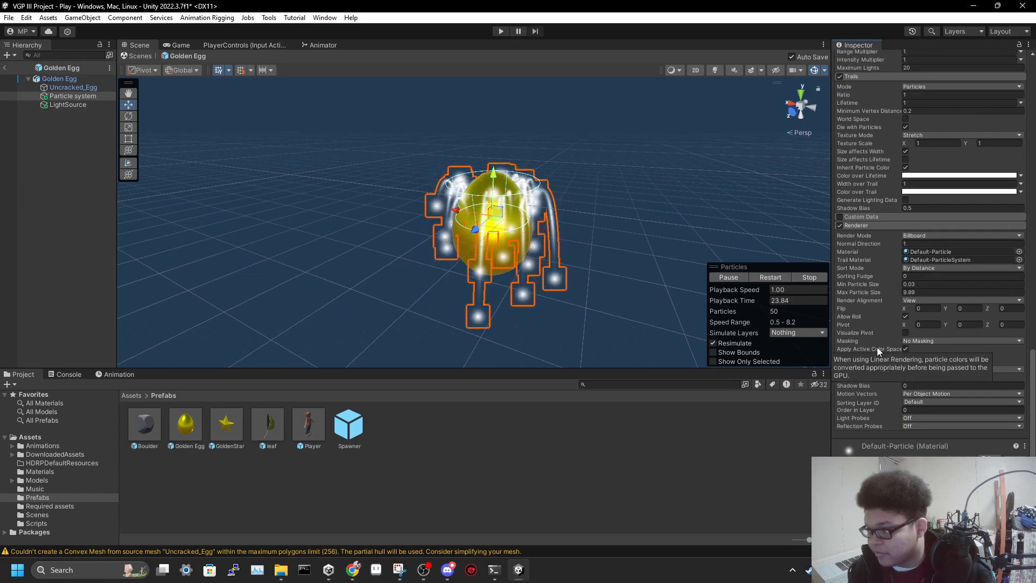
# Review the particle system's settings from the Renderer module back up to its main properties, including Max Particles
pyautogui.scroll(1, 877, 348)
pyautogui.scroll(1, 877, 347)
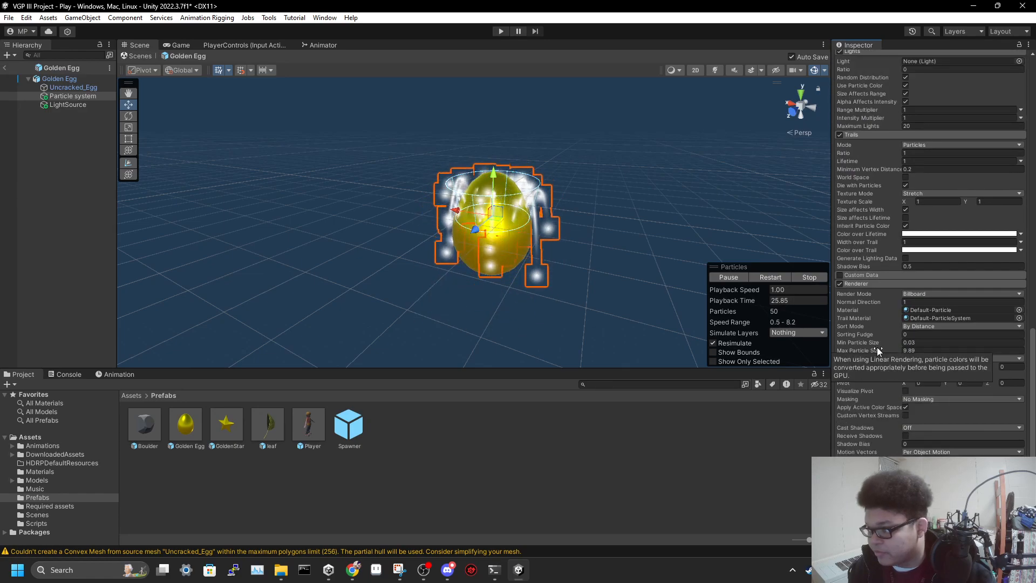
pyautogui.scroll(1, 872, 319)
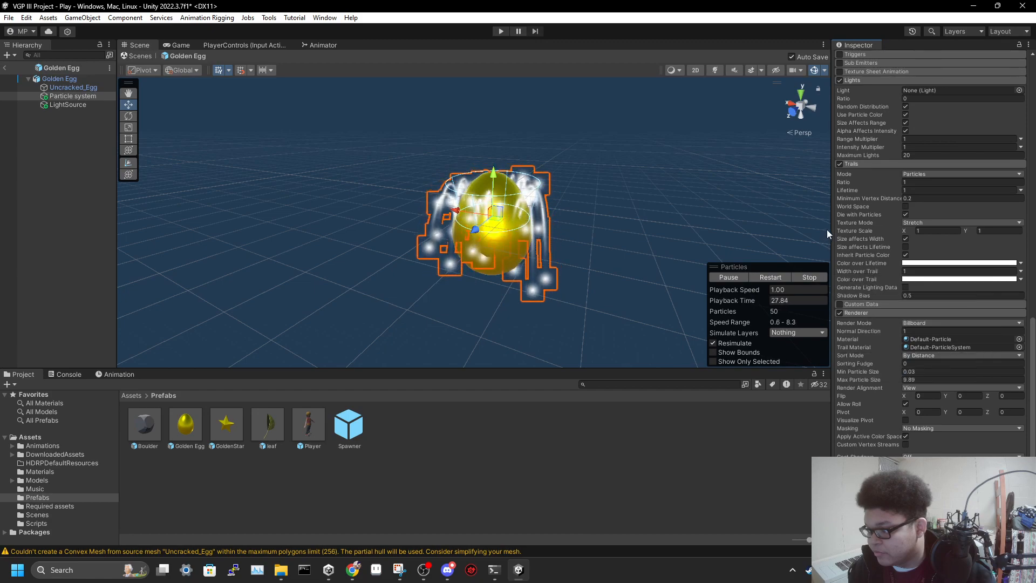
pyautogui.scroll(1, 835, 228)
pyautogui.scroll(2, 835, 228)
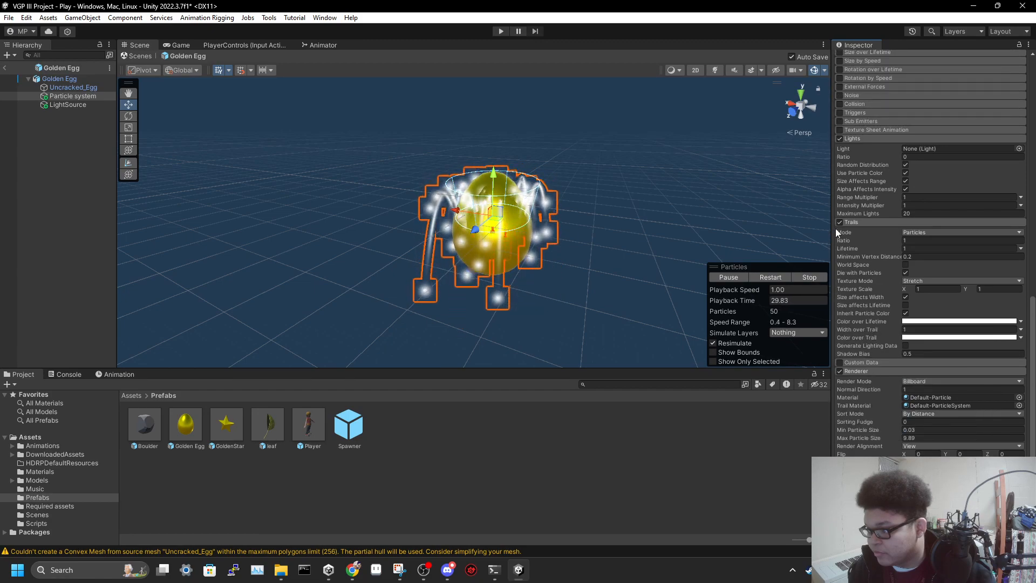
pyautogui.scroll(7, 836, 228)
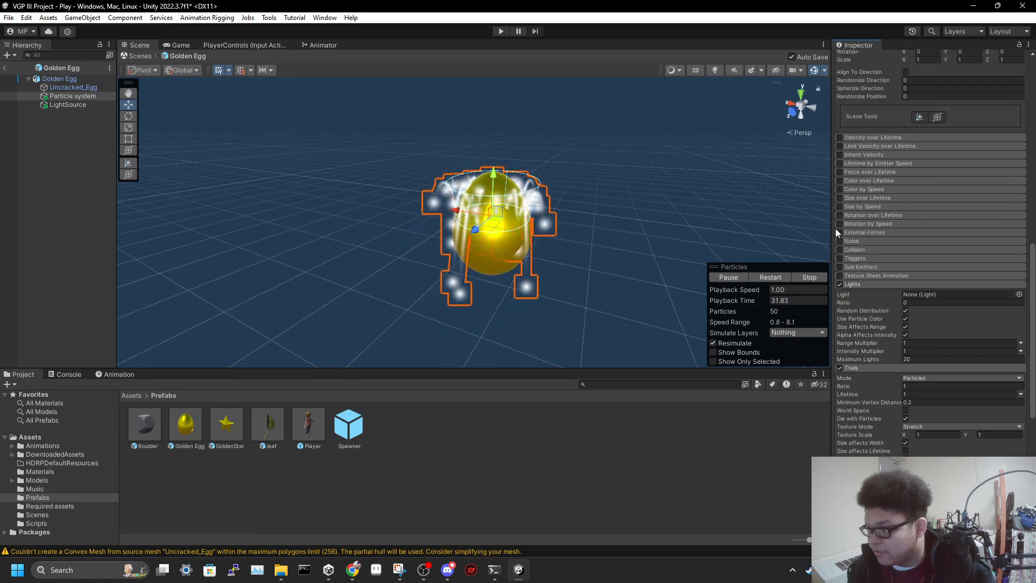
pyautogui.scroll(8, 835, 228)
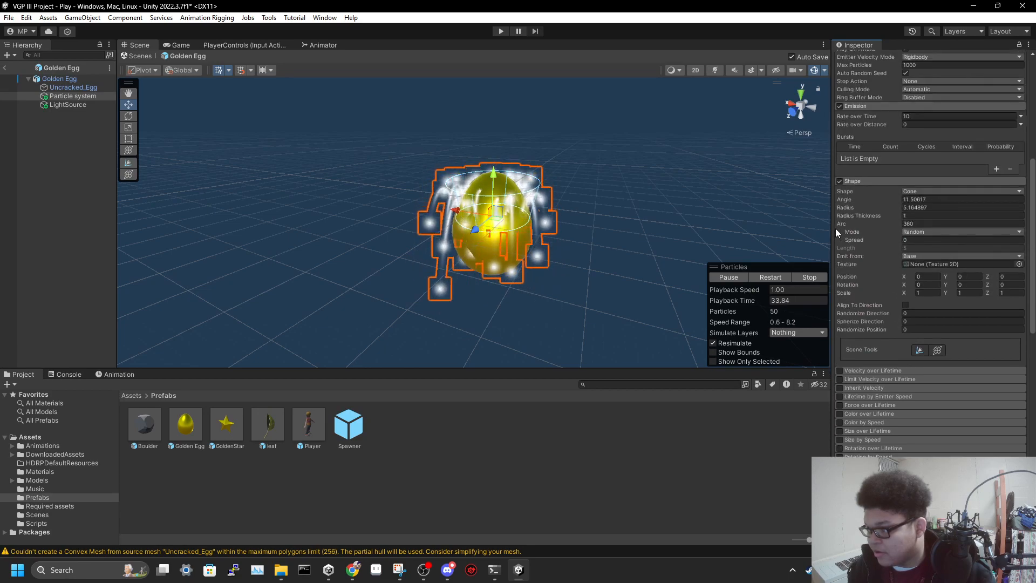
pyautogui.scroll(6, 836, 230)
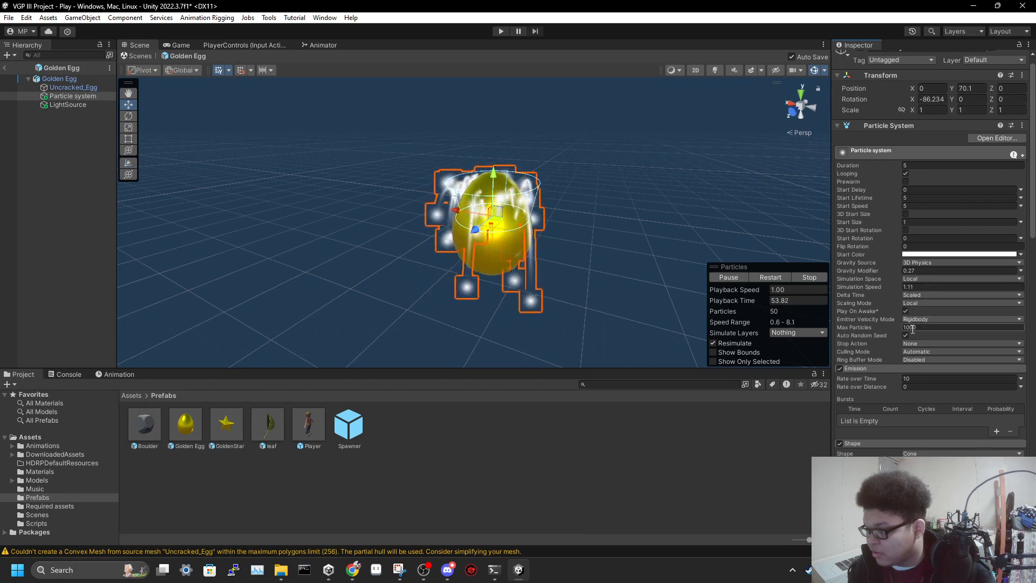
# Examine the golden egg and its falling particle trails up close in the prefab scene
pyautogui.moveTo(619, 224); pyautogui.dragTo(599, 208, button='right')
pyautogui.press('w')
pyautogui.moveTo(582, 209); pyautogui.dragTo(552, 208, button='right')
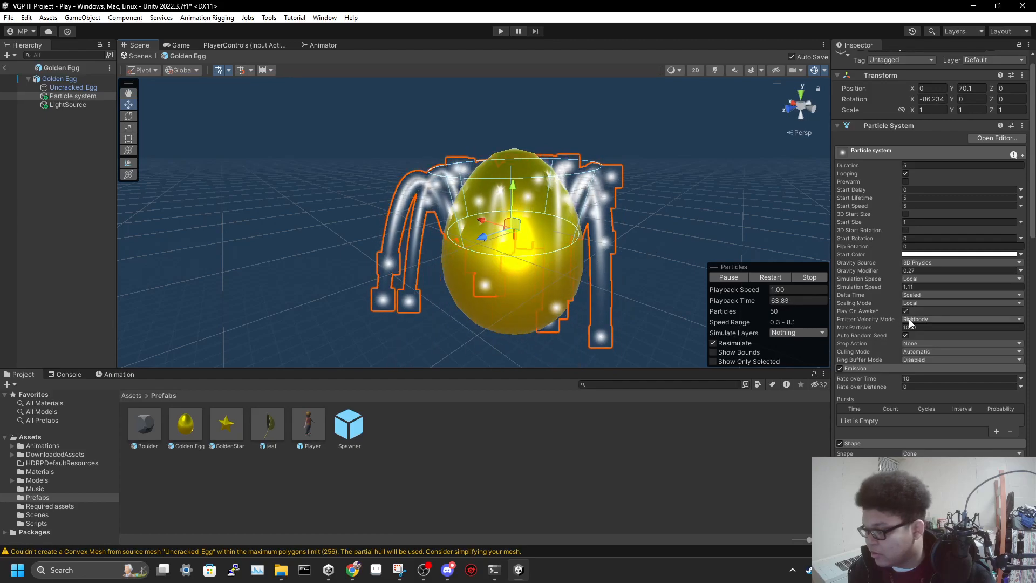
# Review the Emission and Shape settings of the egg's particle system
pyautogui.scroll(-4, 901, 327)
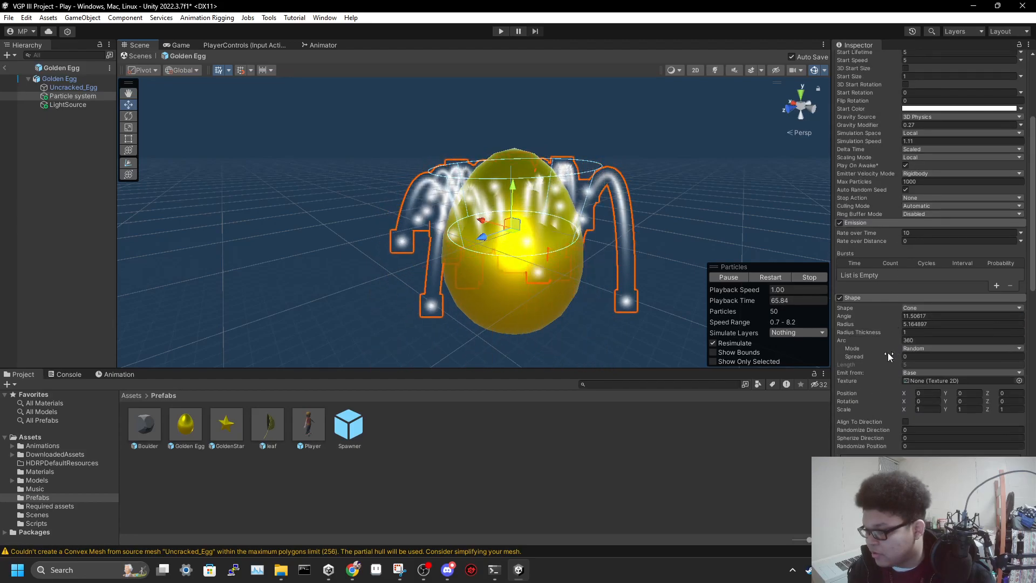
pyautogui.scroll(-1, 893, 348)
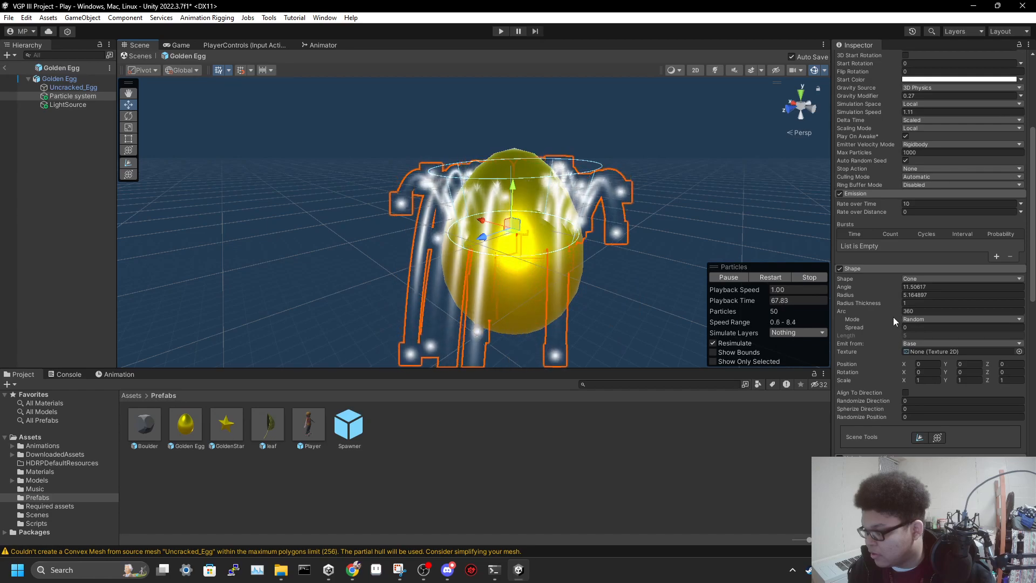
pyautogui.scroll(-1, 893, 316)
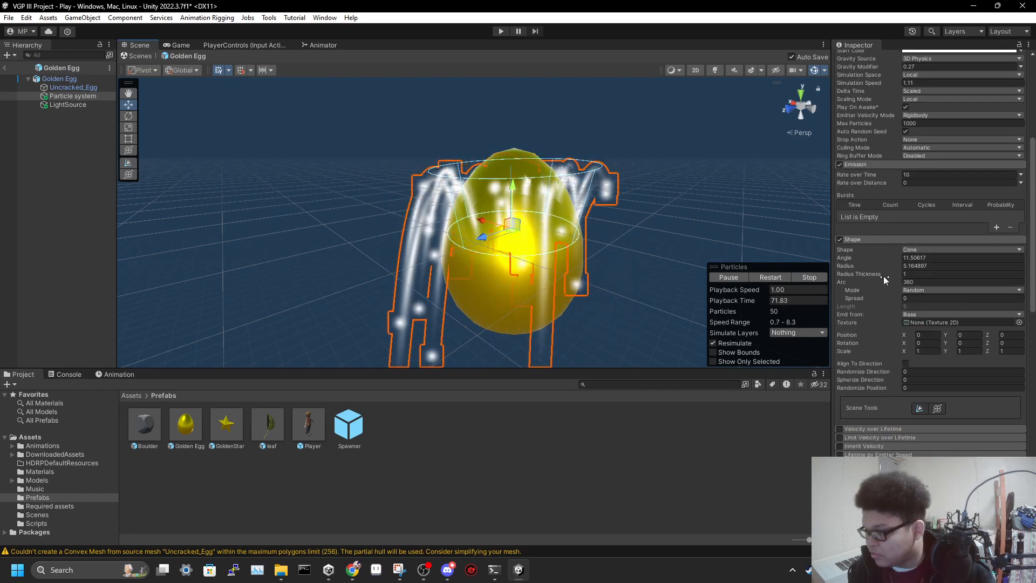
pyautogui.scroll(-2, 921, 274)
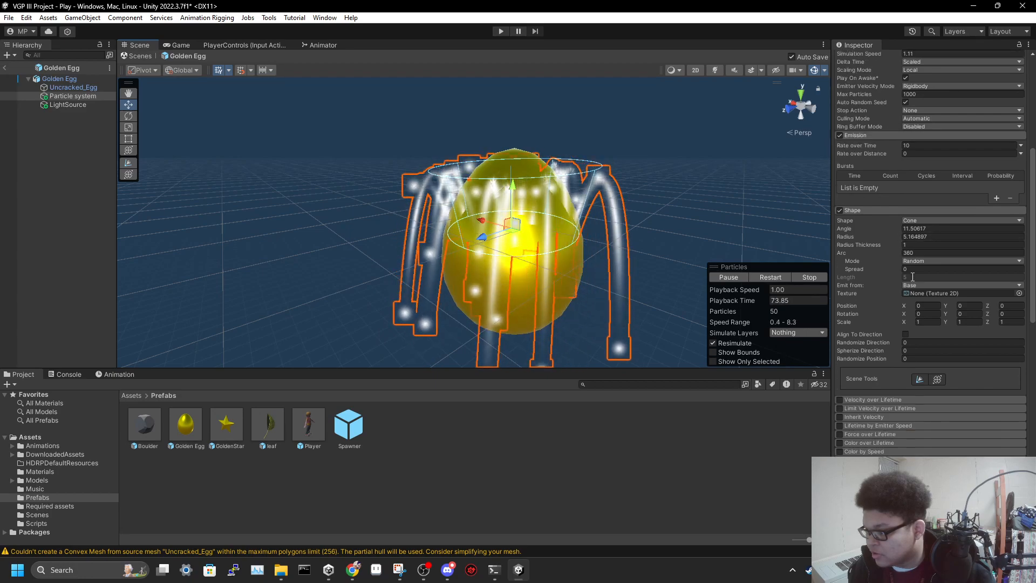
# Check which lights are available for the Lights module's Light reference without assigning one
pyautogui.scroll(-3, 875, 270)
pyautogui.scroll(-6, 879, 270)
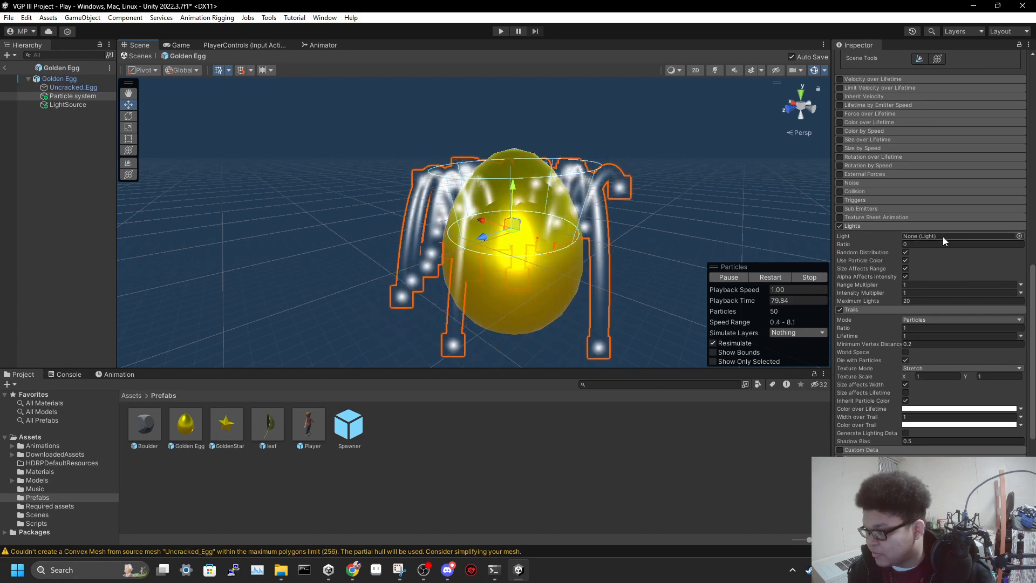
pyautogui.click(1020, 236)
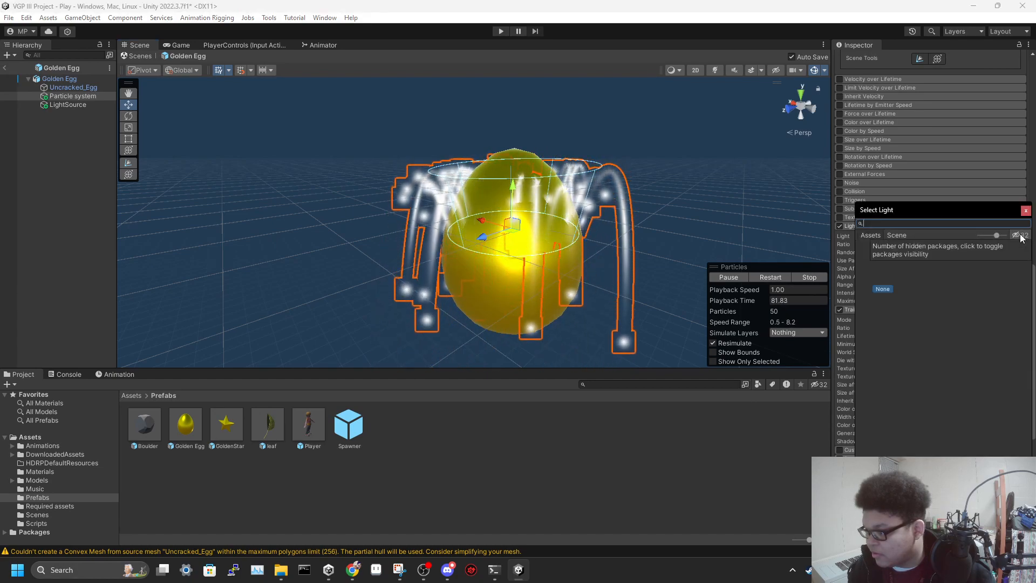
pyautogui.click(1025, 211)
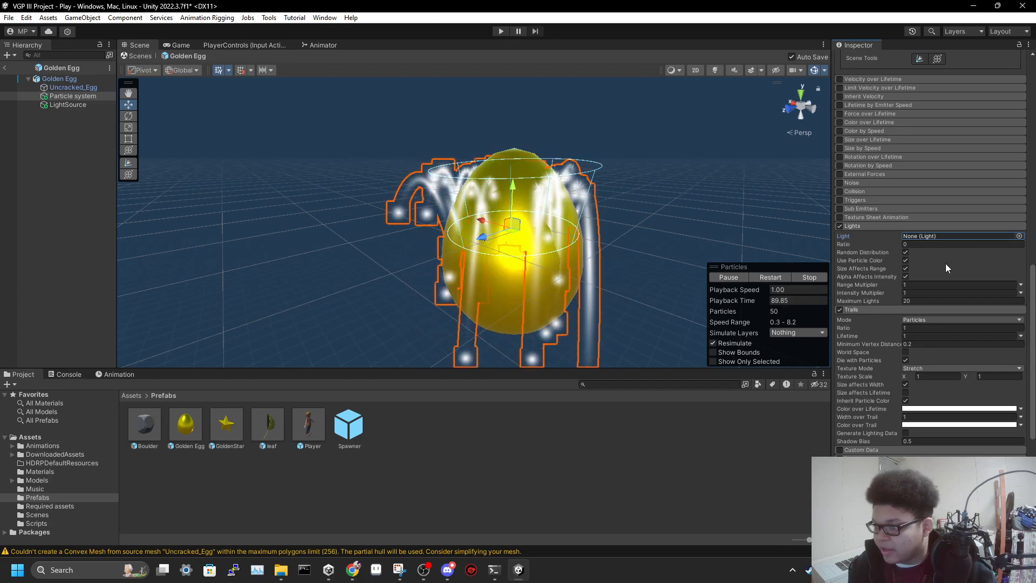
# Review the Trails and Renderer settings, including the particle and trail materials
pyautogui.scroll(-3, 935, 268)
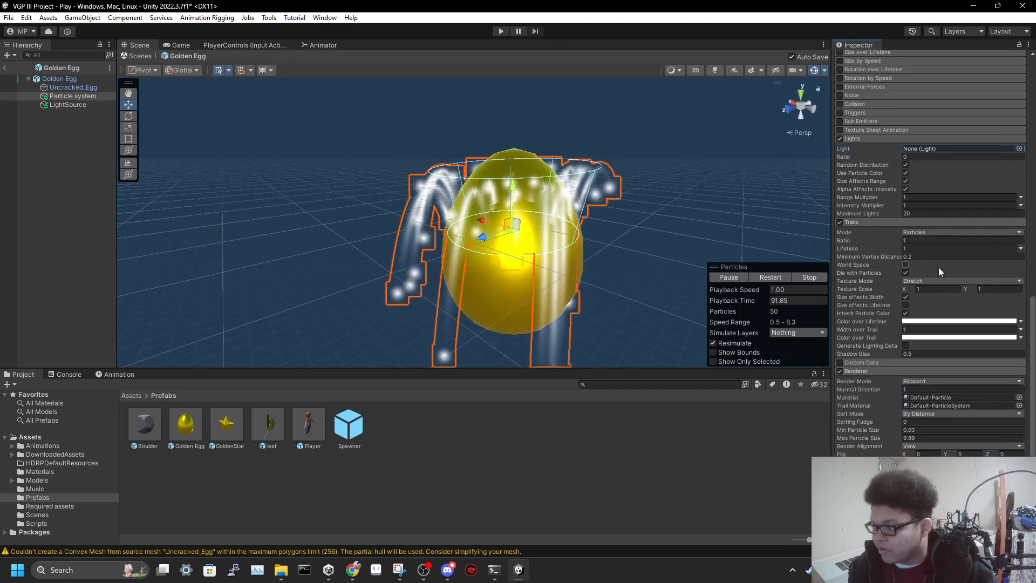
pyautogui.scroll(-1, 938, 267)
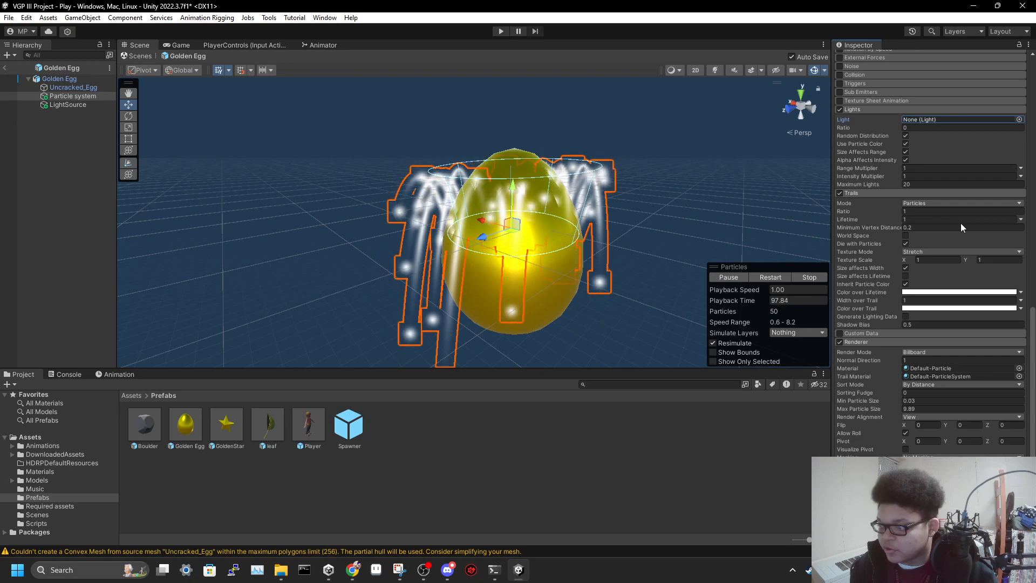
pyautogui.scroll(-4, 945, 227)
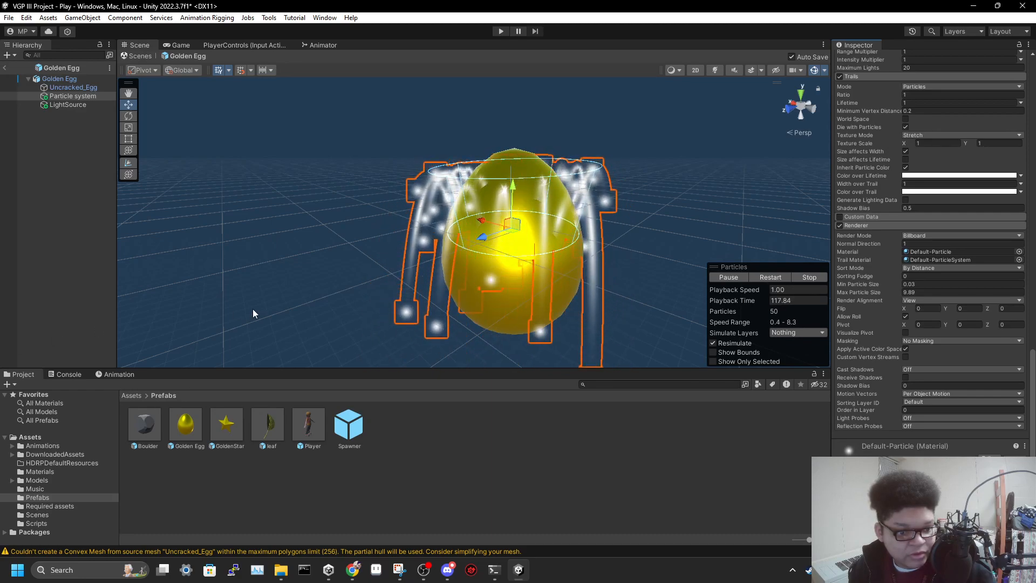
# Review the Golden Egg prefab's LightSource settings and examine the light's range around the egg
pyautogui.keyDown('alt'); pyautogui.moveTo(325, 266); pyautogui.dragTo(487, 287); pyautogui.keyUp('alt')
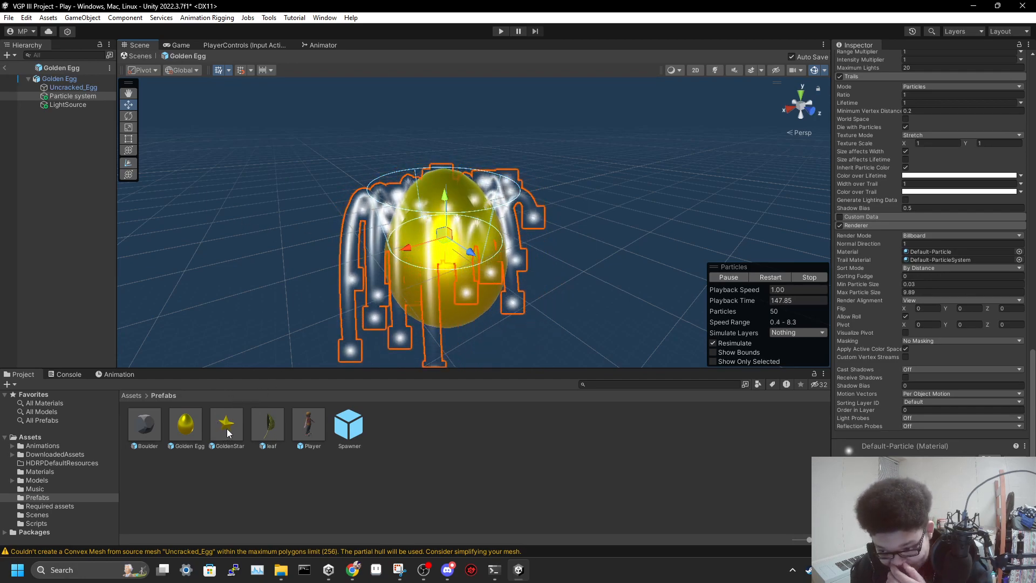
pyautogui.click(76, 104)
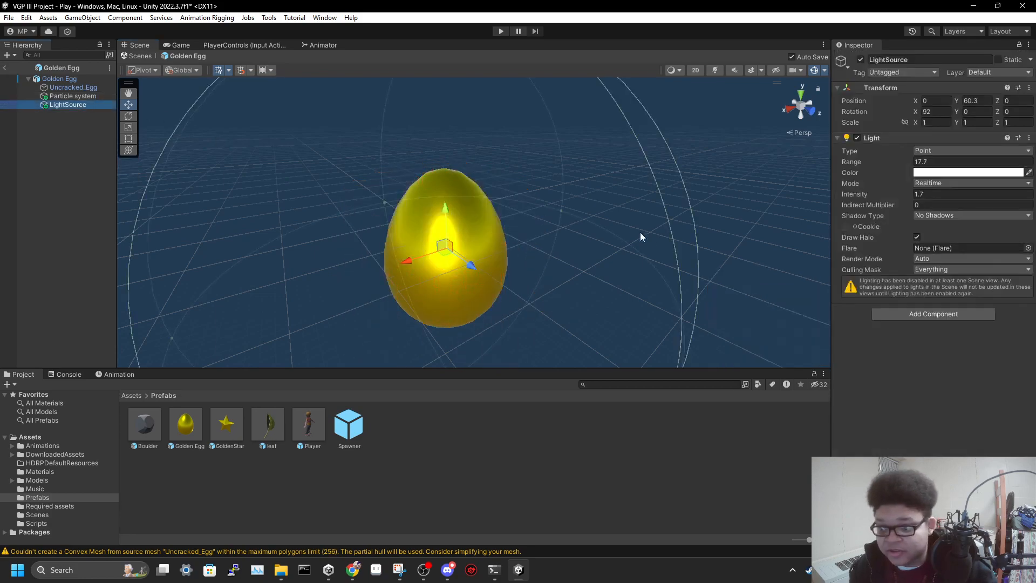
pyautogui.moveTo(598, 244)
pyautogui.mouseDown(button='right')
pyautogui.moveTo(569, 240)
pyautogui.moveTo(634, 239)
pyautogui.moveTo(588, 234)
pyautogui.mouseUp(button='right')
pyautogui.press('s')
pyautogui.press('w')
pyautogui.press('a')
pyautogui.press('s')
pyautogui.press('d')
pyautogui.press('w')
# Open the GoldenStar prefab and review its LightSource settings and range around the star
pyautogui.doubleClick(234, 426)
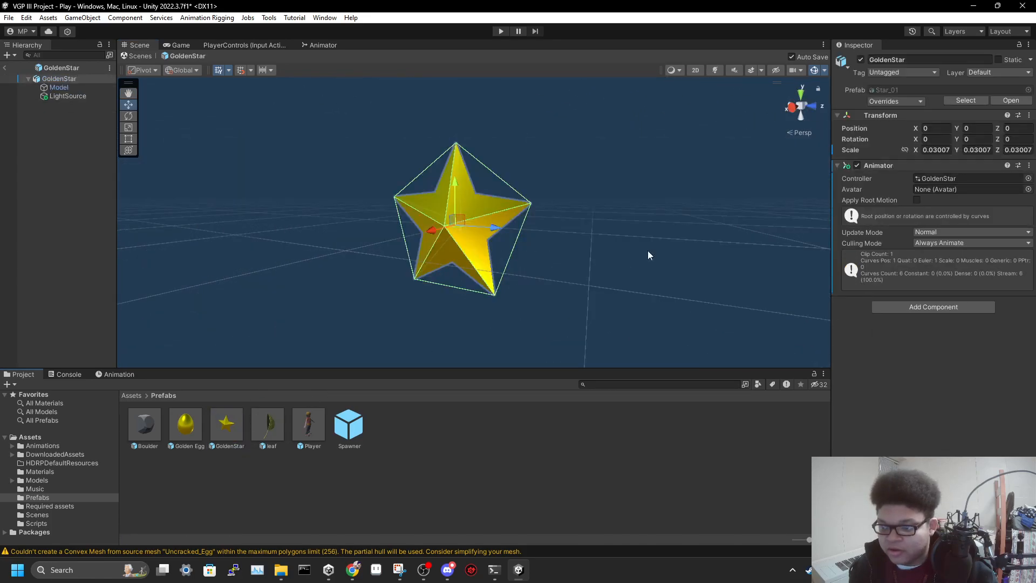
pyautogui.click(77, 99)
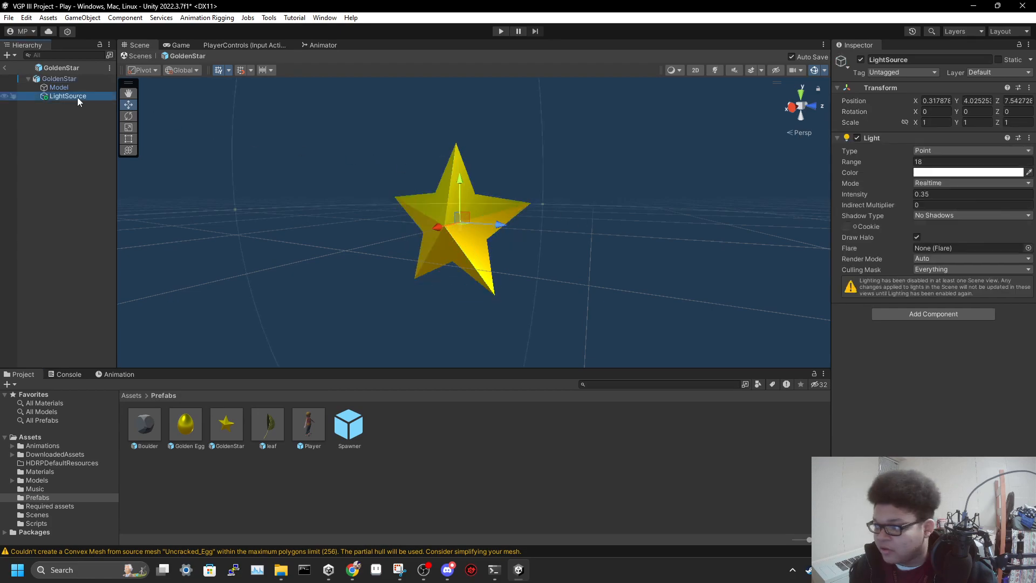
pyautogui.press('s')
pyautogui.moveTo(683, 229); pyautogui.dragTo(600, 253, button='right')
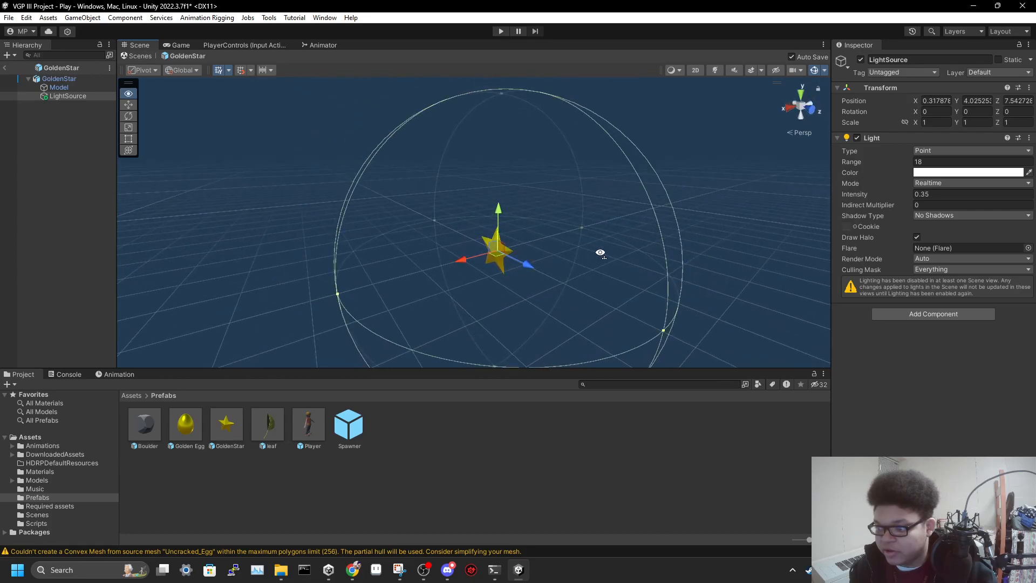
# In the Player prefab, change the type of the LightSource under the third-person camera to Spot
pyautogui.doubleClick(311, 427)
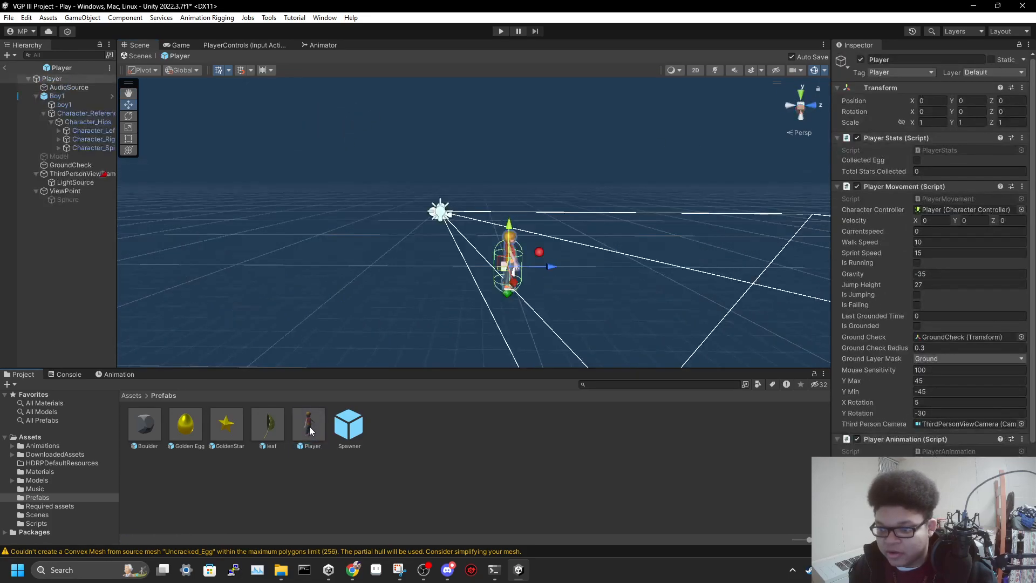
pyautogui.click(75, 183)
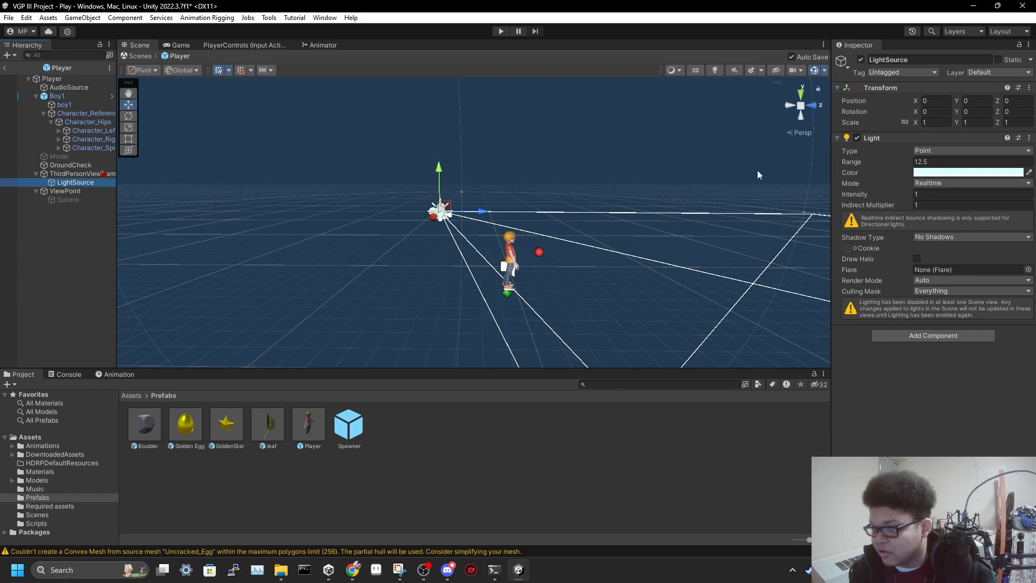
pyautogui.click(945, 151)
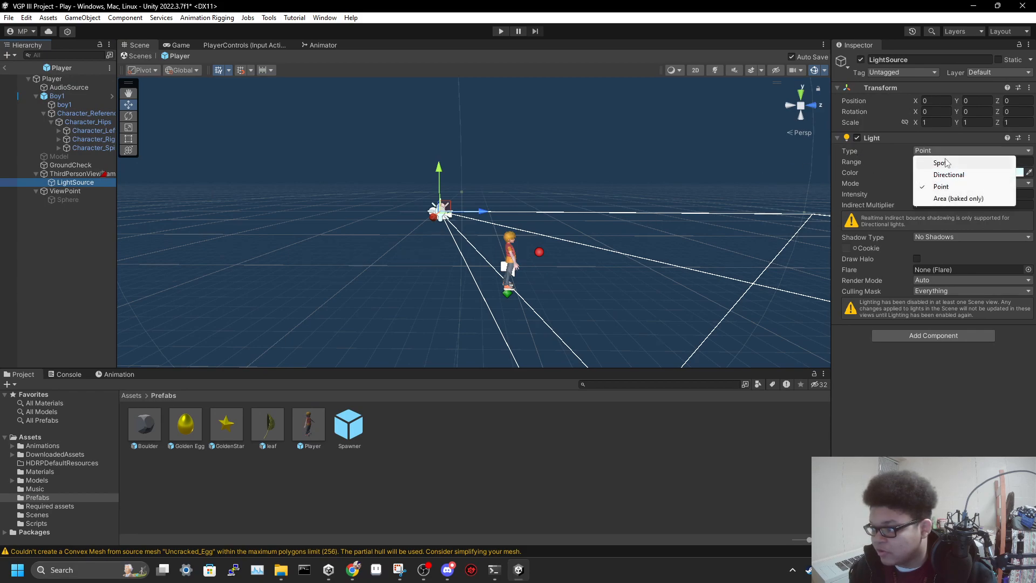
pyautogui.click(945, 161)
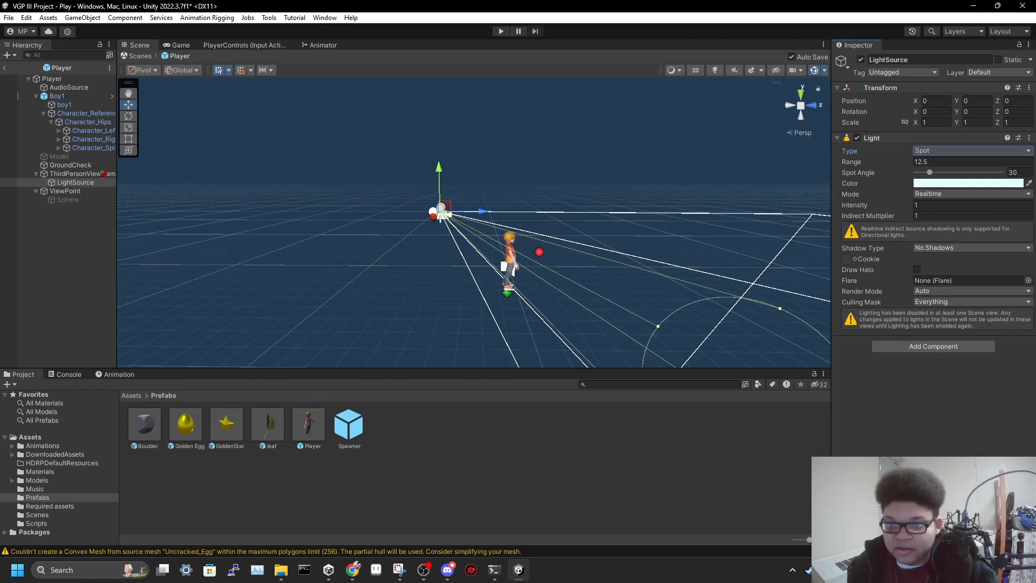
# Return to the Play scene and review the light settings of the Sun object in the Enviornment group
pyautogui.click(5, 68)
pyautogui.moveTo(433, 244); pyautogui.dragTo(683, 318, button='right')
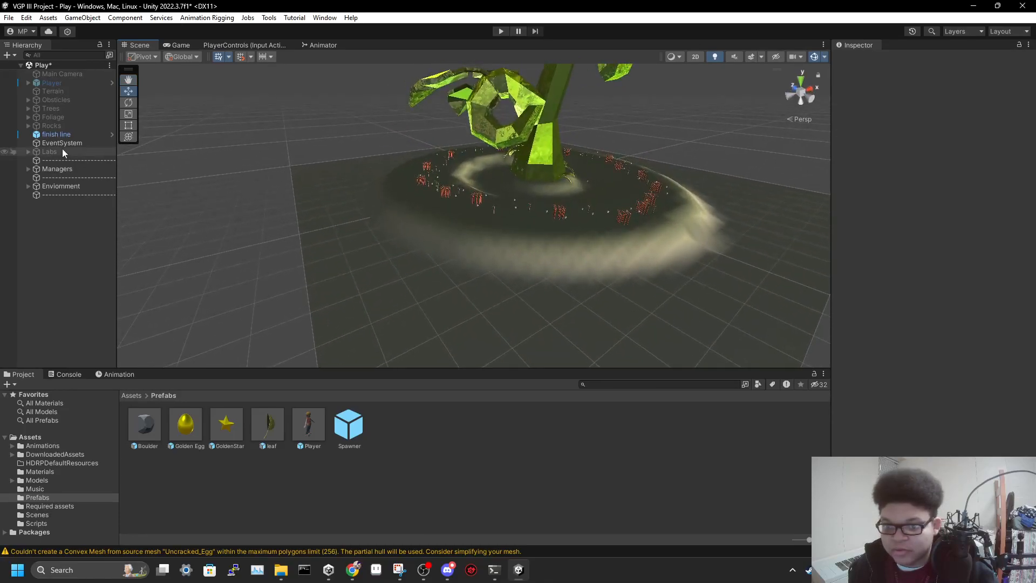
pyautogui.click(28, 185)
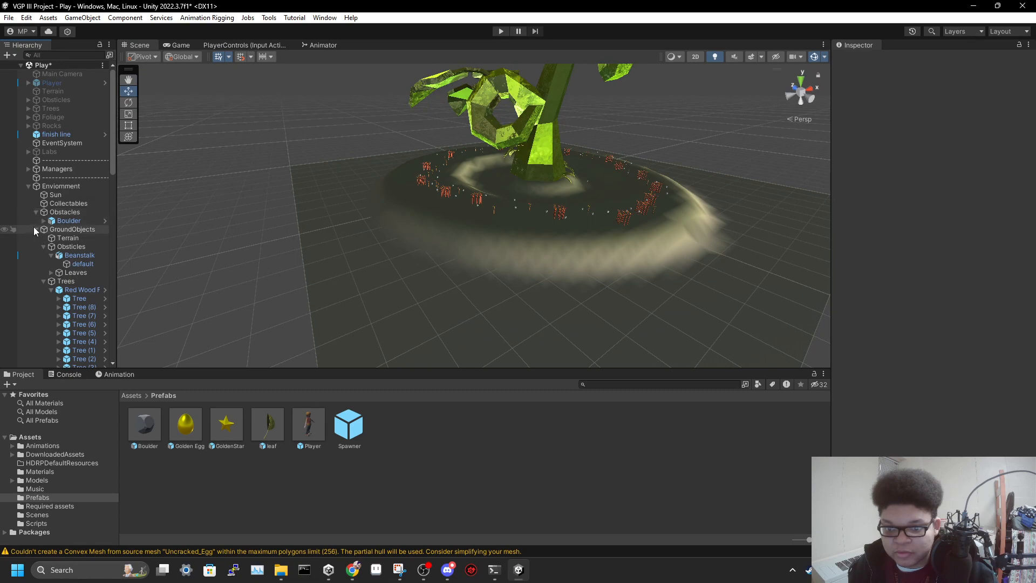
pyautogui.click(36, 230)
pyautogui.click(54, 195)
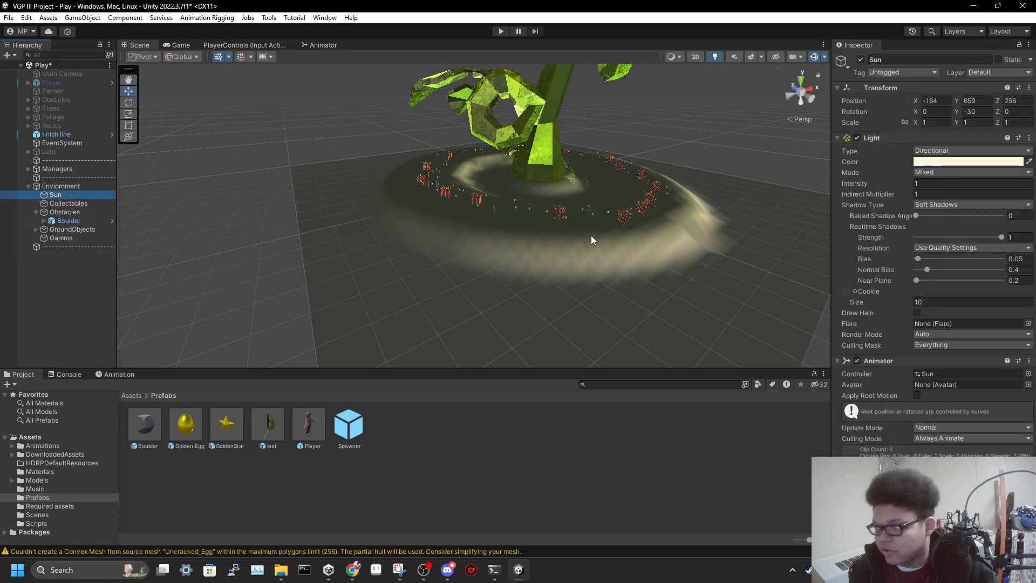
pyautogui.moveTo(729, 232); pyautogui.dragTo(747, 180, button='right')
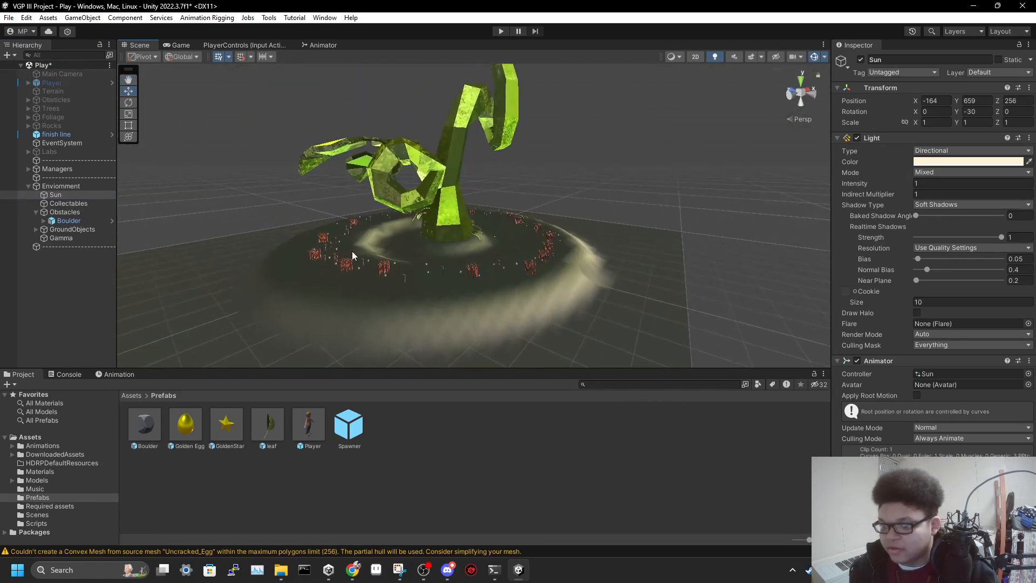
# Focus on the Sun object and examine how its directional light falls on the beanstalk and its leaves
pyautogui.doubleClick(62, 196)
pyautogui.moveTo(548, 282); pyautogui.dragTo(892, 322, button='right')
pyautogui.moveTo(671, 247); pyautogui.dragTo(636, 243, button='right')
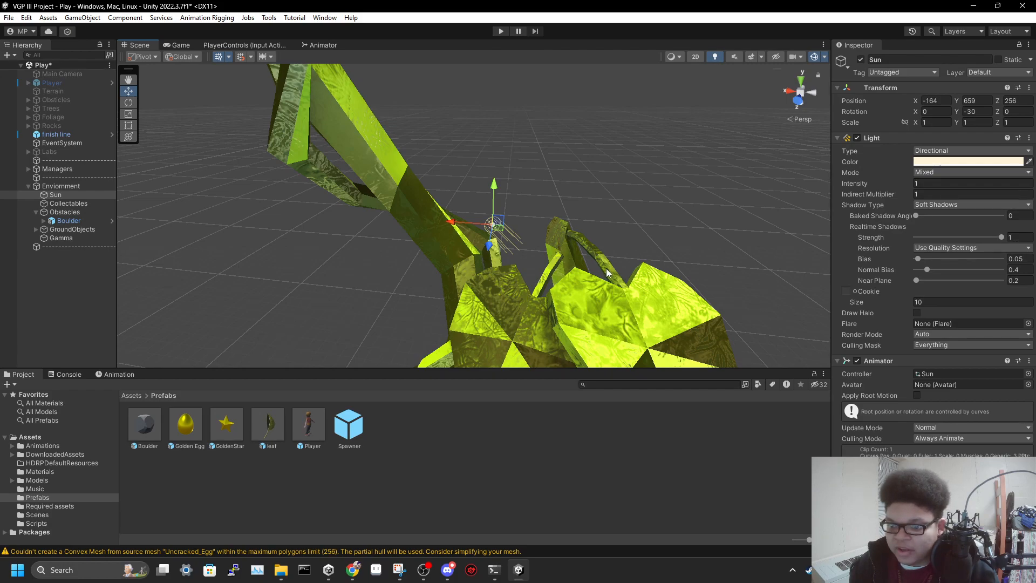
pyautogui.moveTo(611, 261); pyautogui.dragTo(618, 350, button='right')
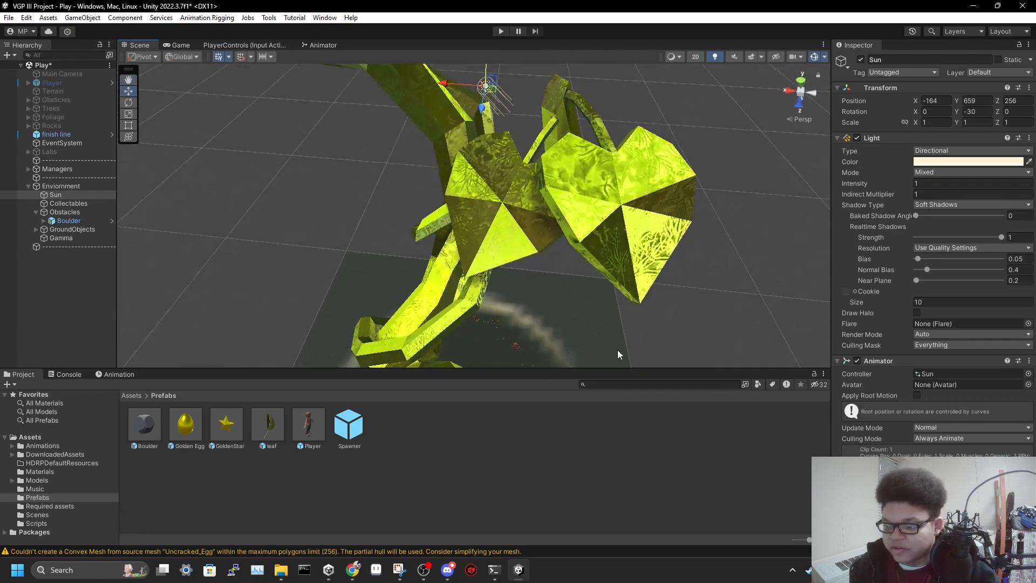
pyautogui.moveTo(564, 260); pyautogui.dragTo(518, 297, button='right')
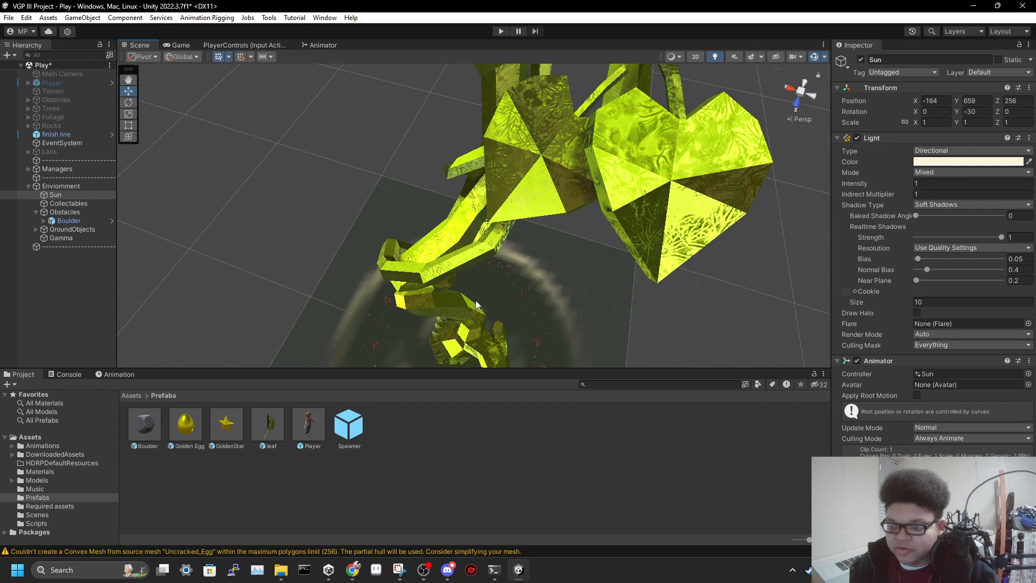
pyautogui.moveTo(530, 256); pyautogui.dragTo(526, 174, button='right')
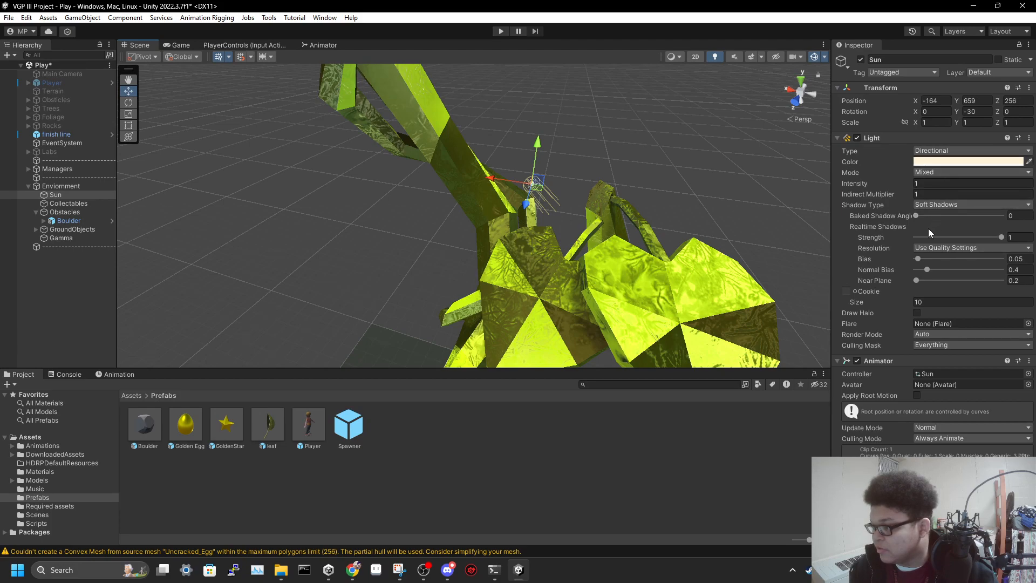
# Try the Spot type on the GoldenStar prefab's LightSource, view its cone, and return the type to Point
pyautogui.doubleClick(227, 425)
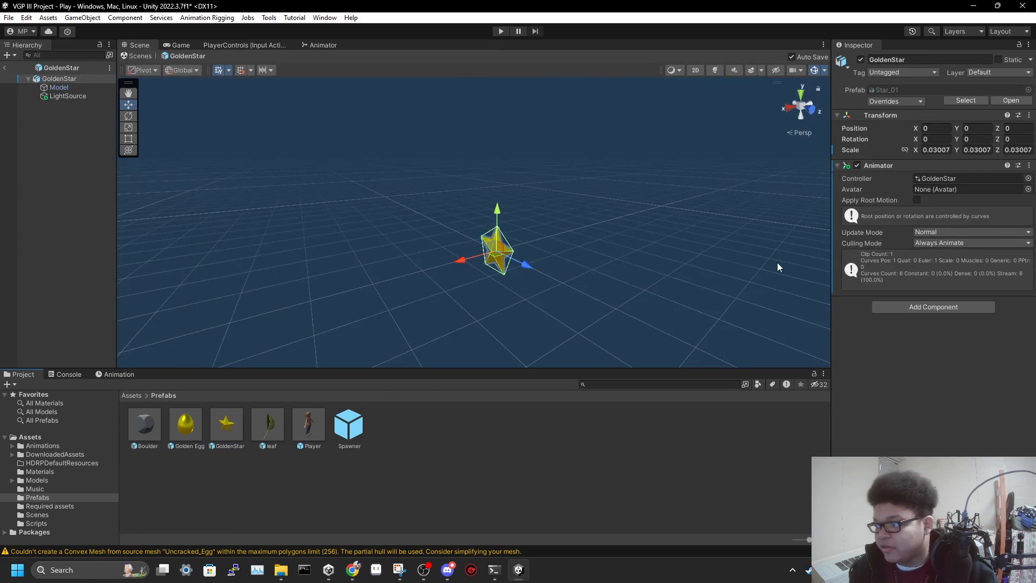
pyautogui.click(69, 97)
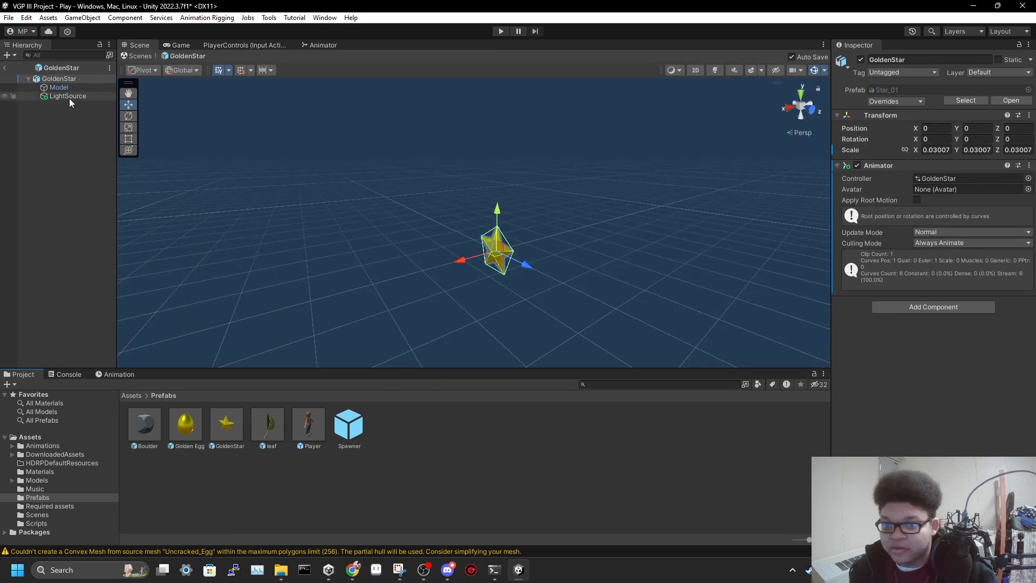
pyautogui.click(944, 150)
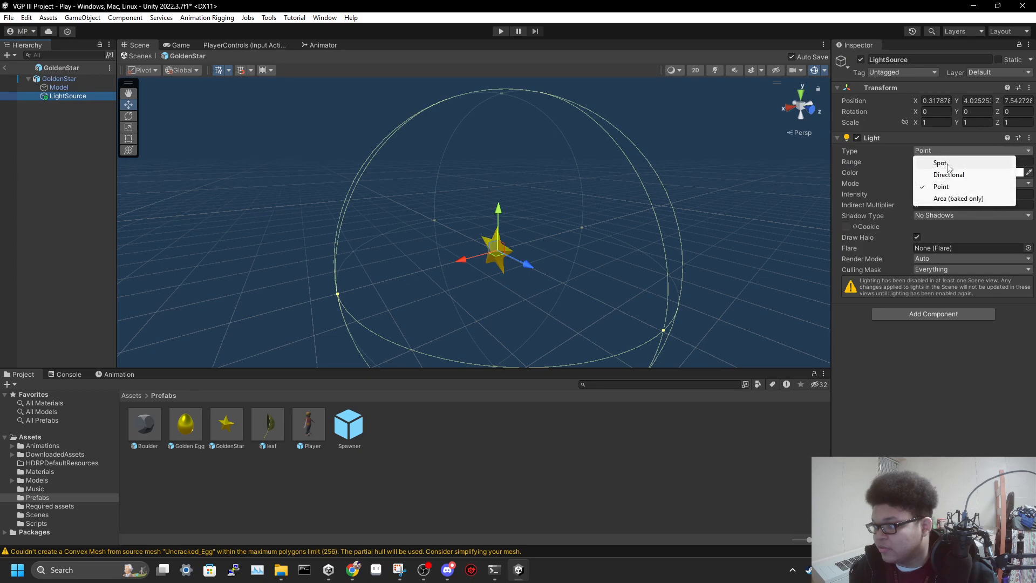
pyautogui.click(948, 165)
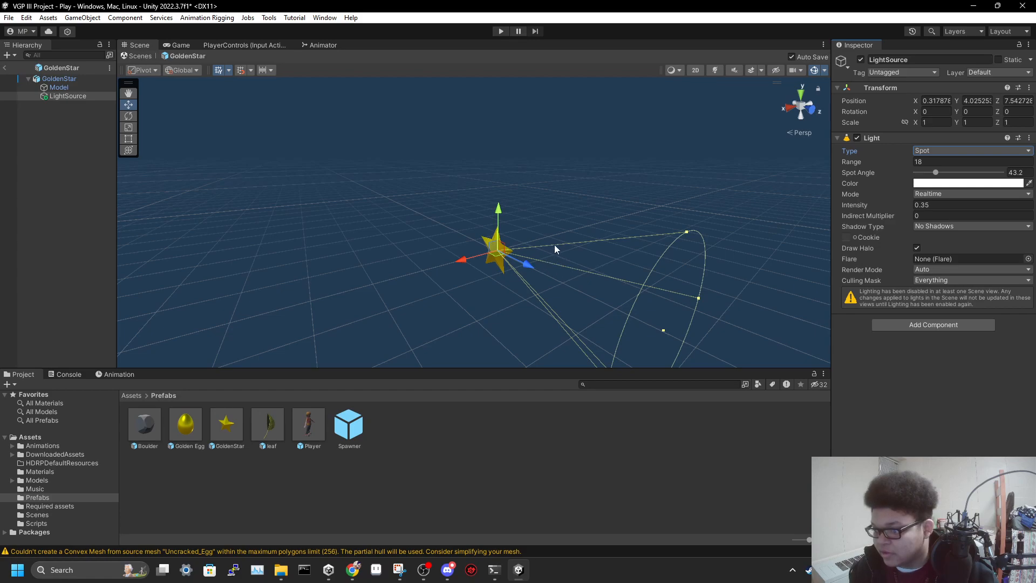
pyautogui.moveTo(666, 245); pyautogui.dragTo(697, 267, button='right')
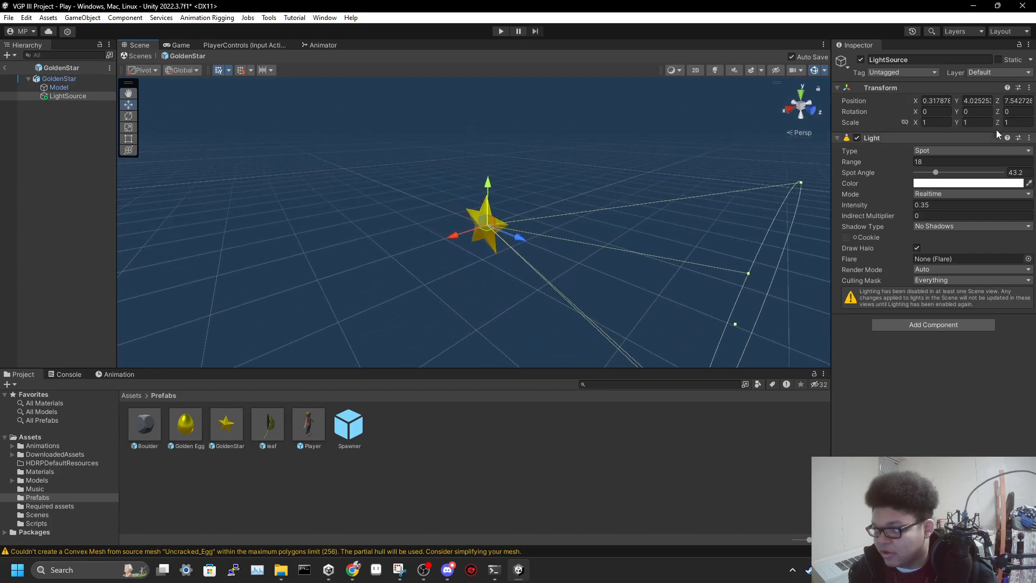
pyautogui.click(949, 150)
pyautogui.click(945, 186)
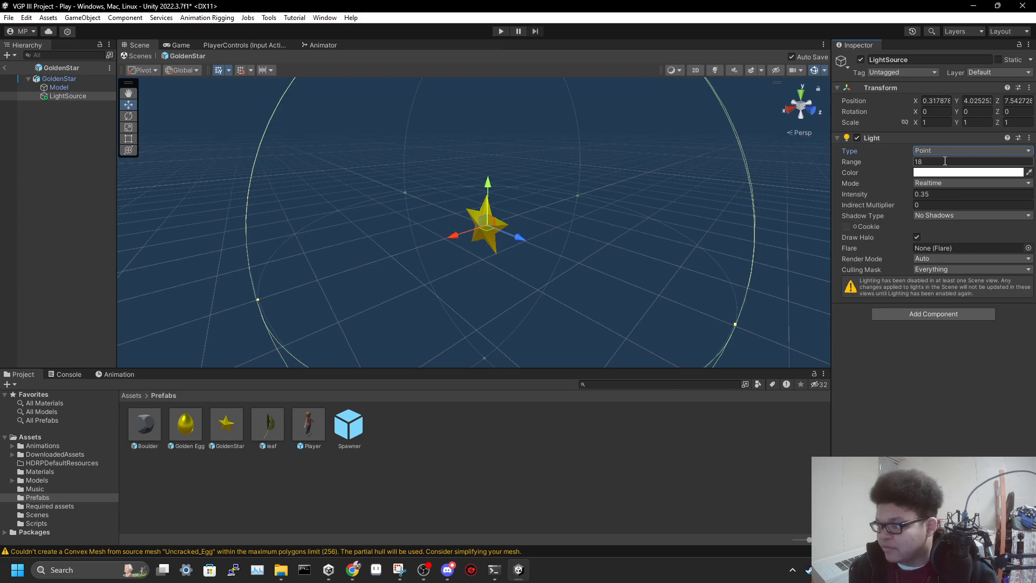
# In the Player prefab, adjust the LightSource's spot light to a range of about 3.25 and a spot angle of about 69.9
pyautogui.click(309, 427)
pyautogui.doubleClick(309, 425)
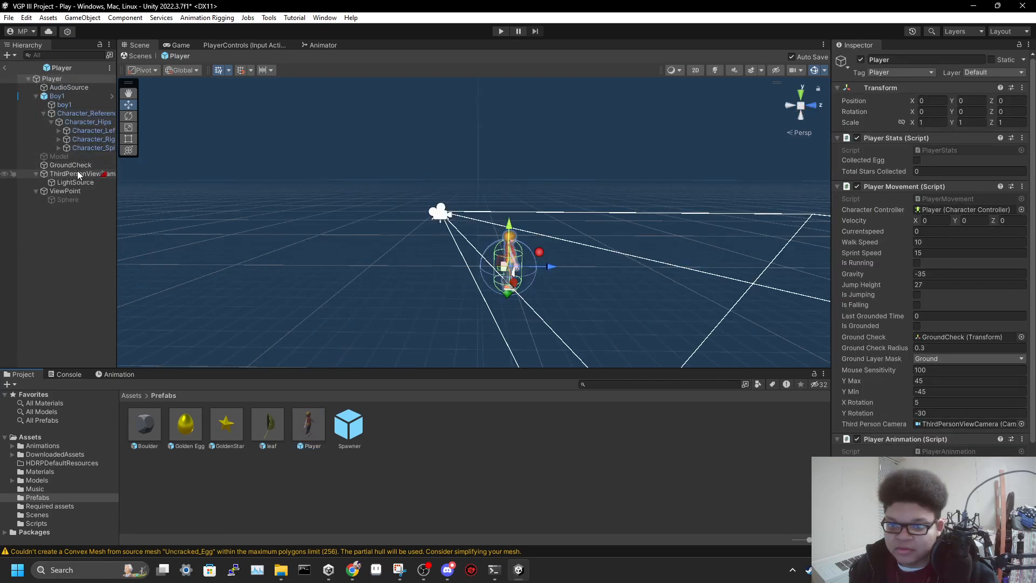
pyautogui.click(79, 185)
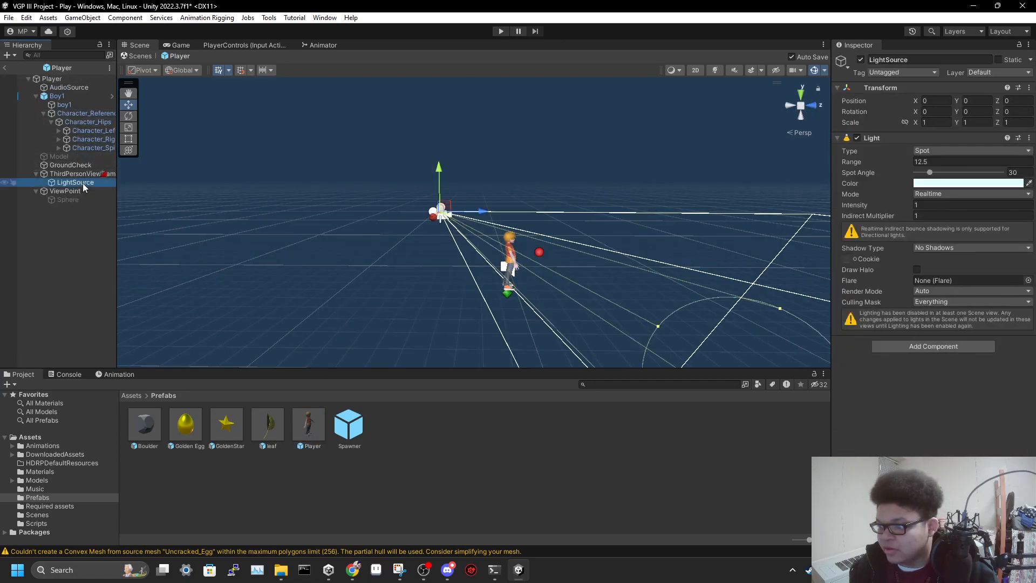
pyautogui.keyDown('alt'); pyautogui.moveTo(545, 267); pyautogui.dragTo(412, 235); pyautogui.keyUp('alt')
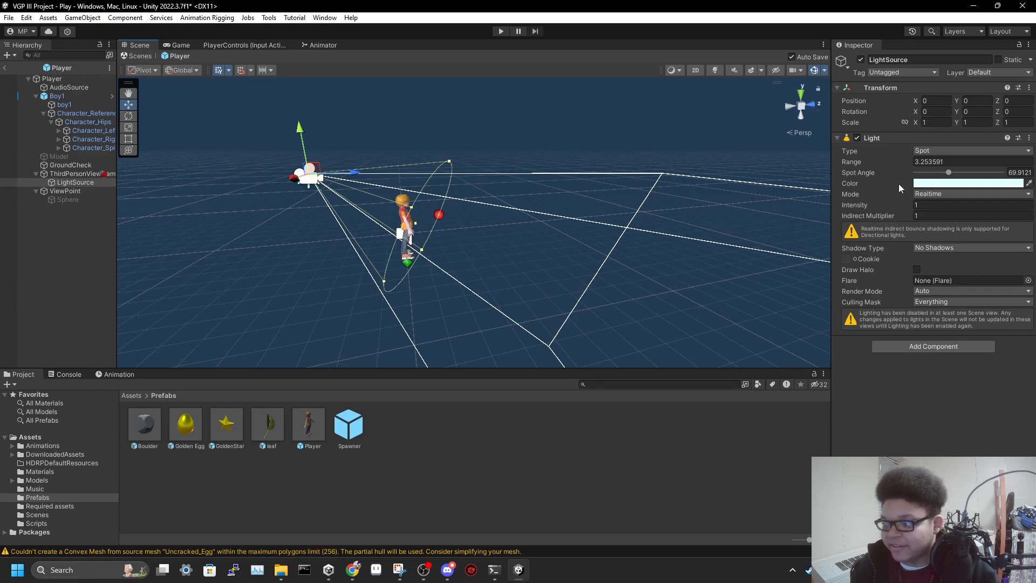
# Reopen the GoldenStar prefab and examine its LightSource's spherical point-light range from farther away
pyautogui.doubleClick(223, 427)
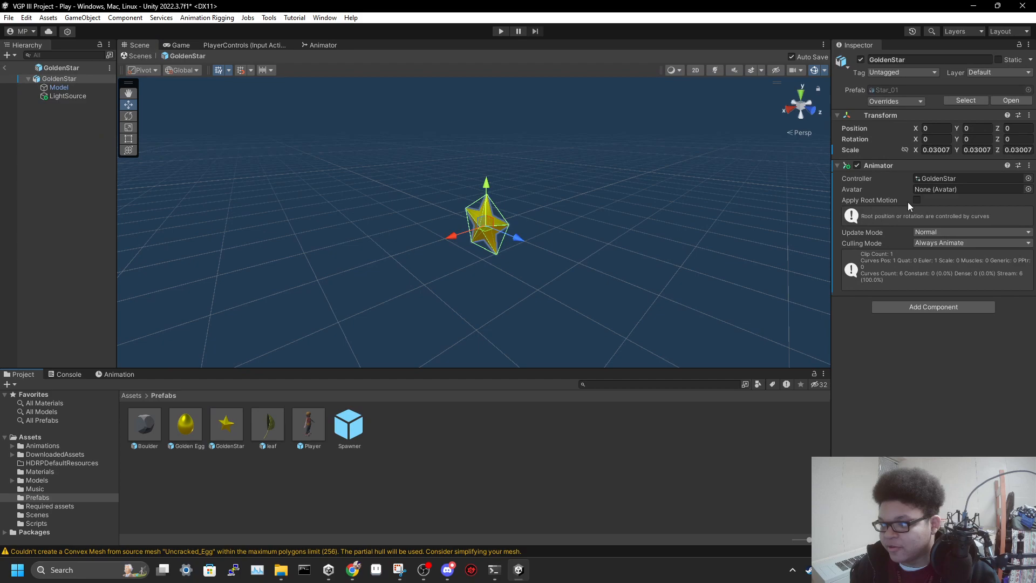
pyautogui.click(66, 96)
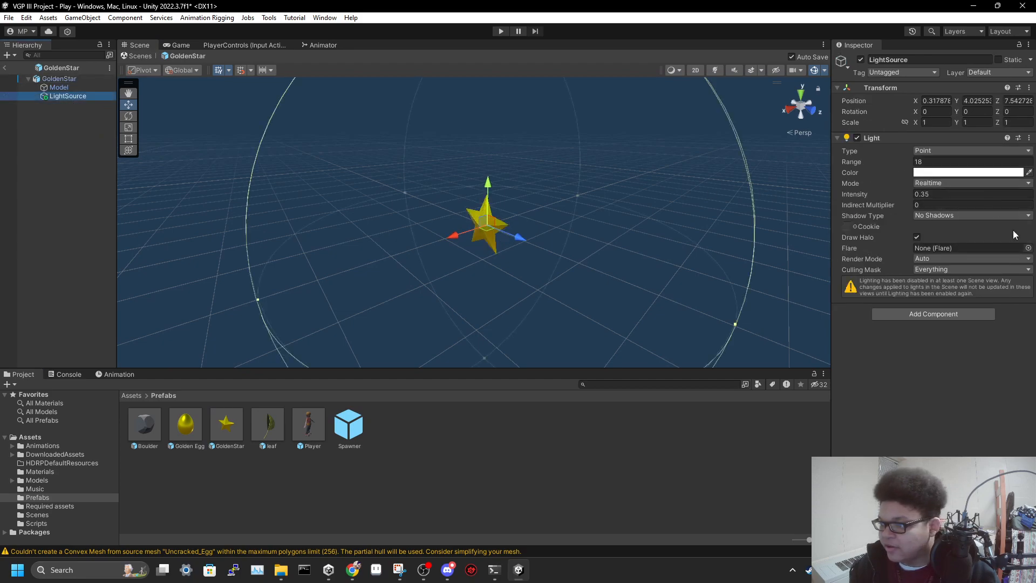
pyautogui.press('s')
pyautogui.moveTo(666, 217)
pyautogui.mouseDown(button='right')
pyautogui.moveTo(675, 215)
pyautogui.moveTo(662, 205)
pyautogui.moveTo(650, 215)
pyautogui.mouseUp(button='right')
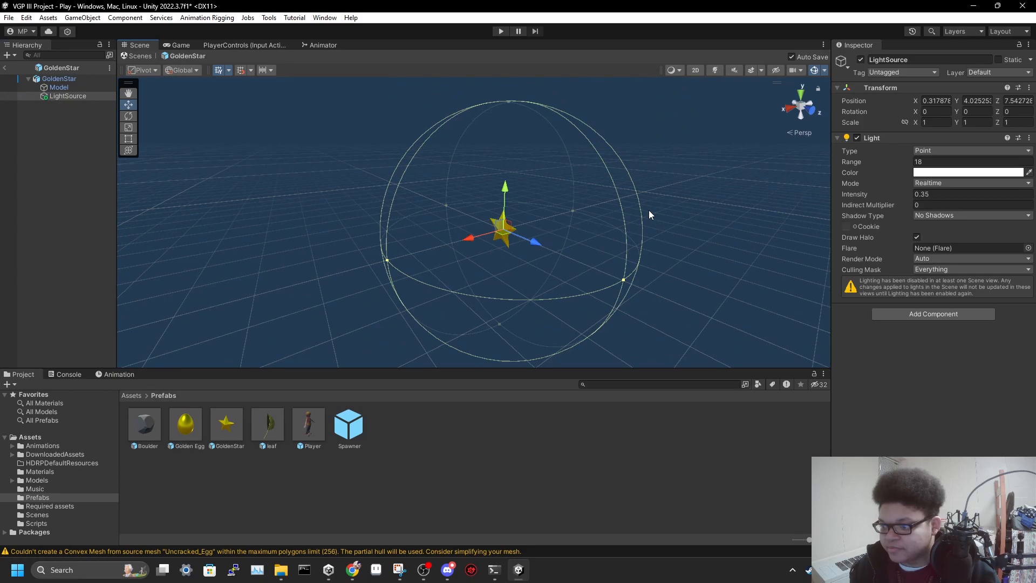
# Undo the last two selection changes in the GoldenStar prefab and redo them
pyautogui.hotkey('ctrl', 'z')
pyautogui.hotkey('ctrl', 'z')
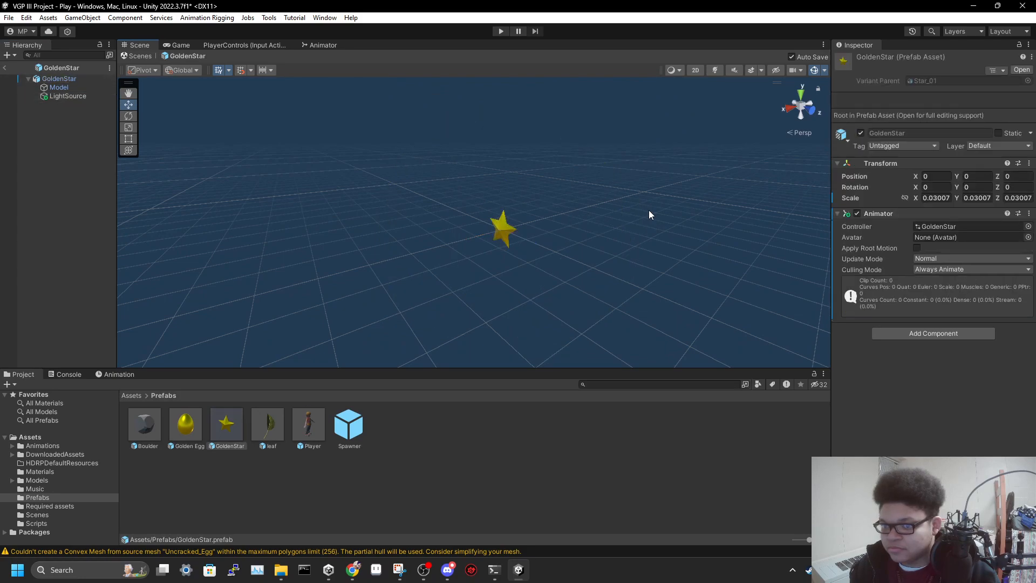
pyautogui.hotkey('ctrl', 'y')
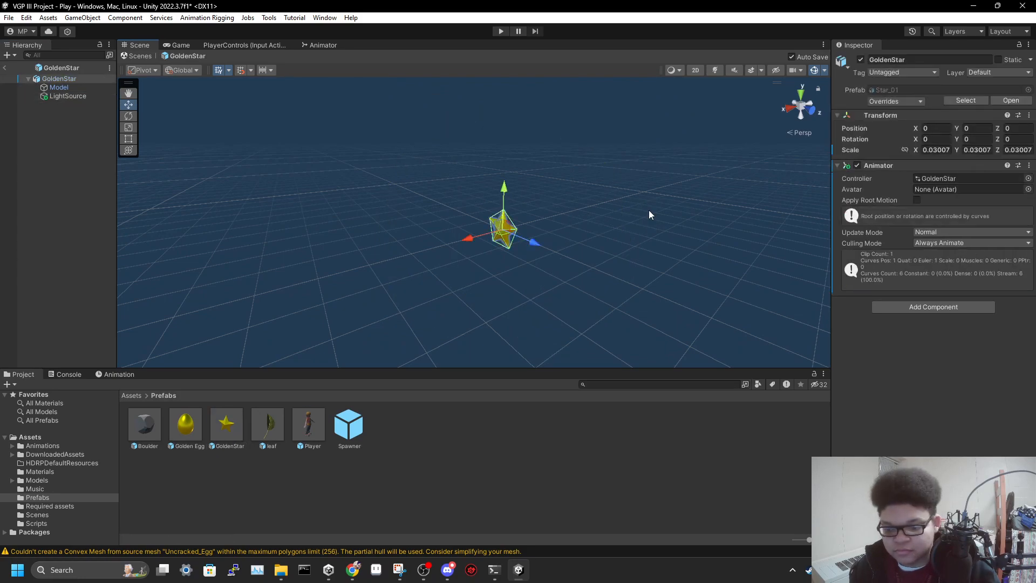
pyautogui.hotkey('ctrl', 'y')
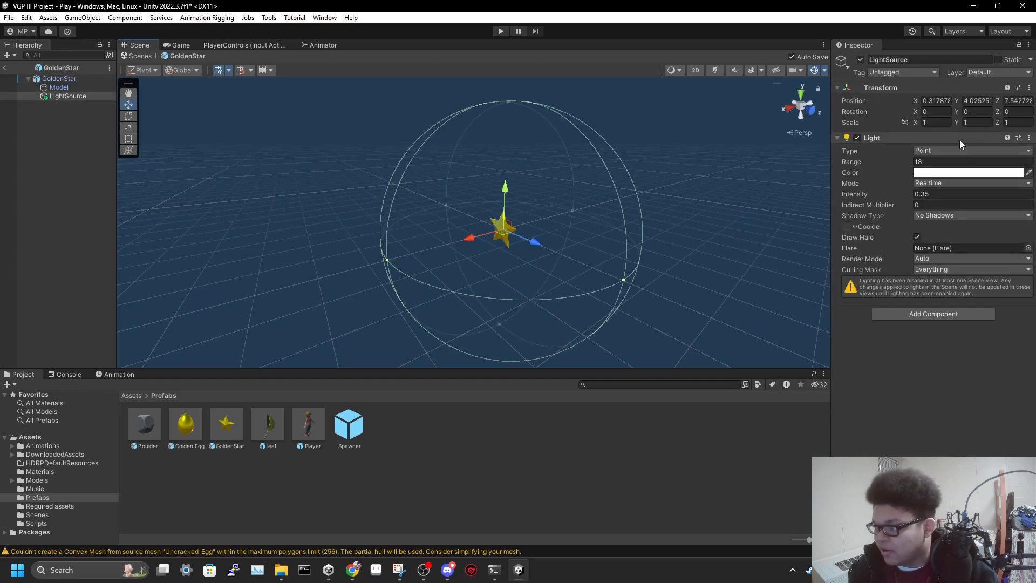
# Reopen the Golden Egg prefab and compare its LightSource's point-light settings and range around the egg
pyautogui.doubleClick(187, 424)
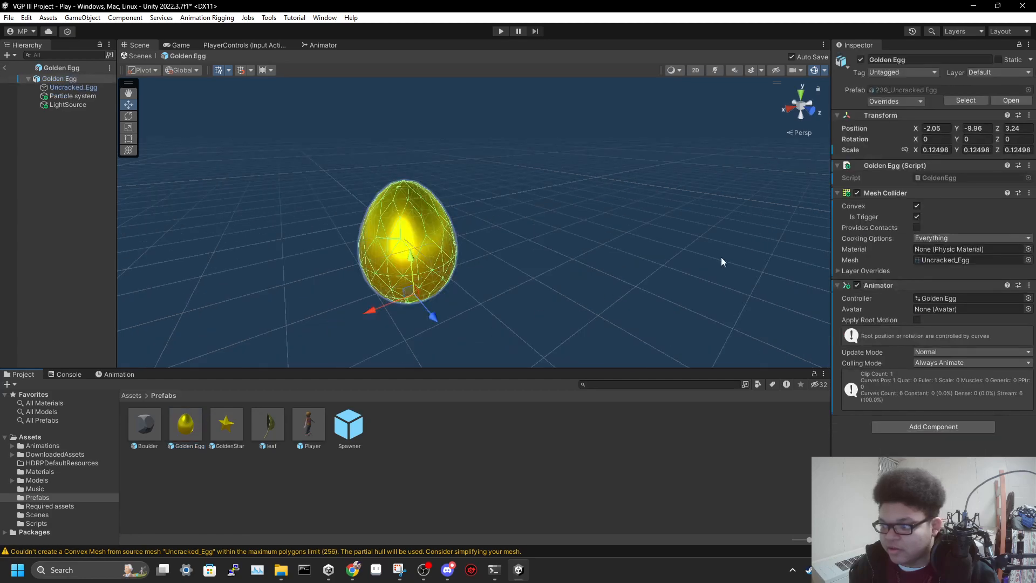
pyautogui.click(67, 104)
pyautogui.keyDown('alt'); pyautogui.moveTo(551, 185); pyautogui.dragTo(651, 201); pyautogui.keyUp('alt')
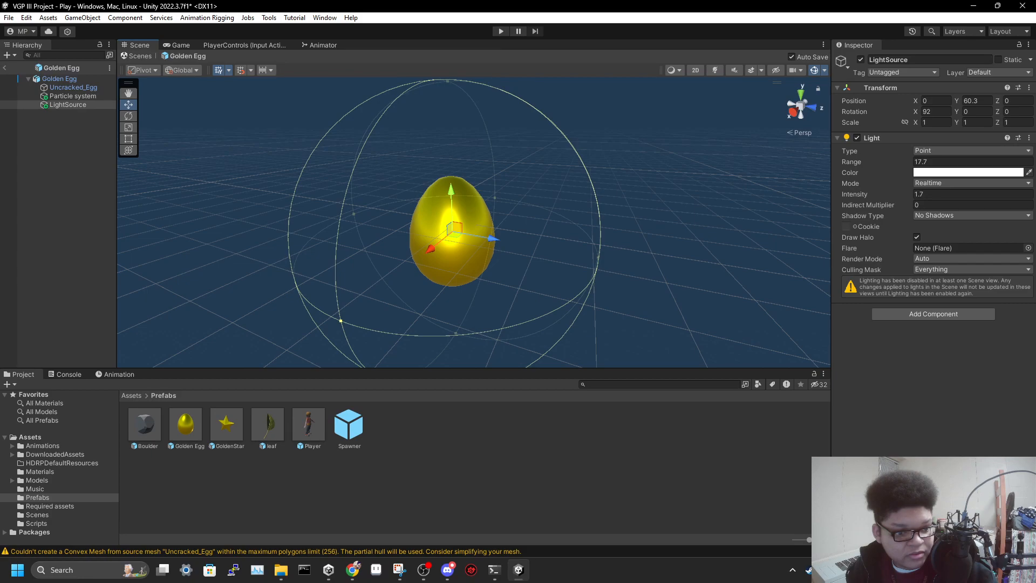
# Reopen the Player prefab and select the LightSource under its third-person camera
pyautogui.click(310, 421)
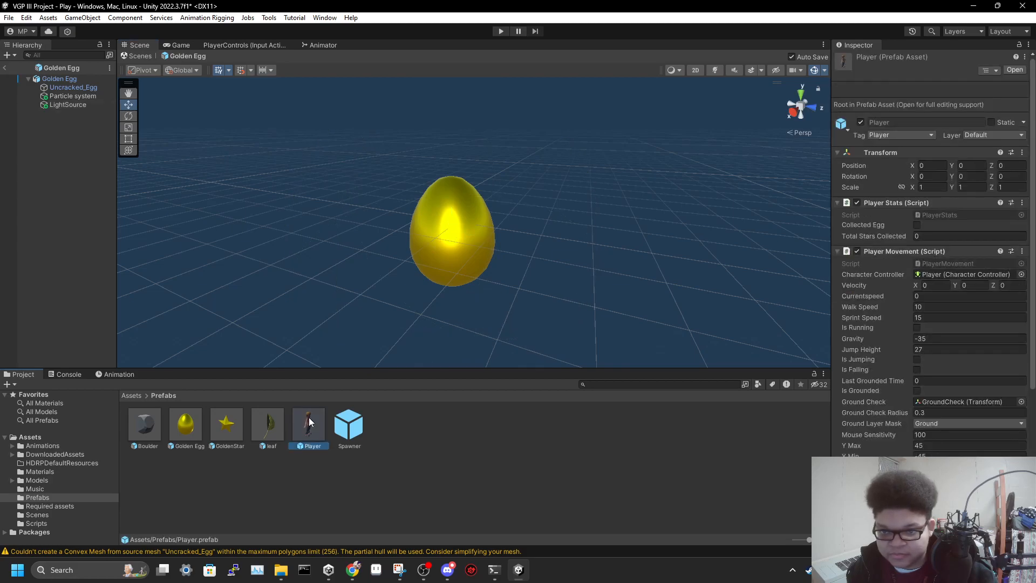
pyautogui.doubleClick(309, 422)
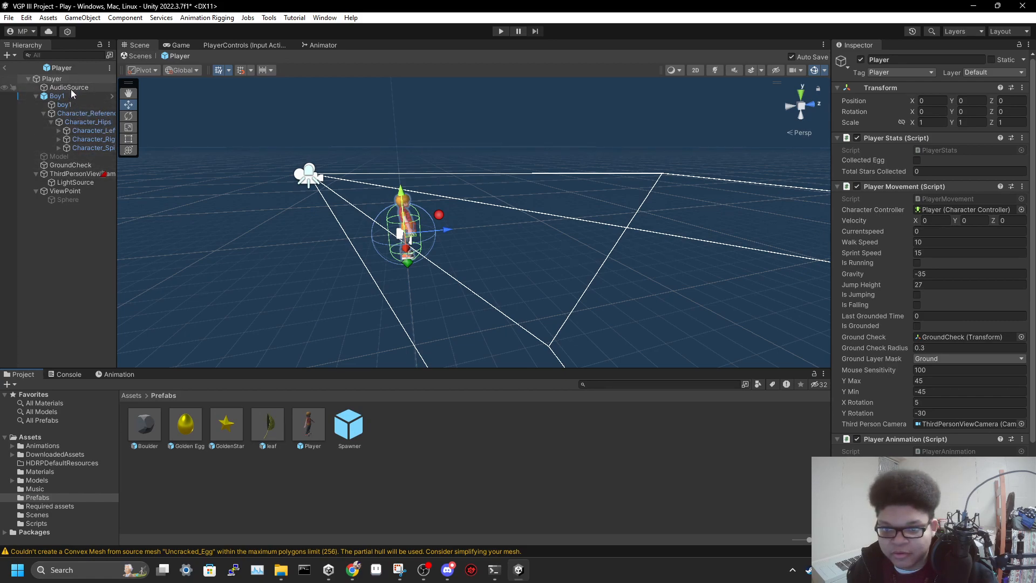
pyautogui.click(69, 191)
pyautogui.click(75, 185)
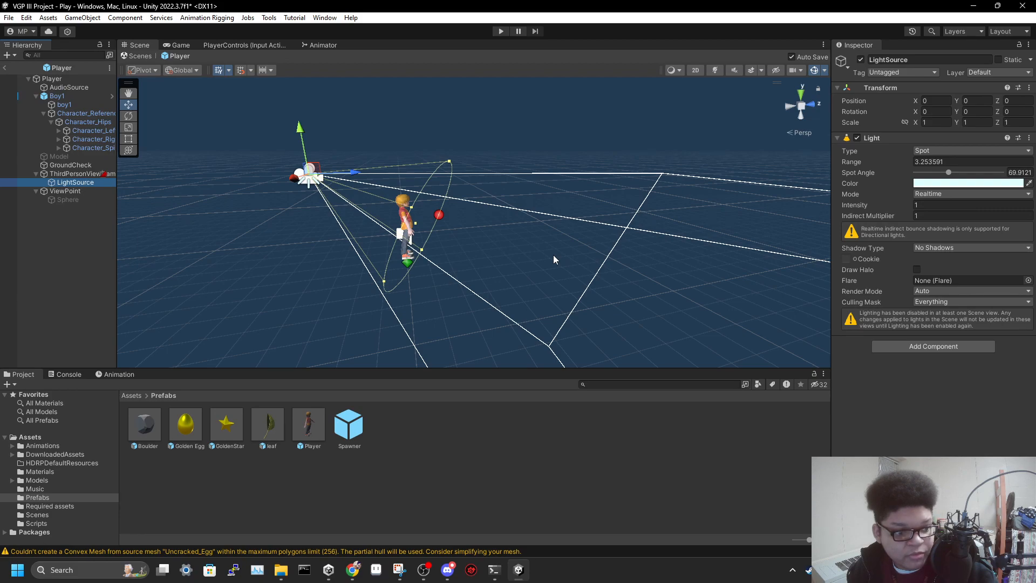
pyautogui.moveTo(613, 260); pyautogui.dragTo(591, 264, button='right')
pyautogui.press('w')
# Try Hard Shadows, Soft Shadows and No Shadows as the shadow type of the Player prefab's LightSource
pyautogui.click(949, 249)
pyautogui.click(949, 271)
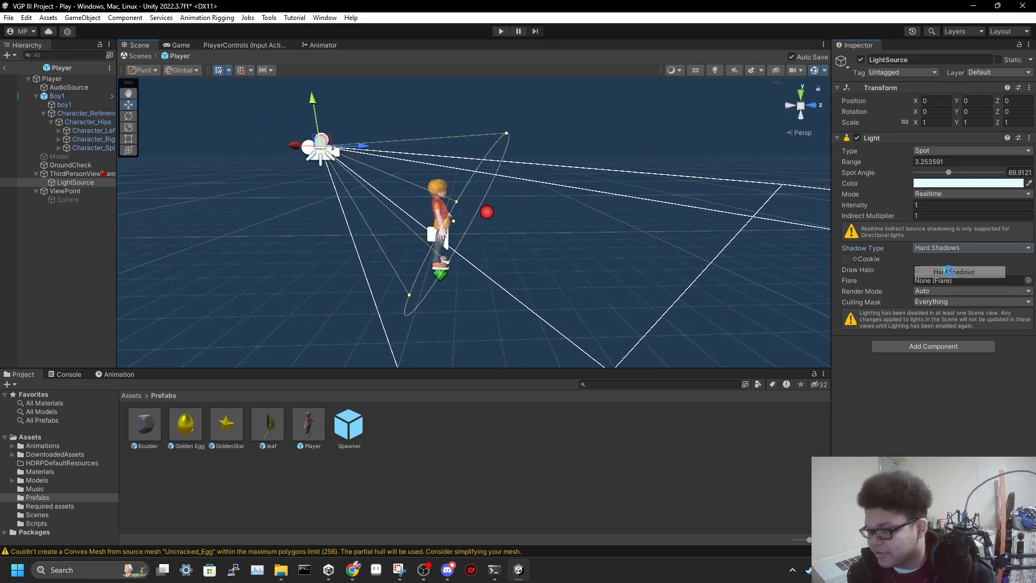
pyautogui.click(948, 248)
pyautogui.click(949, 284)
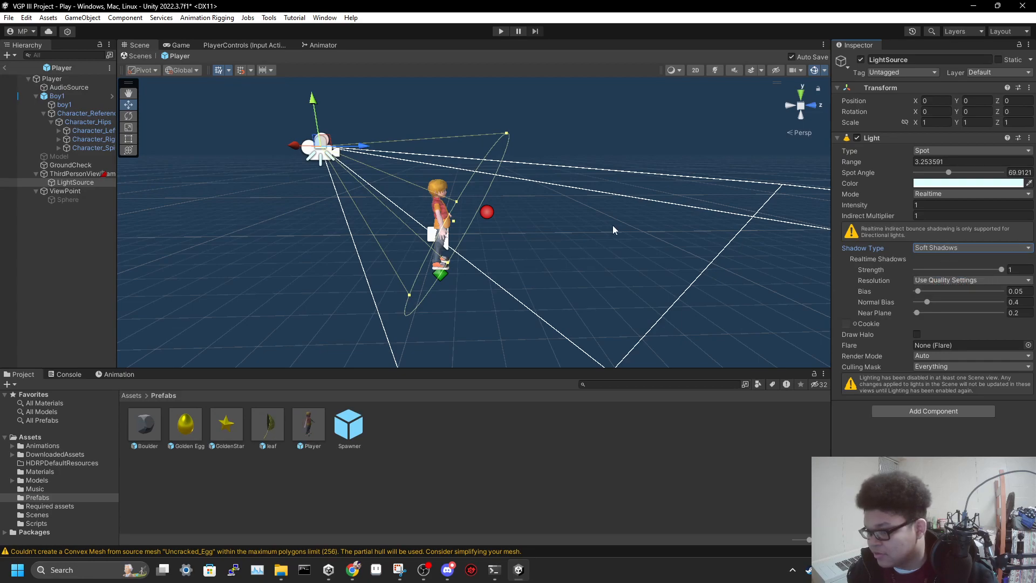
pyautogui.click(935, 246)
pyautogui.click(945, 259)
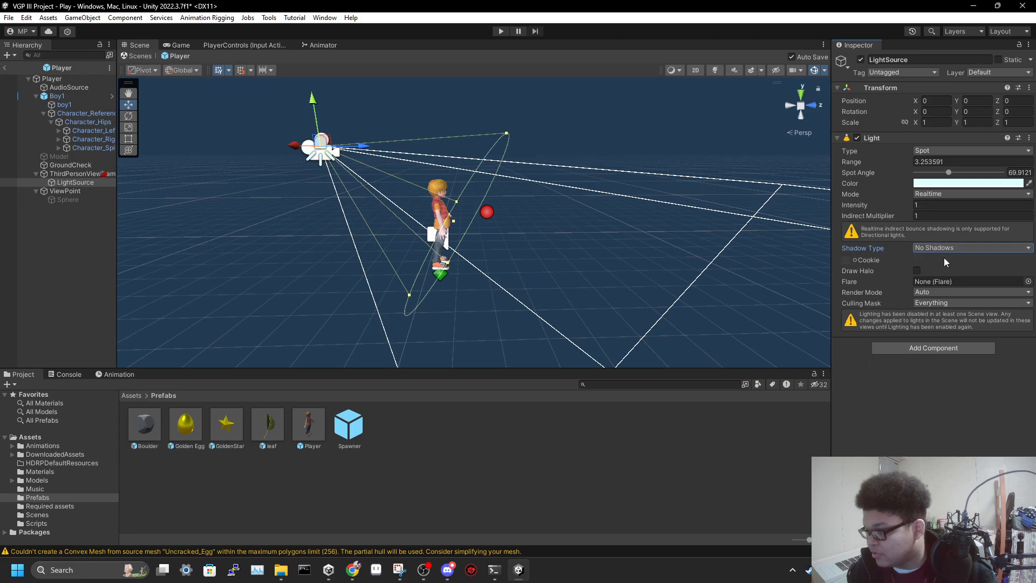
# Set the shadow type of the Player prefab's LightSource to Soft Shadows and view the light cone from closer up
pyautogui.click(943, 247)
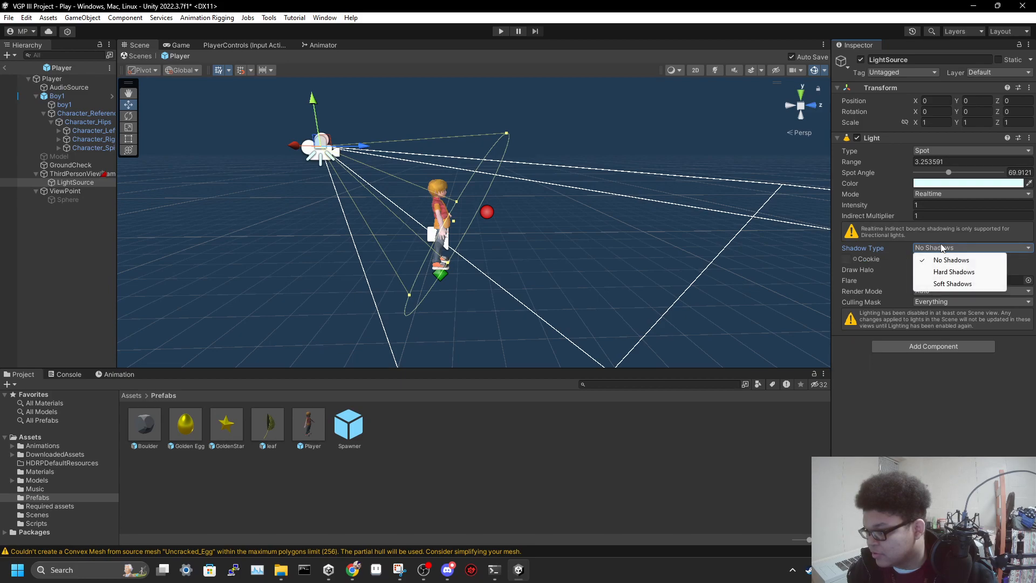
pyautogui.click(950, 284)
pyautogui.moveTo(603, 225)
pyautogui.mouseDown(button='right')
pyautogui.moveTo(574, 241)
pyautogui.moveTo(462, 244)
pyautogui.moveTo(354, 232)
pyautogui.moveTo(545, 219)
pyautogui.moveTo(570, 266)
pyautogui.moveTo(592, 227)
pyautogui.moveTo(600, 231)
pyautogui.mouseUp(button='right')
pyautogui.press('d')
pyautogui.press('w')
pyautogui.press('e')
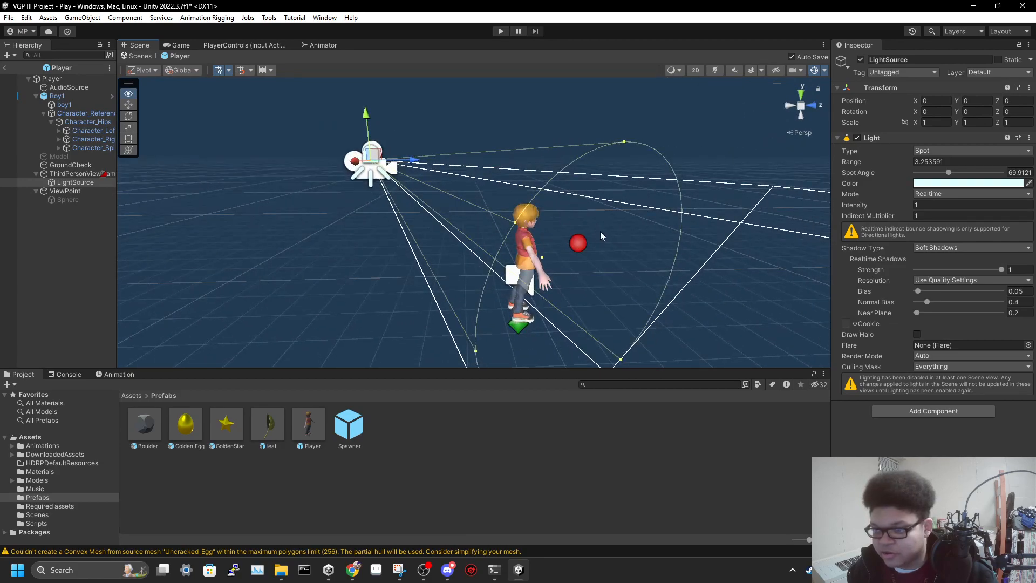
# Return to the Play scene, expand the Player object and enable it
pyautogui.click(7, 68)
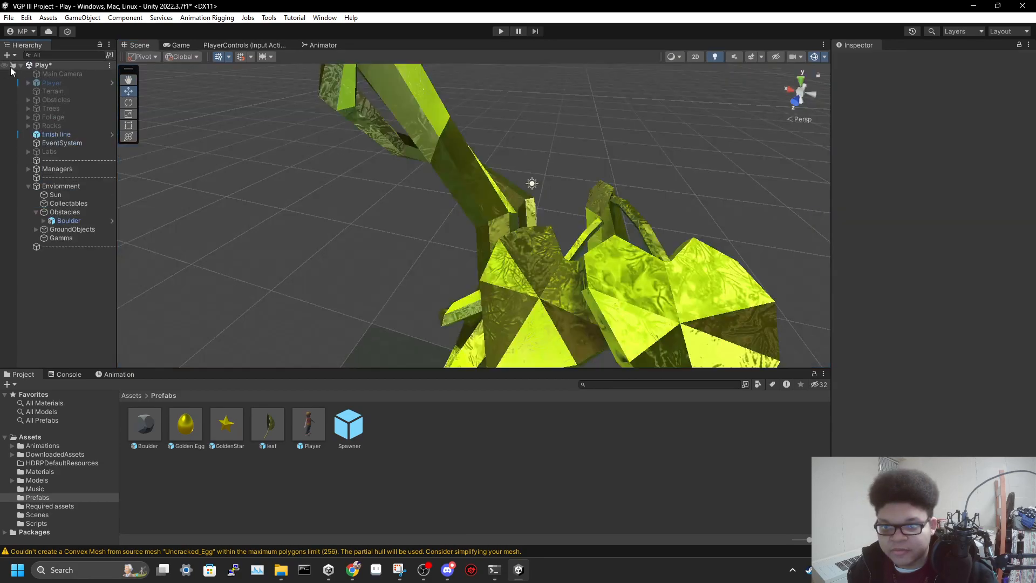
pyautogui.doubleClick(63, 83)
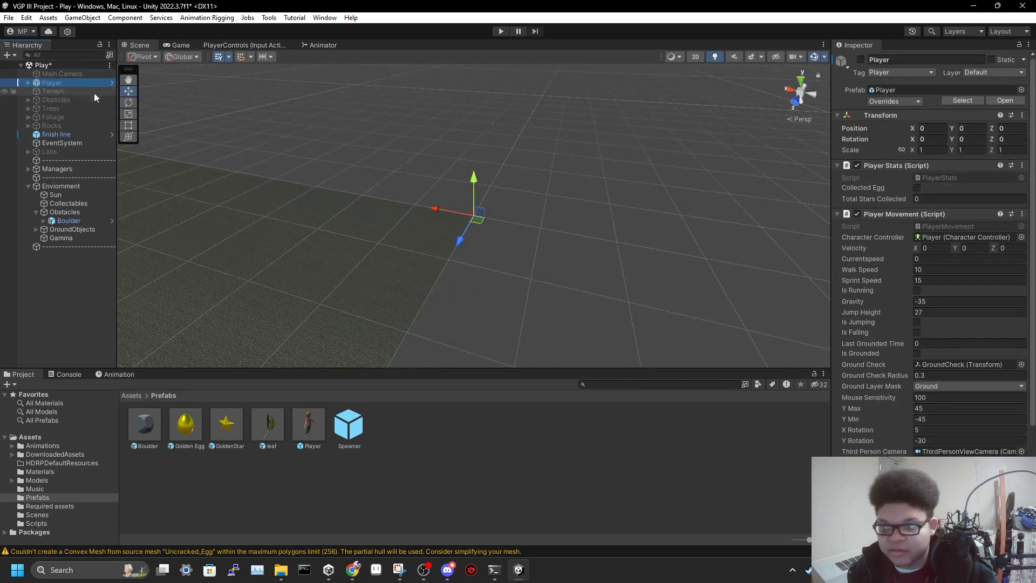
pyautogui.click(28, 82)
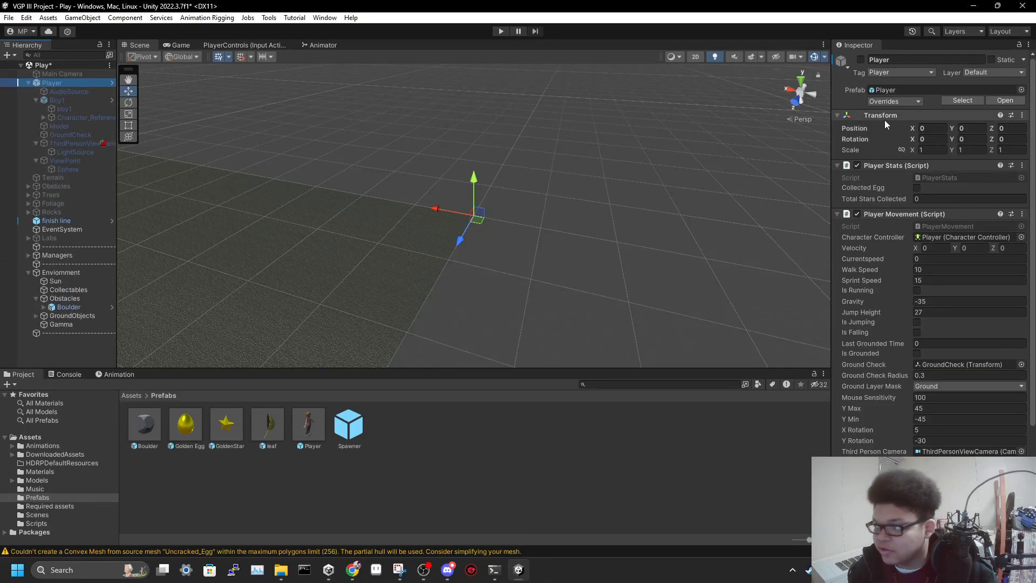
pyautogui.click(861, 59)
pyautogui.moveTo(673, 162); pyautogui.dragTo(458, 152, button='right')
pyautogui.press('w')
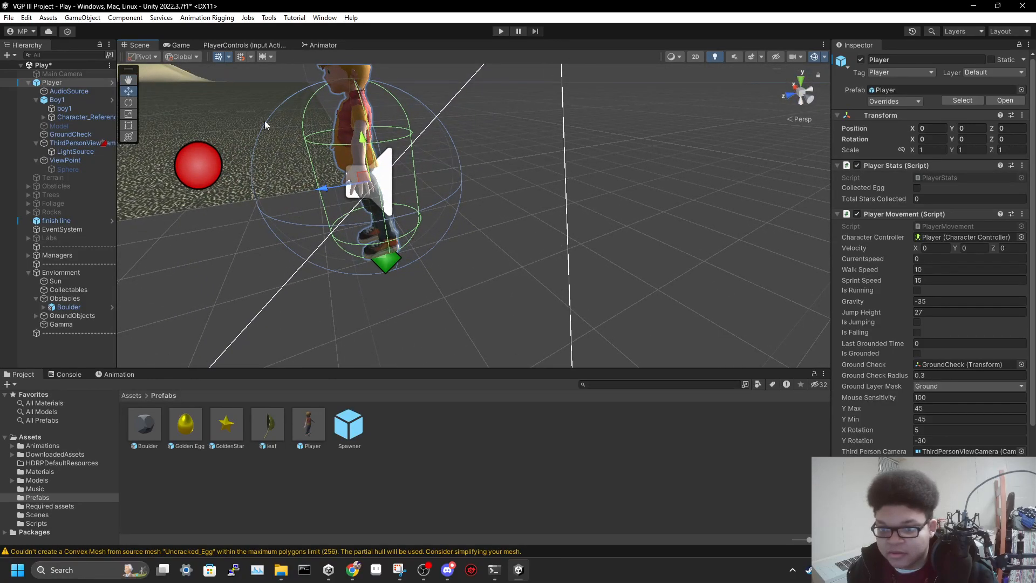
# Examine the spot-light cone of the Player's LightSource in the Play scene
pyautogui.click(76, 151)
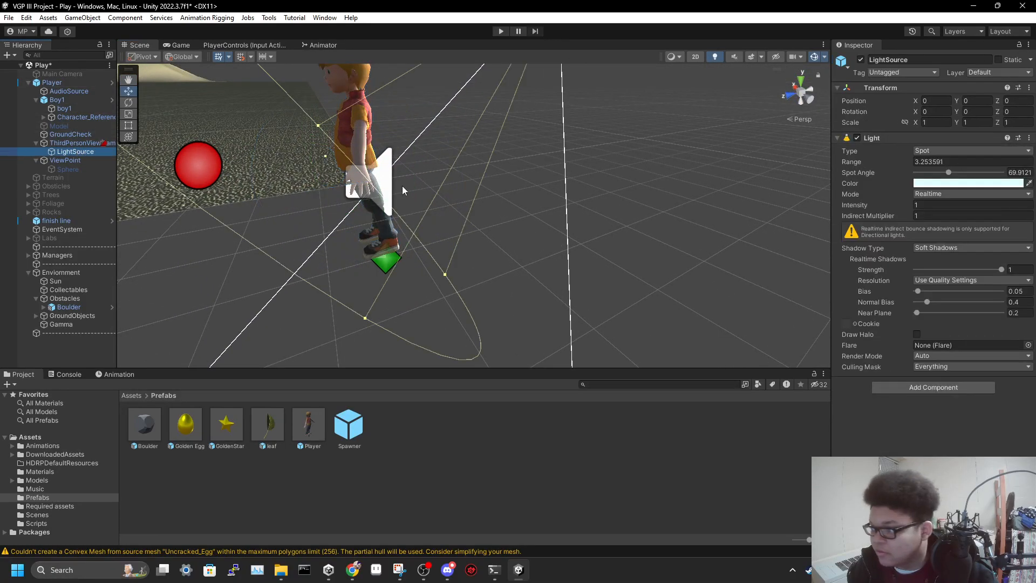
pyautogui.press('d')
pyautogui.moveTo(518, 181); pyautogui.dragTo(293, 163, button='right')
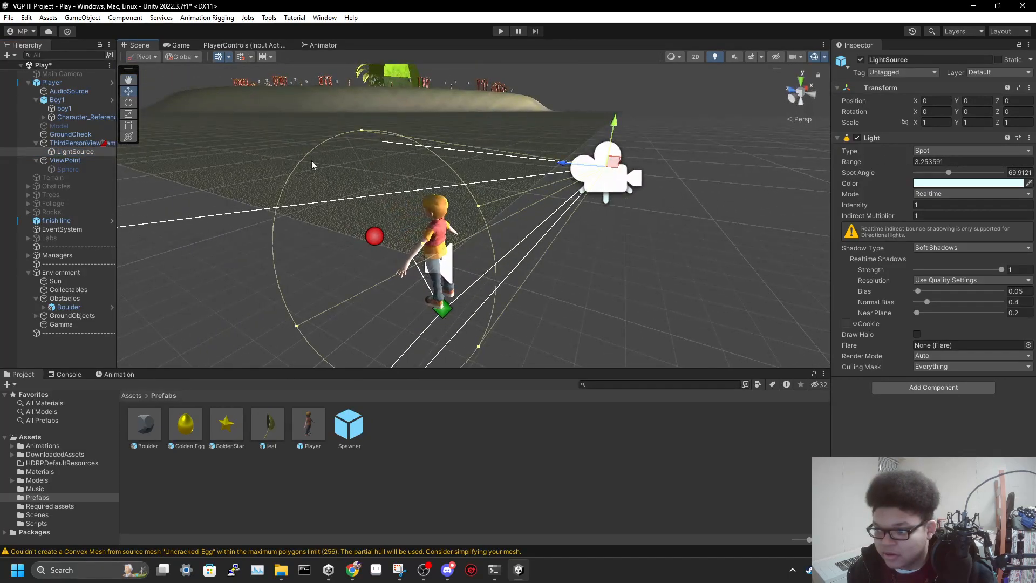
# Move the Player onto the ground surface, to about X 6.57 and Z 2.32, and view its shadow from behind
pyautogui.click(63, 85)
pyautogui.moveTo(454, 281); pyautogui.dragTo(485, 179)
pyautogui.press('d')
pyautogui.moveTo(488, 223); pyautogui.dragTo(297, 264, button='right')
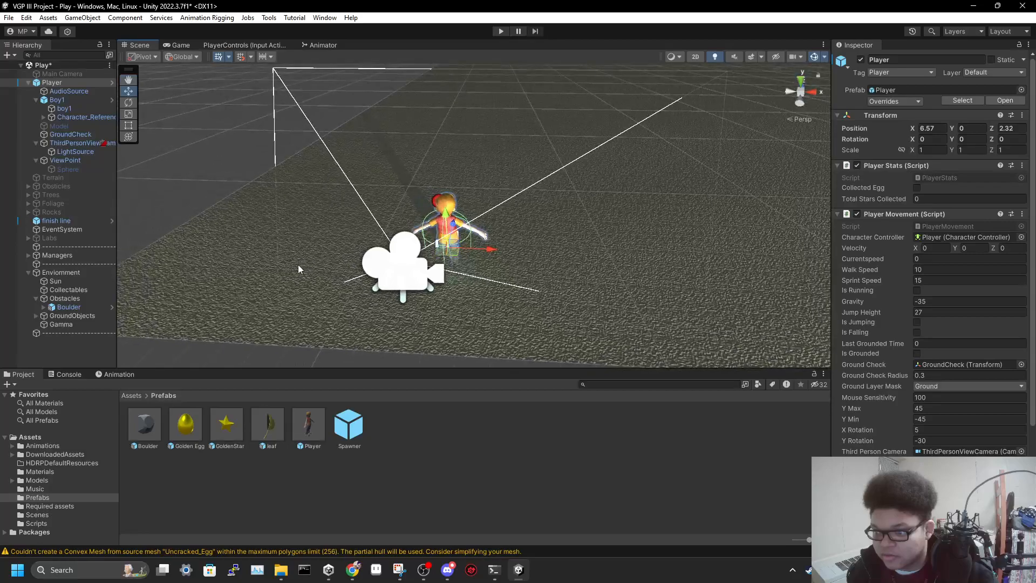
pyautogui.moveTo(412, 177)
pyautogui.mouseDown(button='right')
pyautogui.moveTo(423, 169)
pyautogui.moveTo(388, 156)
pyautogui.moveTo(419, 190)
pyautogui.mouseUp(button='right')
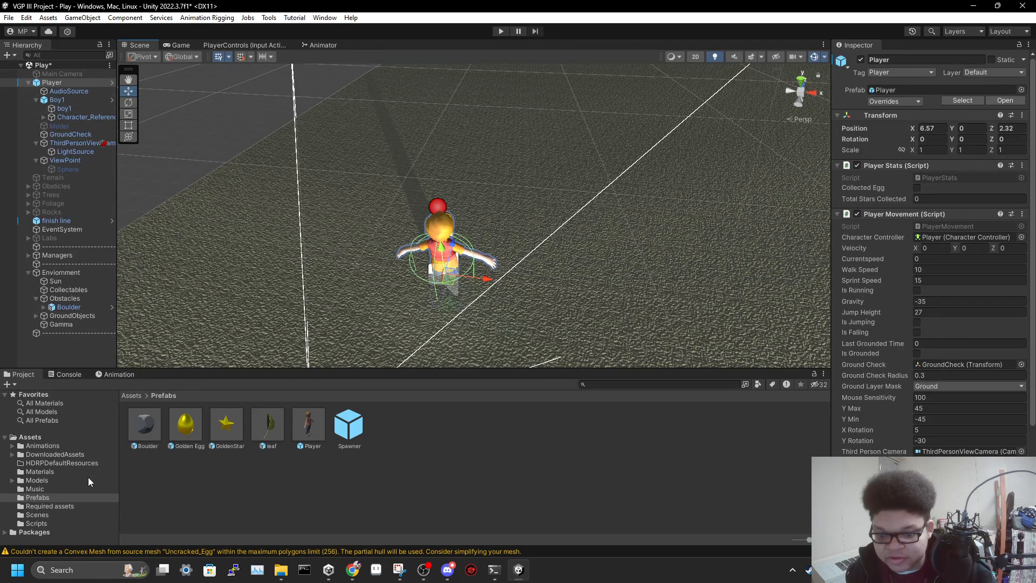
# Open the Scenes folder, save the Play scene, then disable the Player object and save again
pyautogui.click(46, 515)
pyautogui.moveTo(154, 438); pyautogui.dragTo(65, 345)
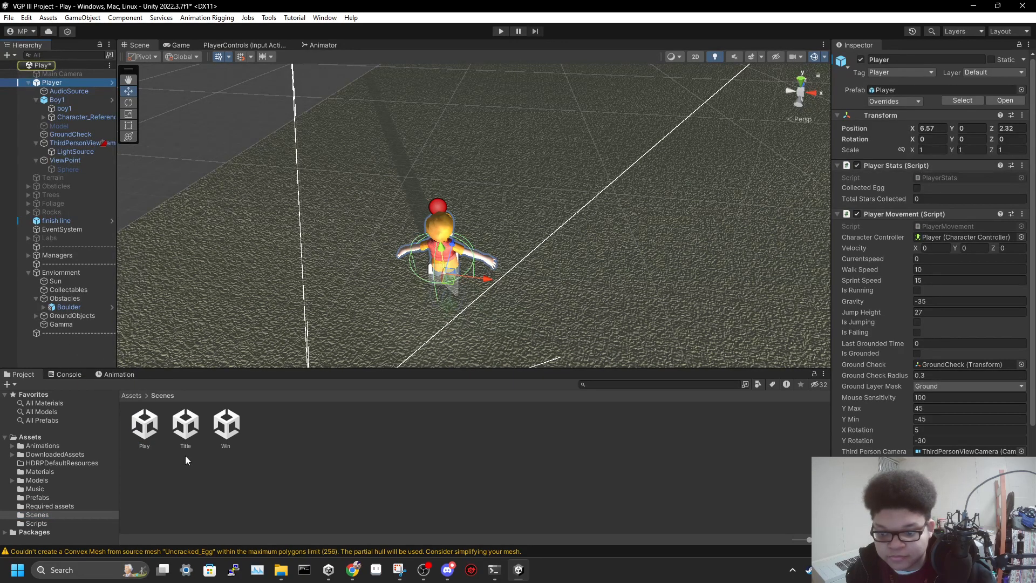
pyautogui.hotkey('ctrl', 's')
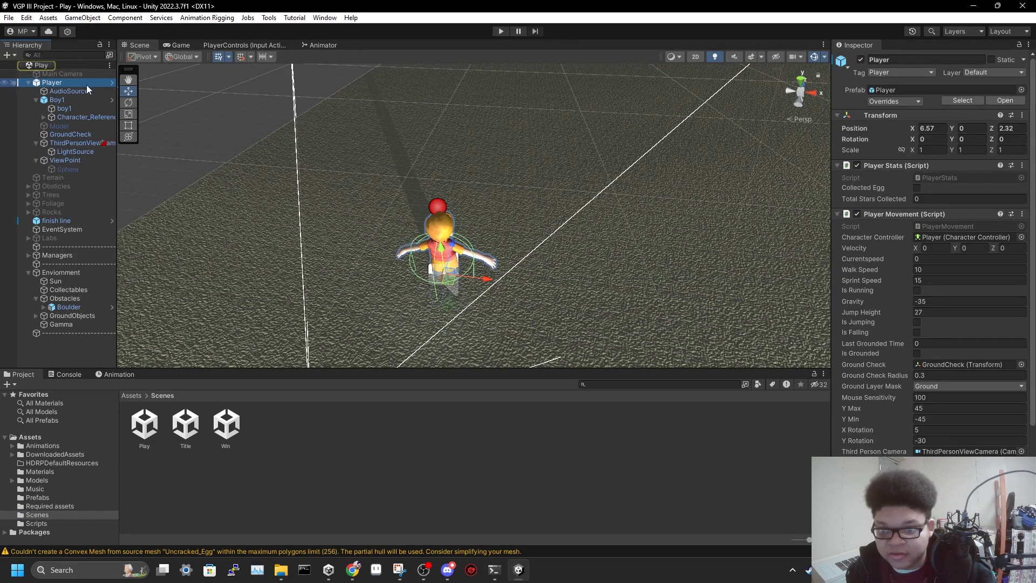
pyautogui.click(861, 60)
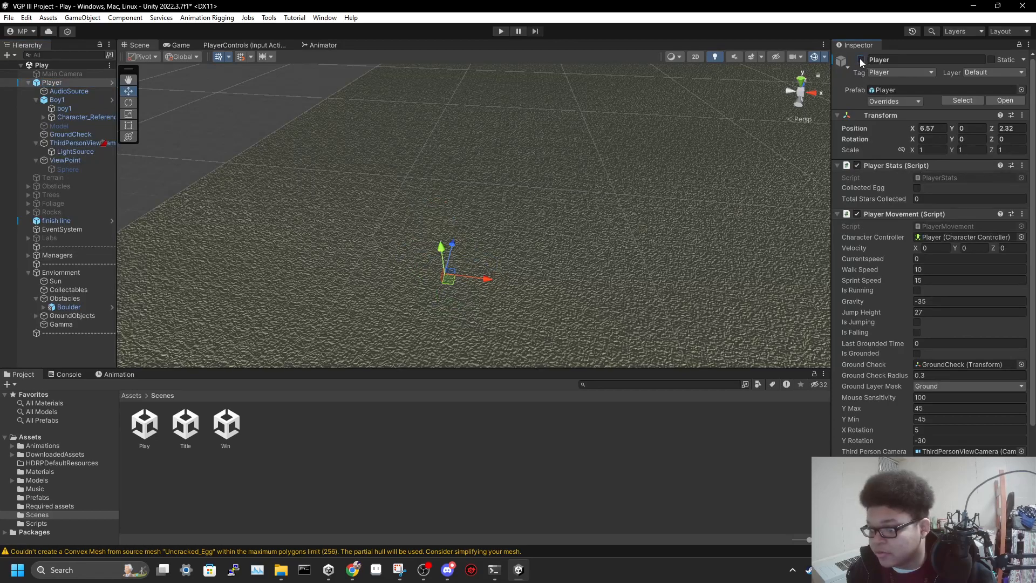
pyautogui.hotkey('ctrl', 's')
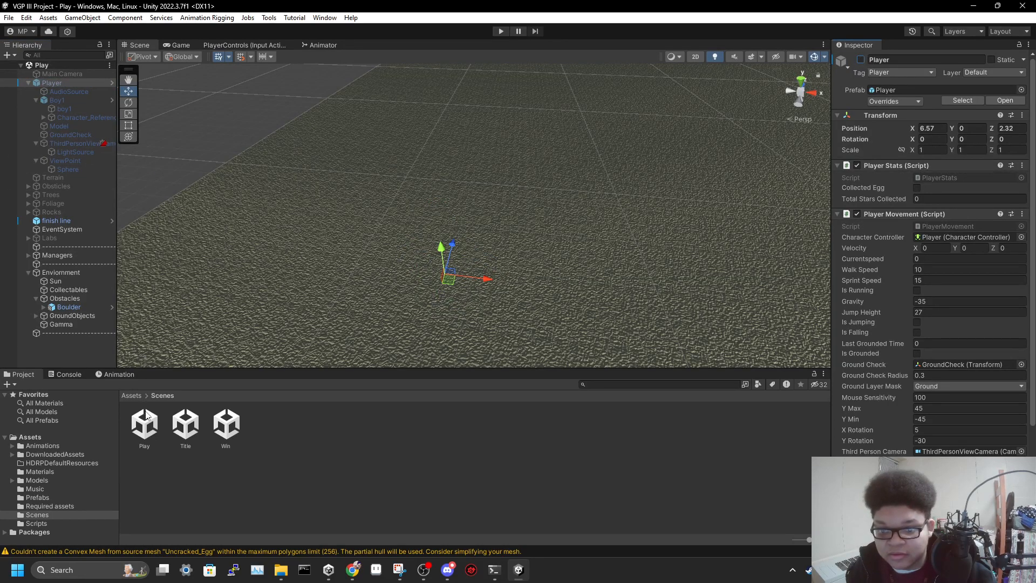
# Load the Title scene alongside Play and expand its Managers down to the ClockText under PlayerUI
pyautogui.moveTo(189, 432); pyautogui.dragTo(63, 351)
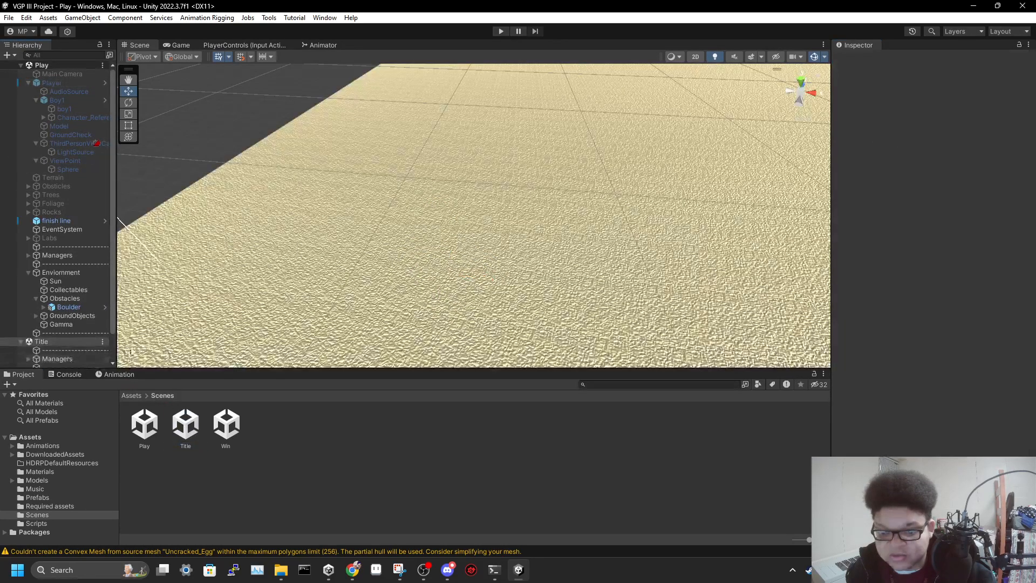
pyautogui.scroll(-2, 79, 323)
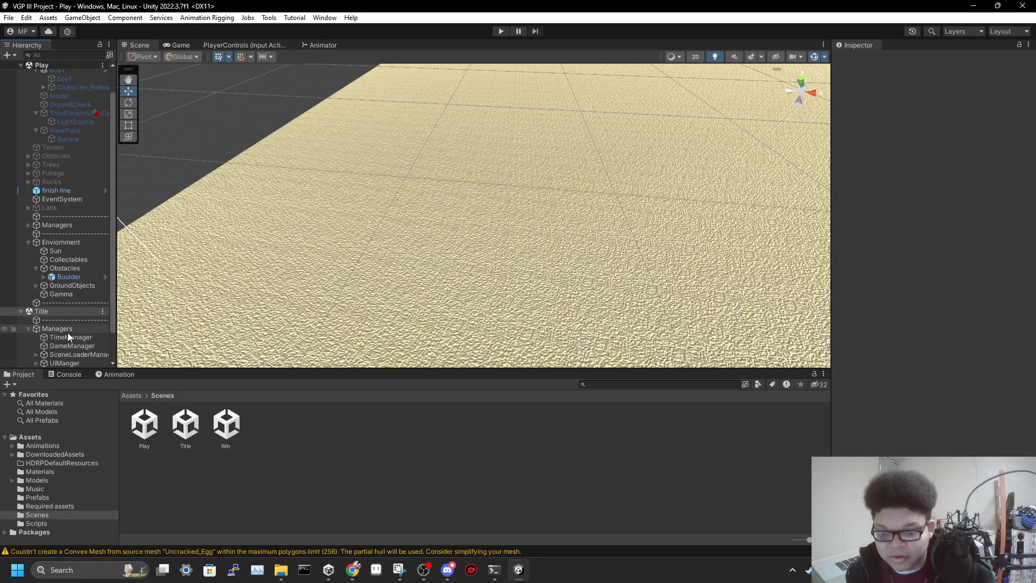
pyautogui.click(28, 328)
pyautogui.click(36, 329)
pyautogui.scroll(-2, 35, 330)
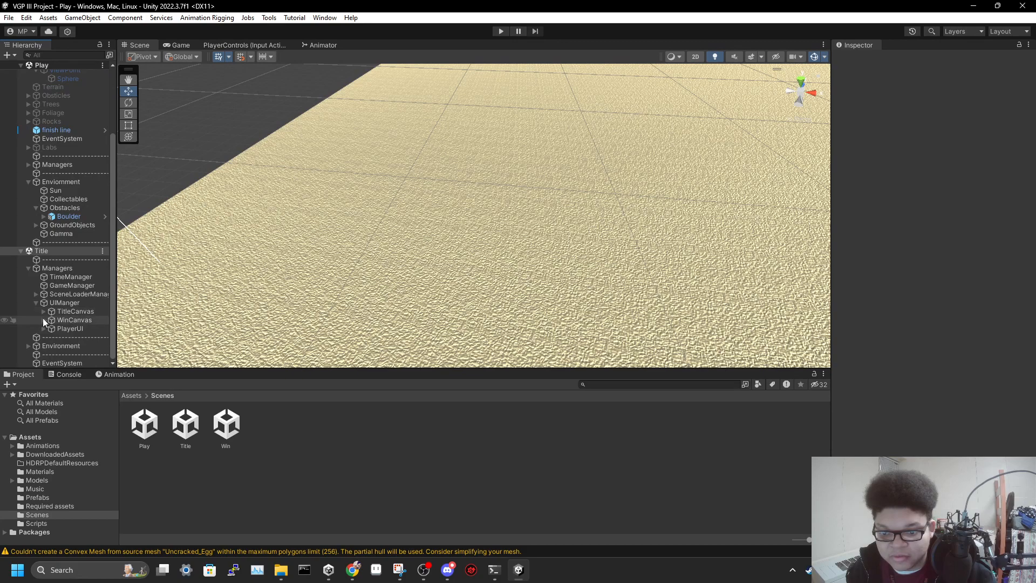
pyautogui.click(42, 327)
pyautogui.scroll(-2, 60, 329)
pyautogui.click(77, 328)
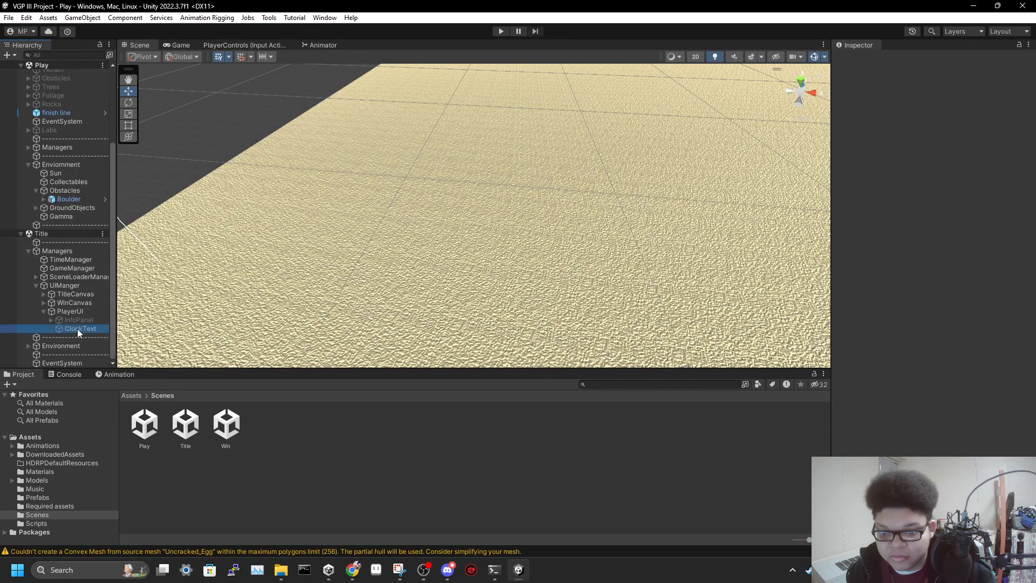
# Switch the scene view to 2D and frame the InfoPanel on the title screen layout
pyautogui.click(695, 57)
pyautogui.doubleClick(86, 329)
pyautogui.doubleClick(84, 320)
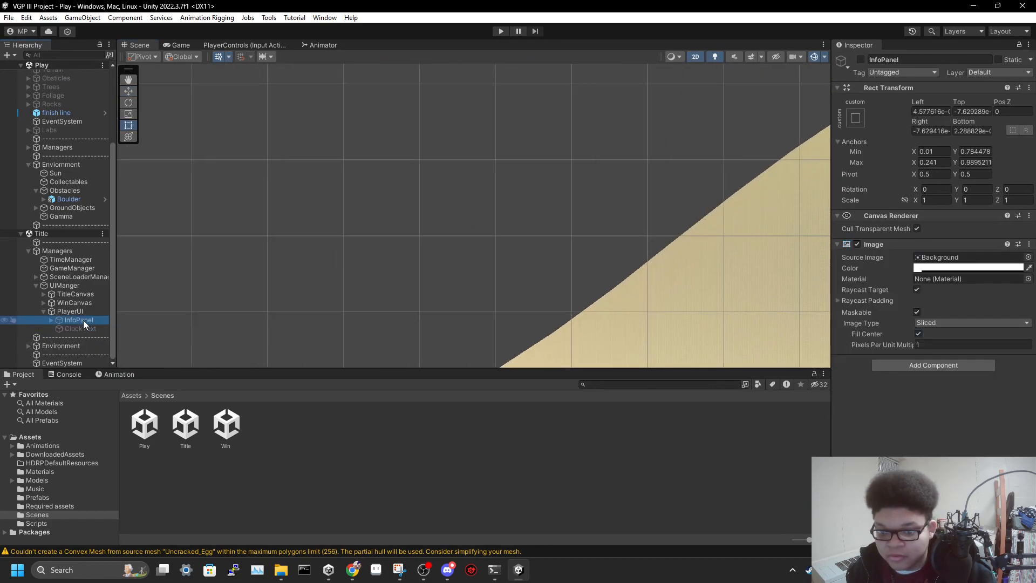
pyautogui.scroll(-3, 439, 247)
pyautogui.scroll(-8, 441, 256)
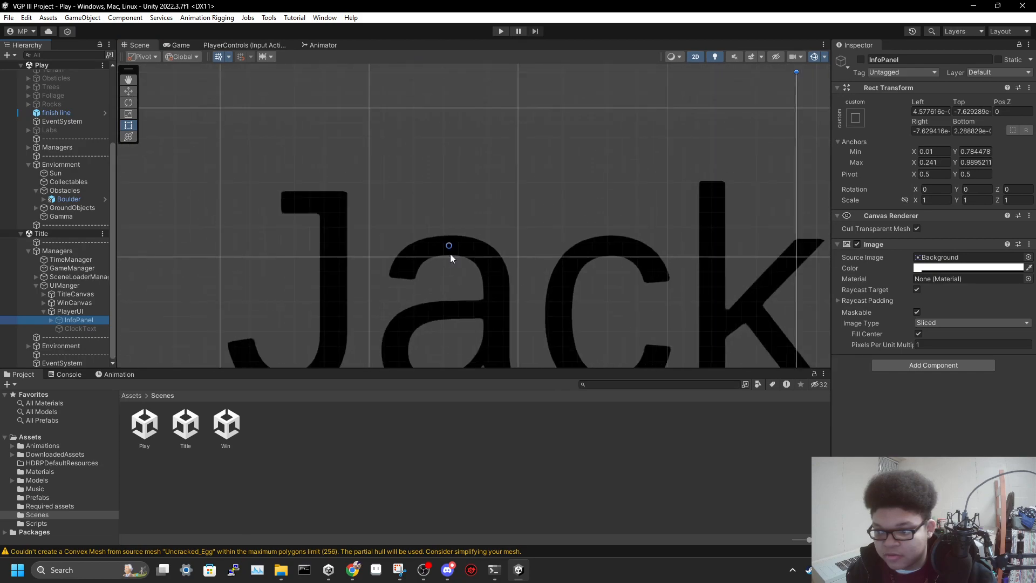
pyautogui.moveTo(638, 294); pyautogui.dragTo(449, 176, button='middle')
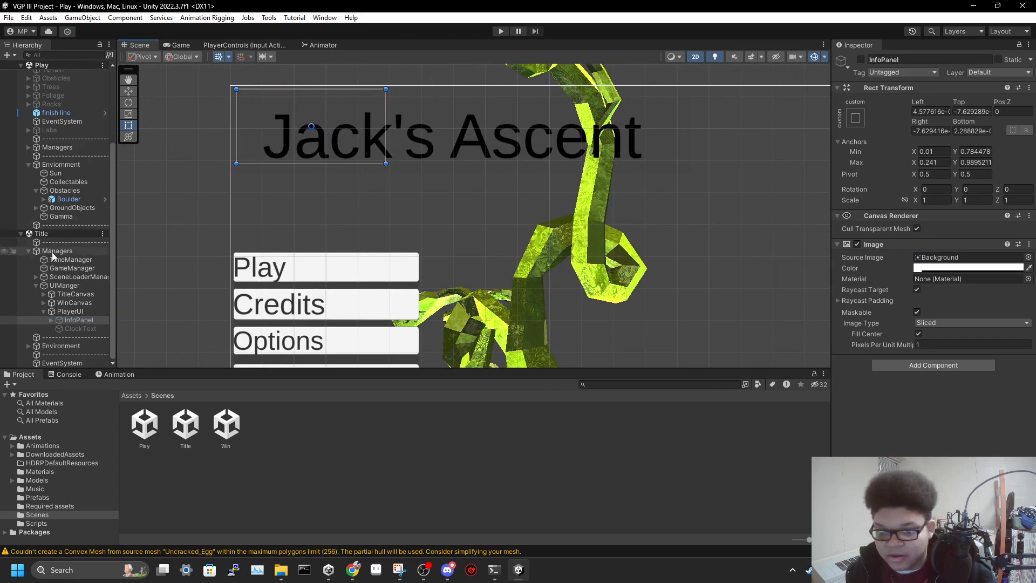
# Expand the InfoPanel and inspect its StarText and GoalText elements
pyautogui.click(52, 320)
pyautogui.click(82, 336)
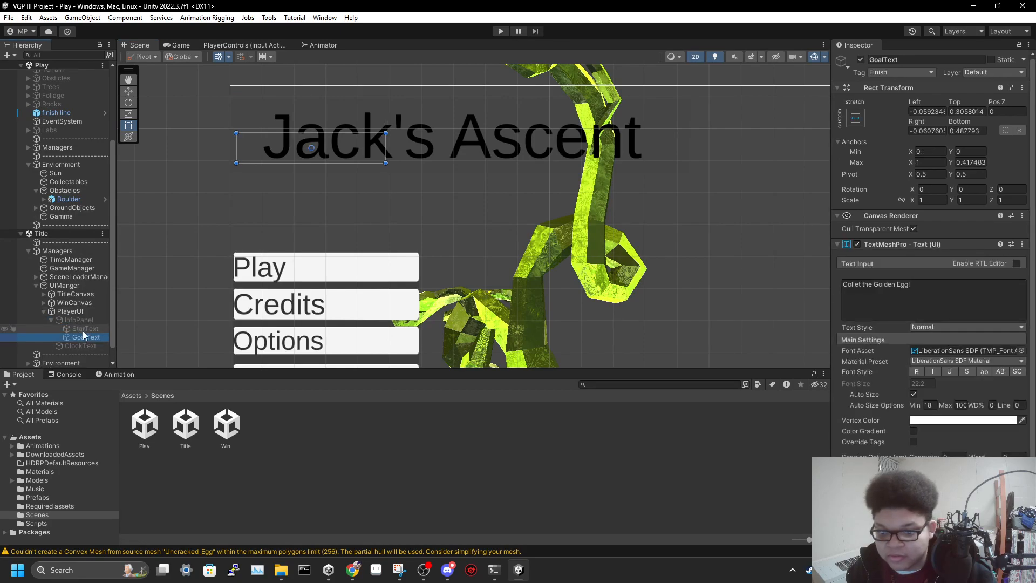
pyautogui.click(83, 330)
pyautogui.click(84, 337)
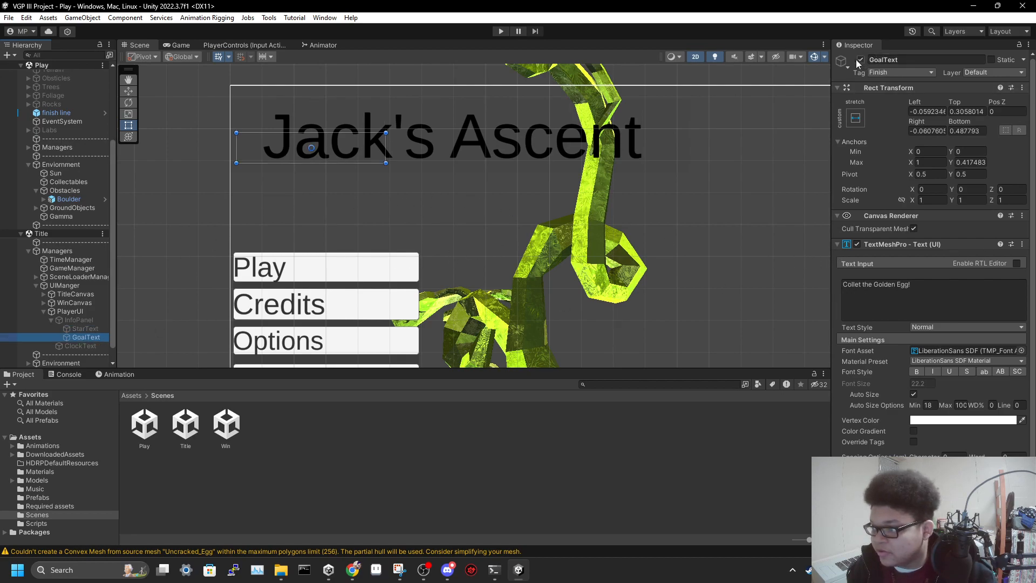
# Enable the InfoPanel and disable the TitleCanvas so only the player's star and goal text shows
pyautogui.click(79, 320)
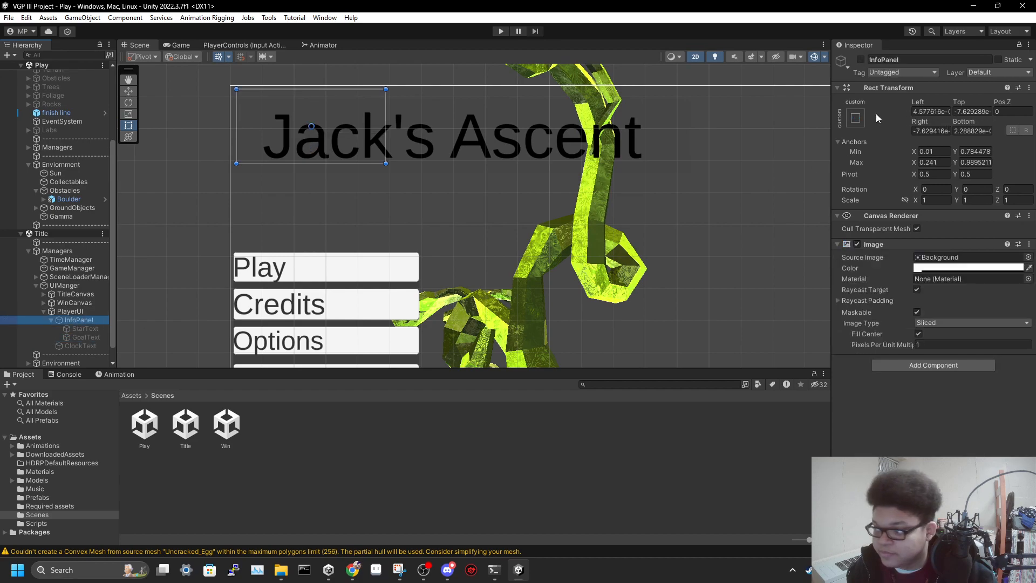
pyautogui.click(861, 60)
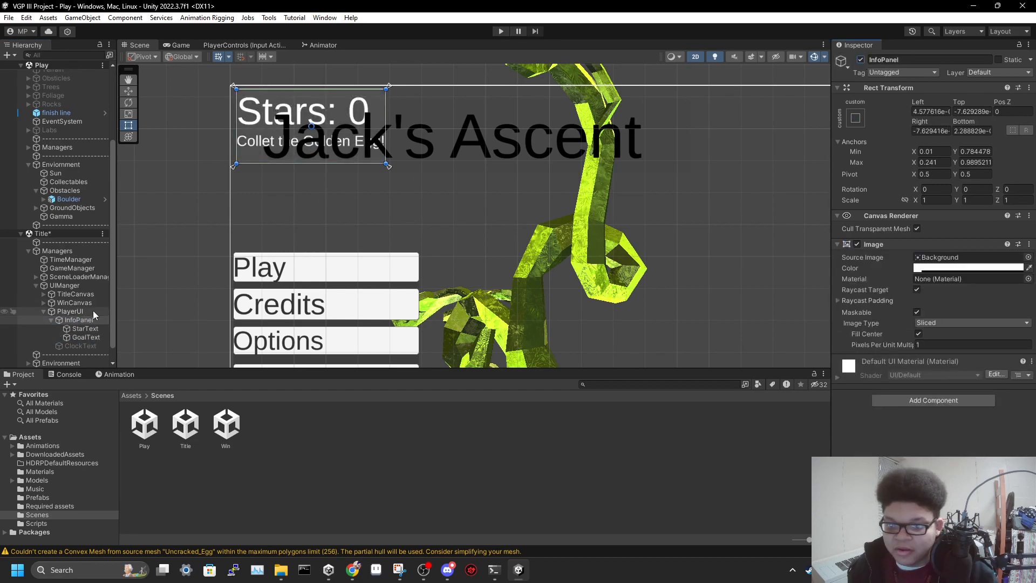
pyautogui.click(76, 293)
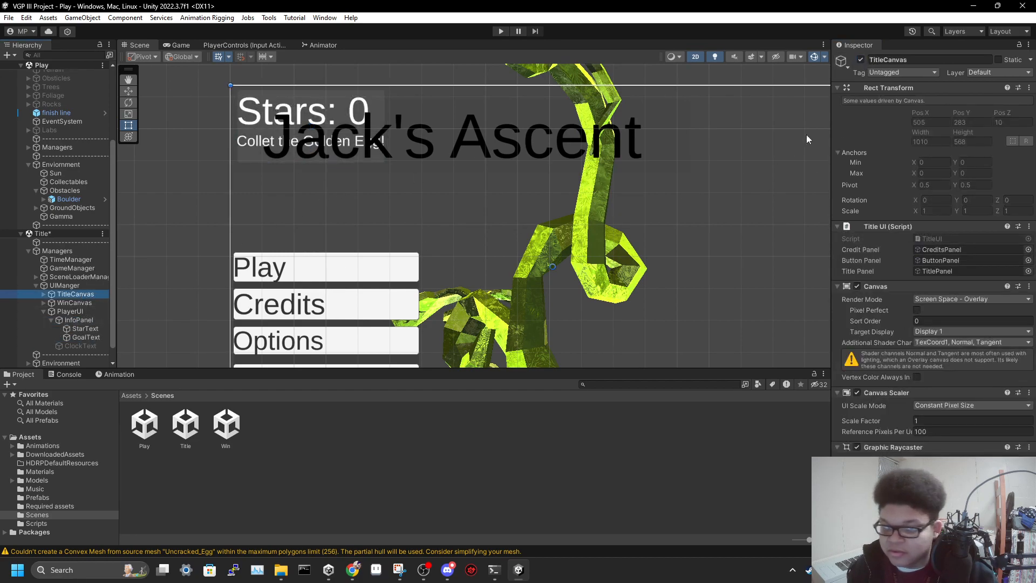
pyautogui.click(862, 59)
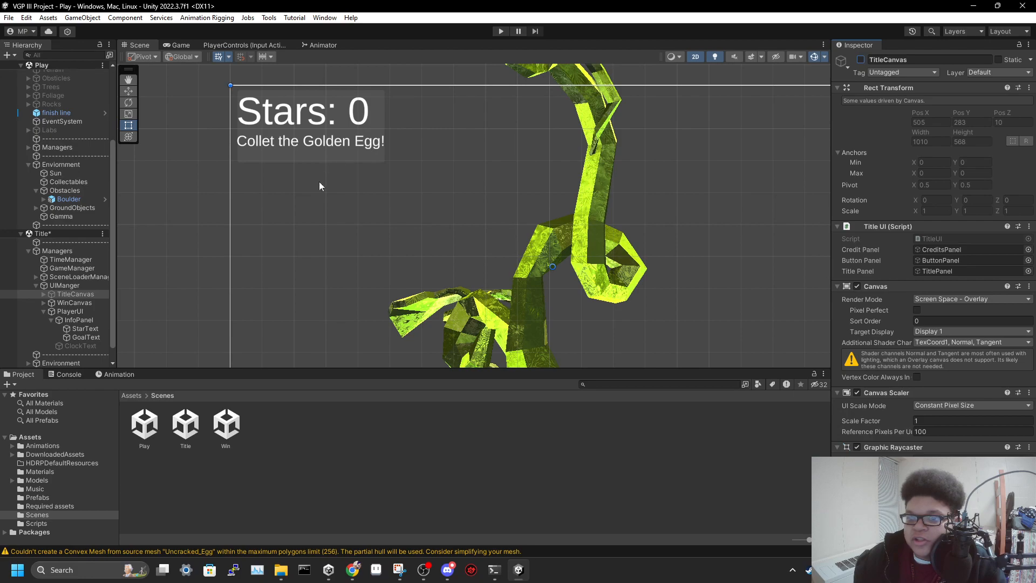
# Remove the Title scene from the hierarchy without saving its changes
pyautogui.rightClick(102, 233)
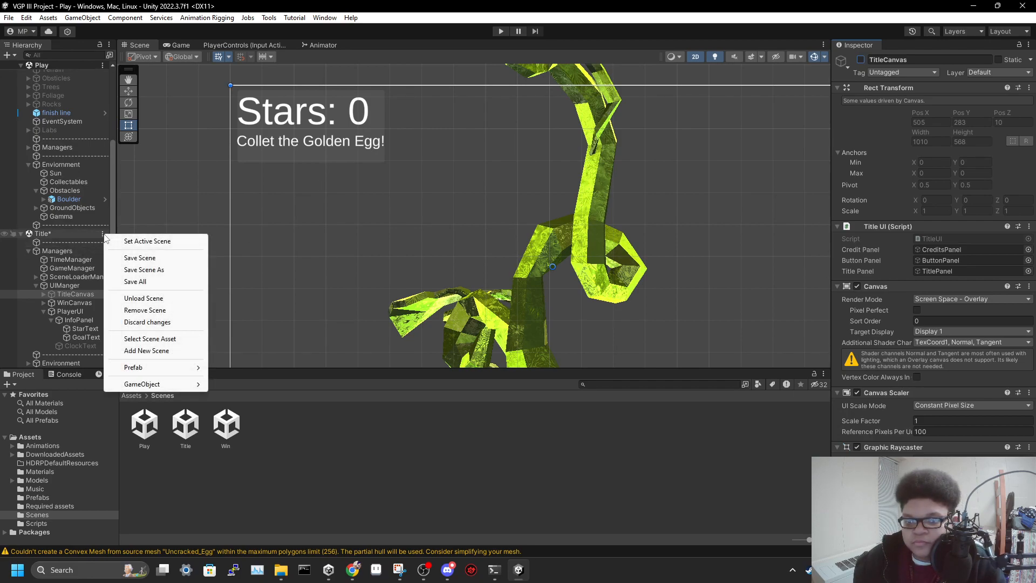
pyautogui.click(165, 313)
pyautogui.click(556, 305)
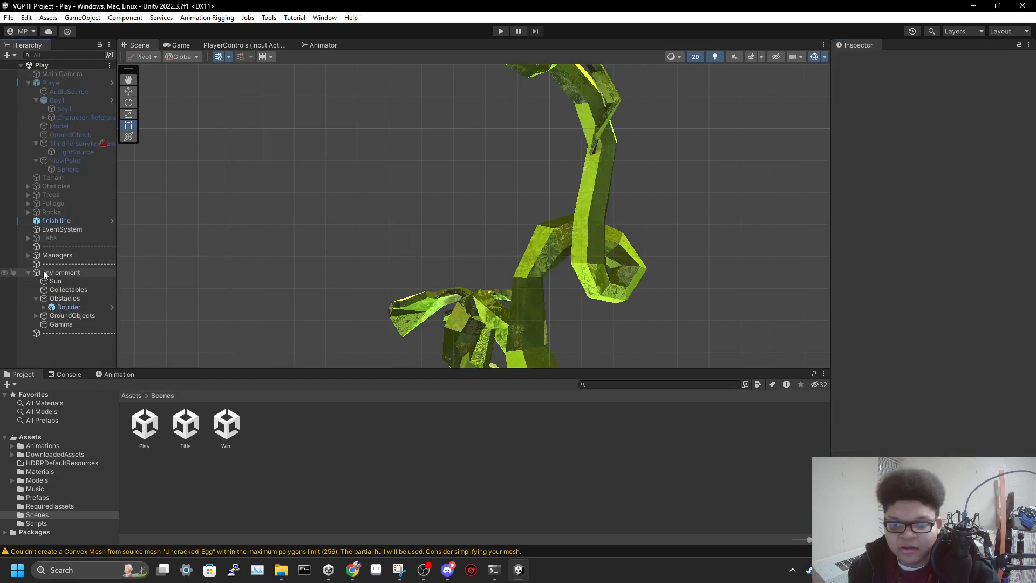
# Collapse the environment group, open the Title scene and show its menu in a maximized Game view
pyautogui.click(28, 272)
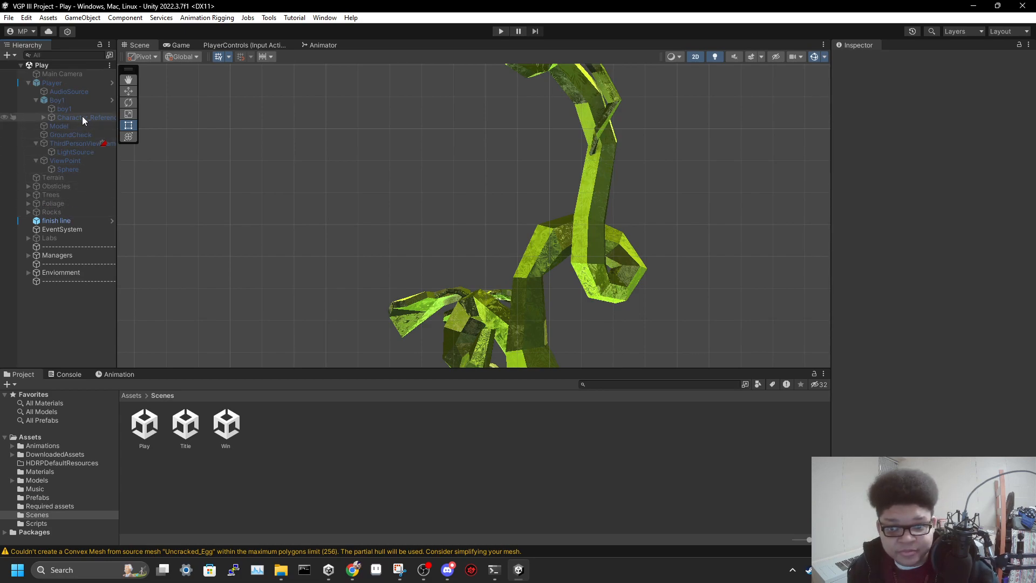
pyautogui.doubleClick(185, 424)
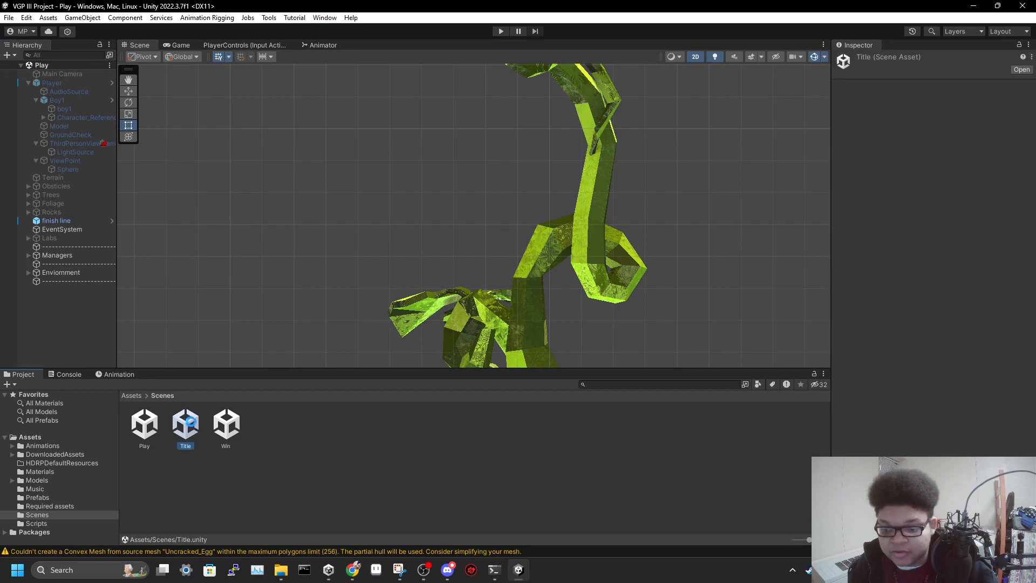
pyautogui.scroll(-6, 449, 176)
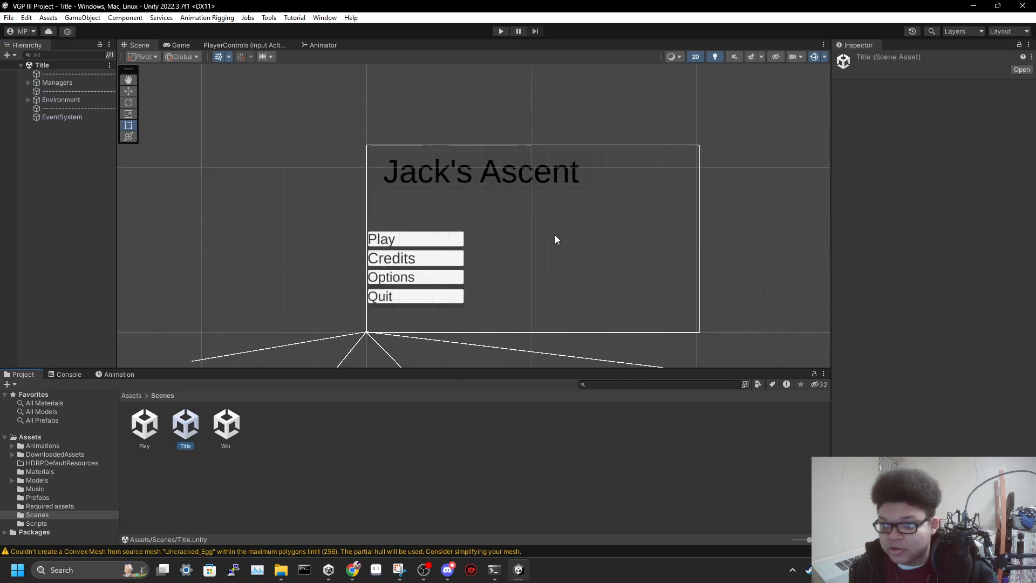
pyautogui.click(183, 46)
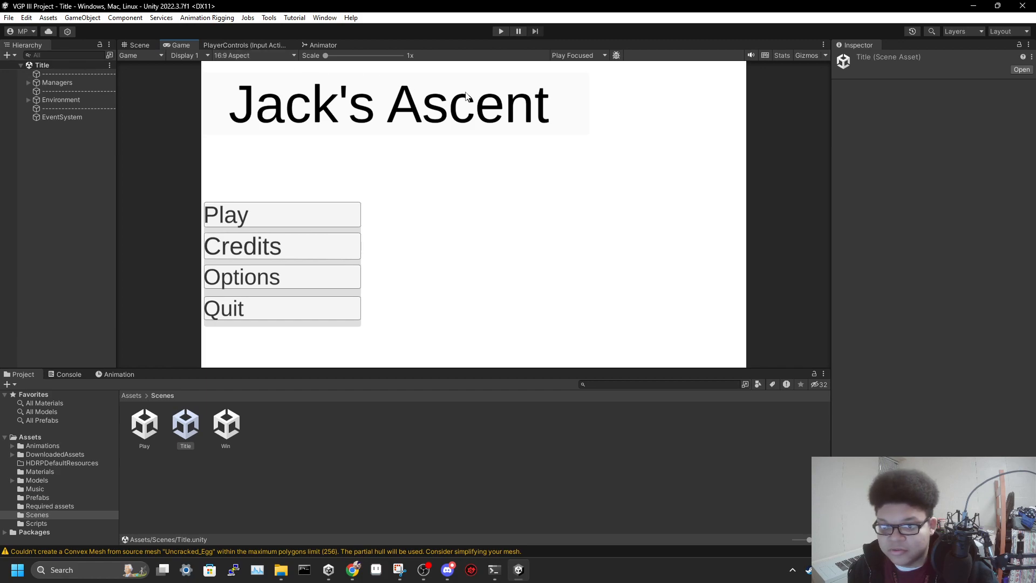
pyautogui.hotkey('shift', 'space')
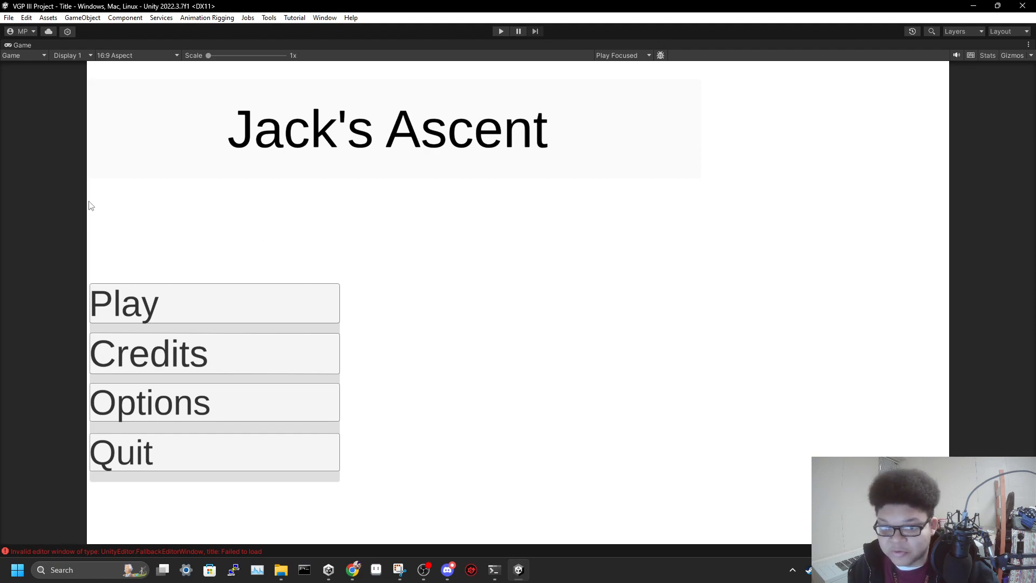
# Compare the title menu's layout at Full HD (1920x1080), 16:9 and 16:10, ending on 16:9 Aspect
pyautogui.click(128, 55)
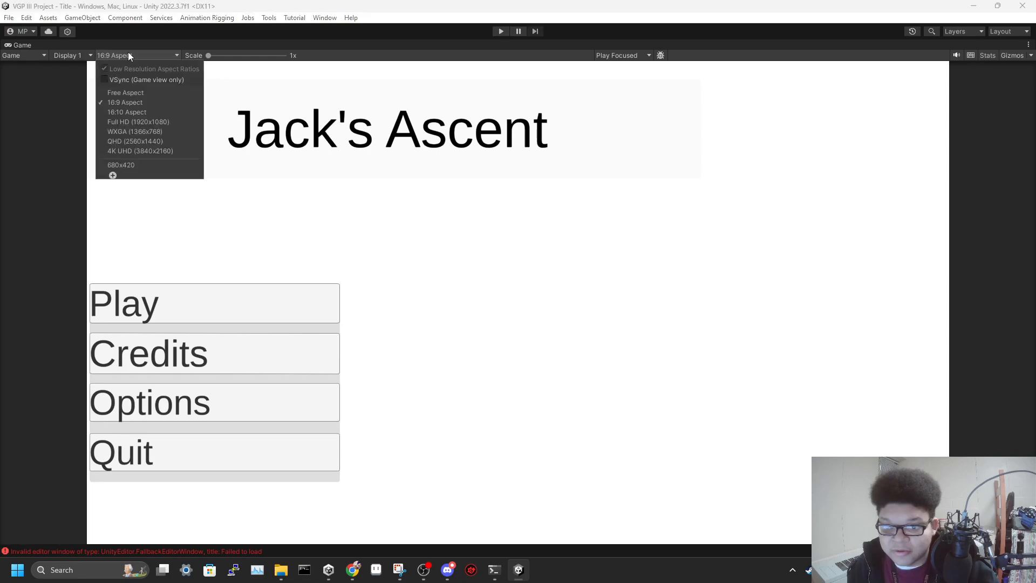
pyautogui.click(149, 122)
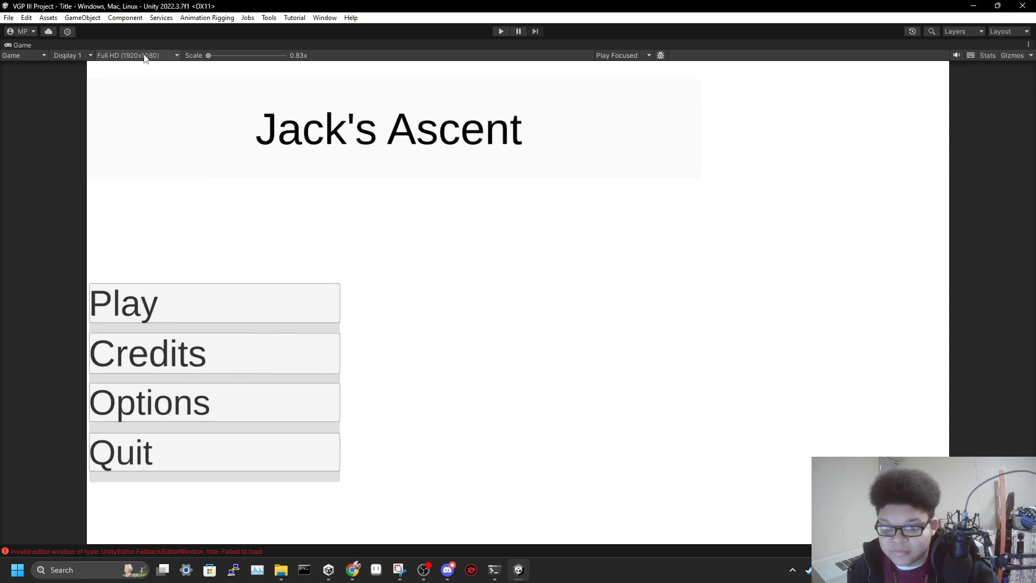
pyautogui.click(145, 57)
pyautogui.click(154, 103)
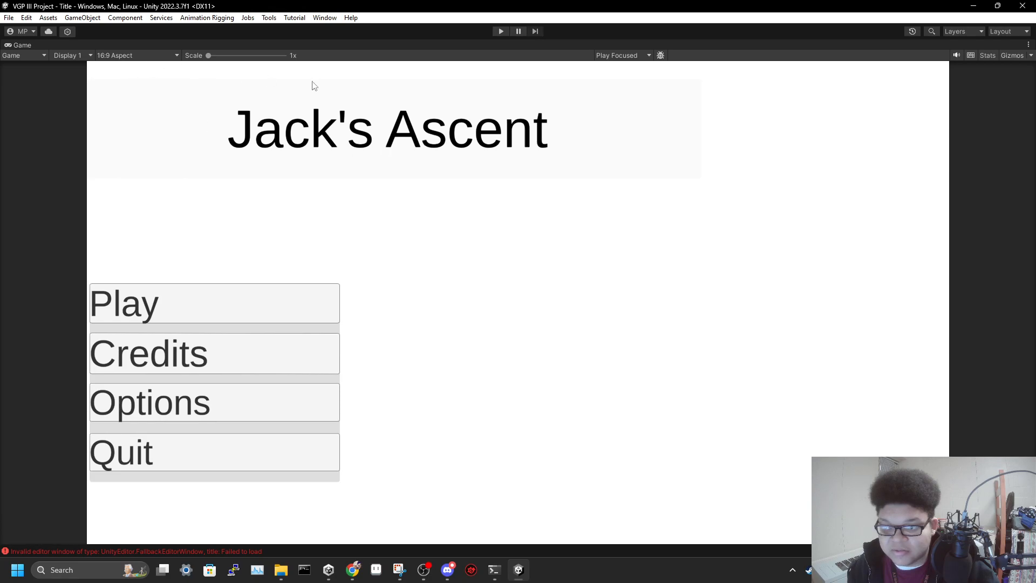
pyautogui.click(146, 56)
pyautogui.click(141, 111)
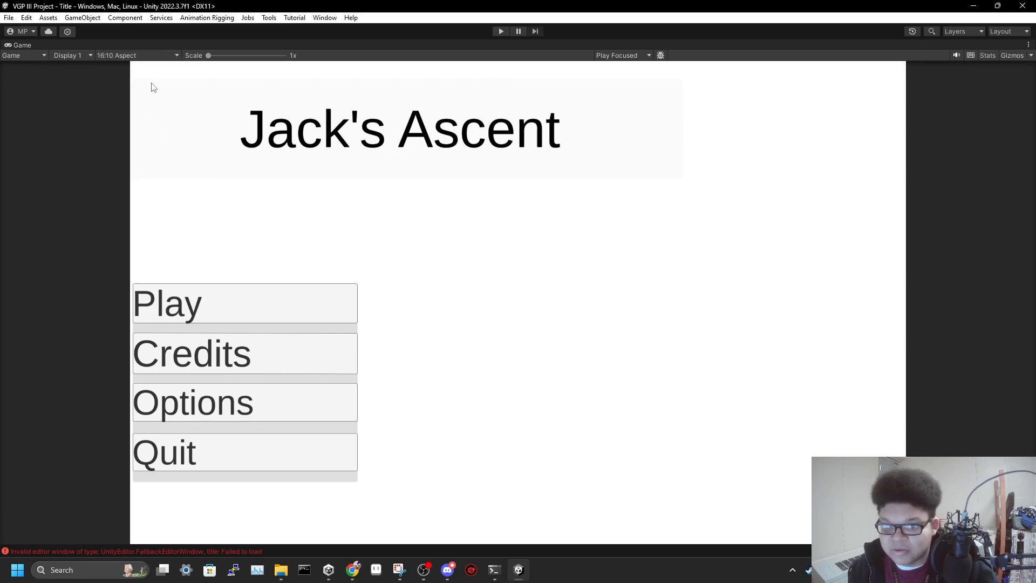
pyautogui.click(142, 57)
pyautogui.click(130, 104)
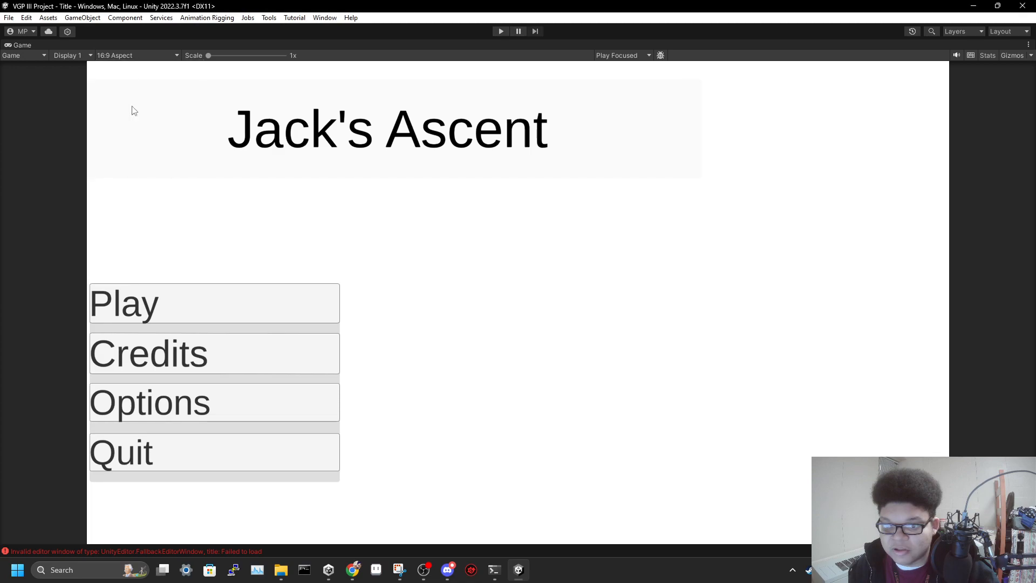
# Preview the title menu at Free Aspect, and return the Game view to 16:9 Aspect
pyautogui.click(138, 57)
pyautogui.click(128, 93)
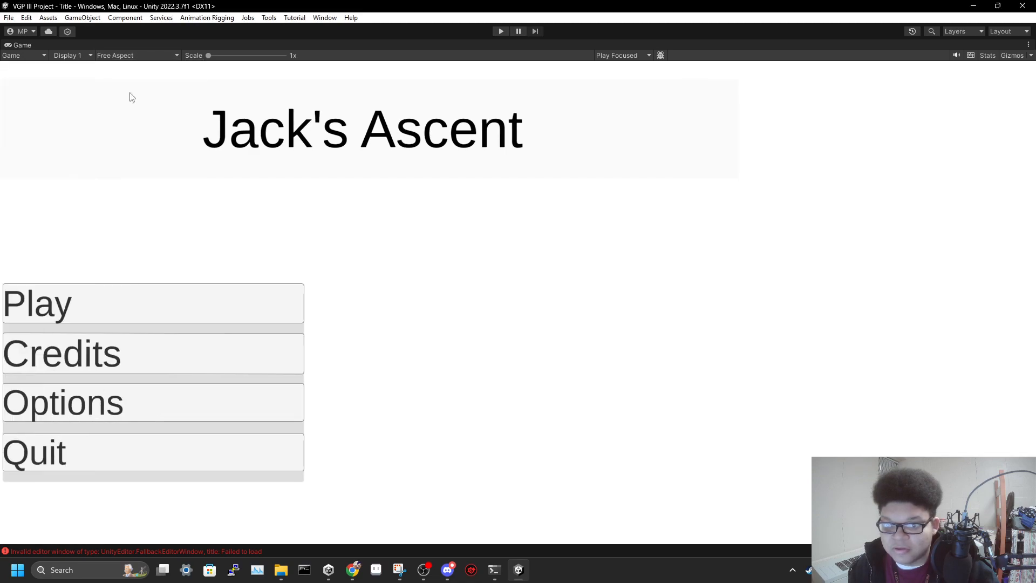
pyautogui.click(143, 56)
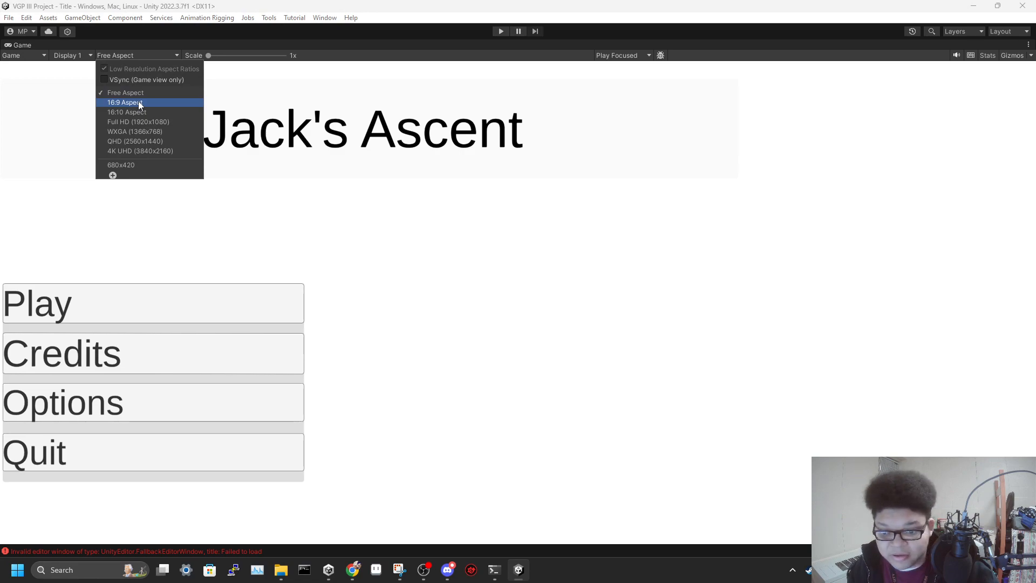
pyautogui.click(464, 192)
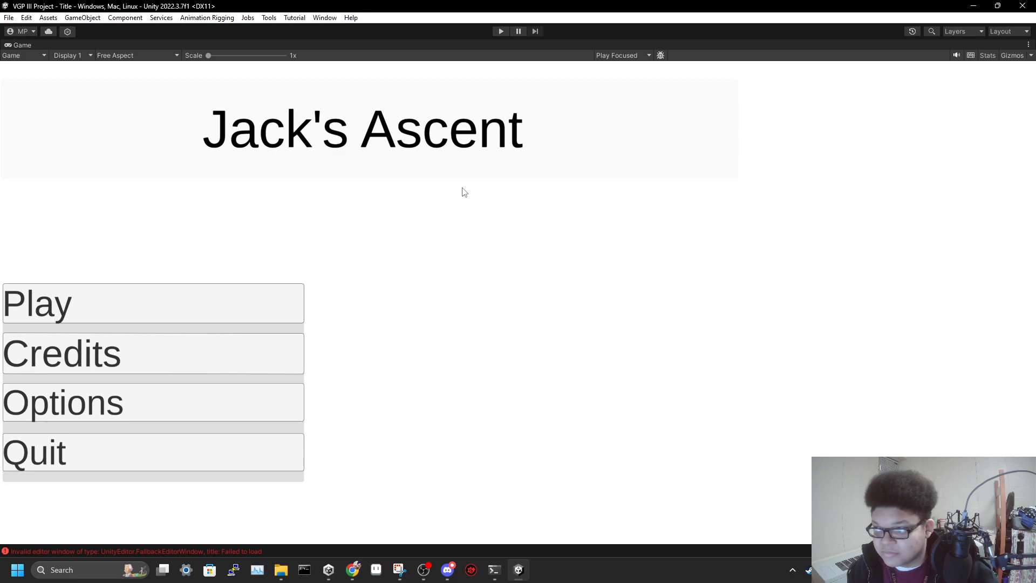
pyautogui.click(138, 55)
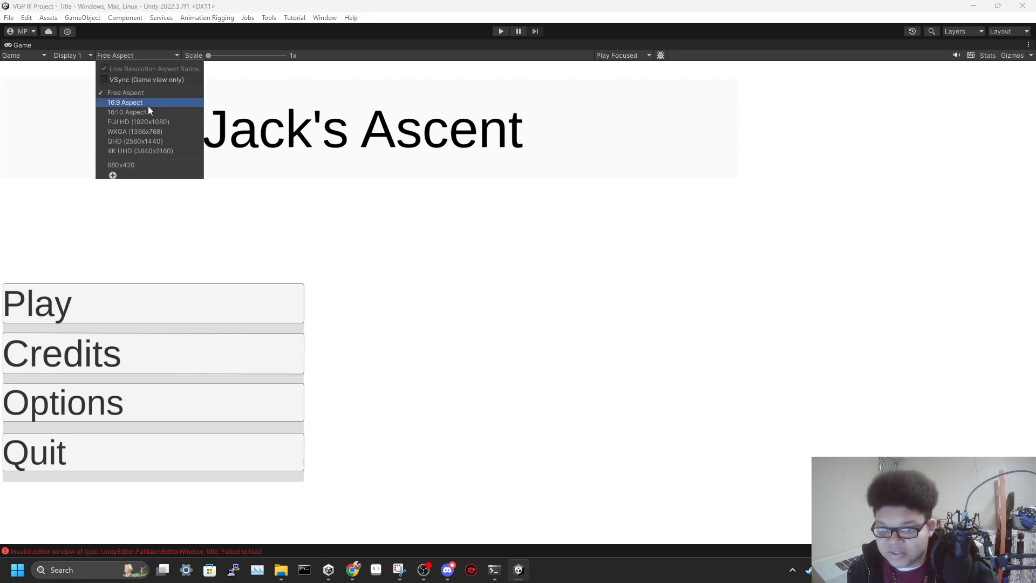
pyautogui.click(148, 106)
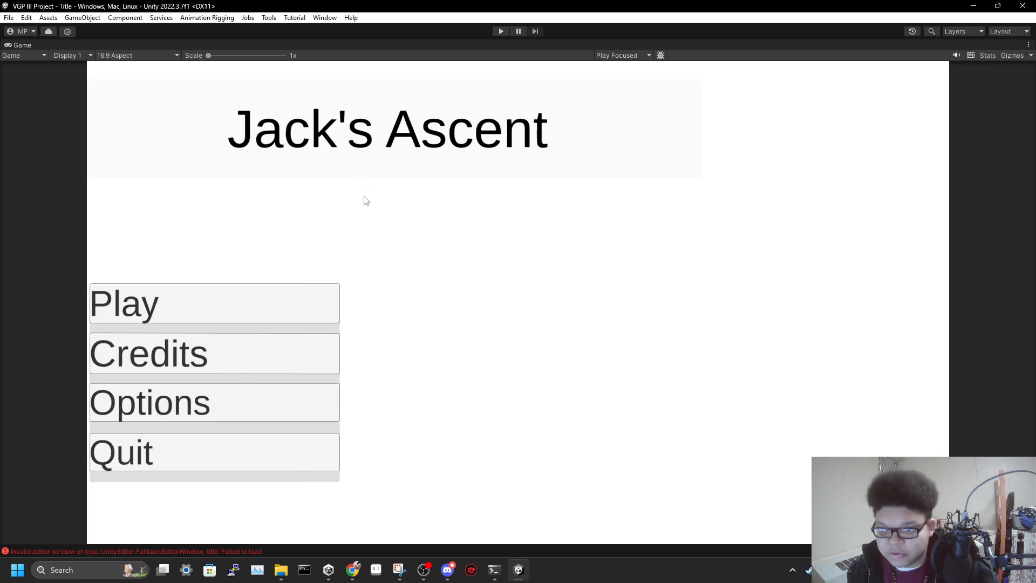
# Run the game from the title menu's Play option and test the character's jumping around and over the large boulder
pyautogui.click(502, 31)
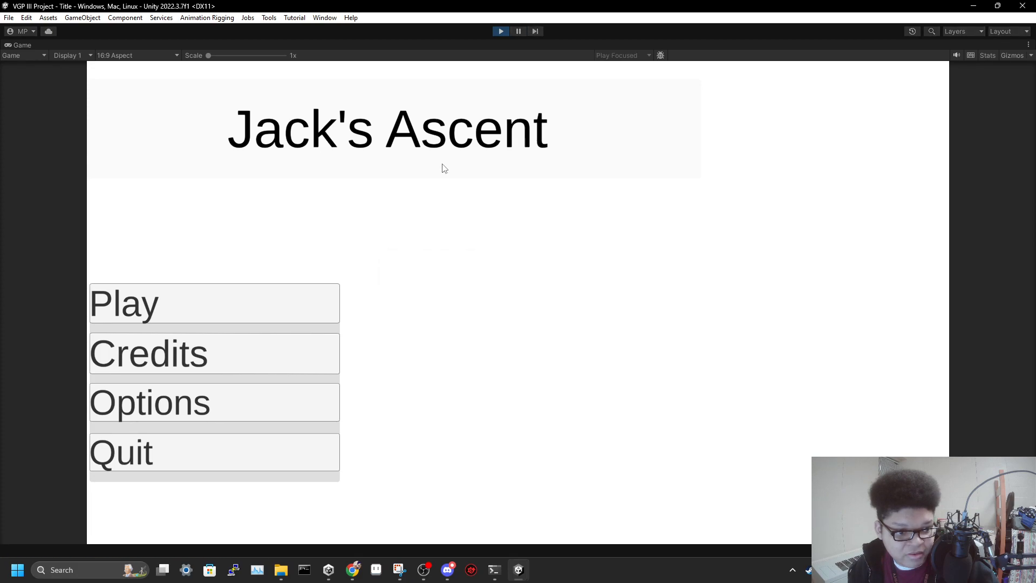
pyautogui.click(273, 300)
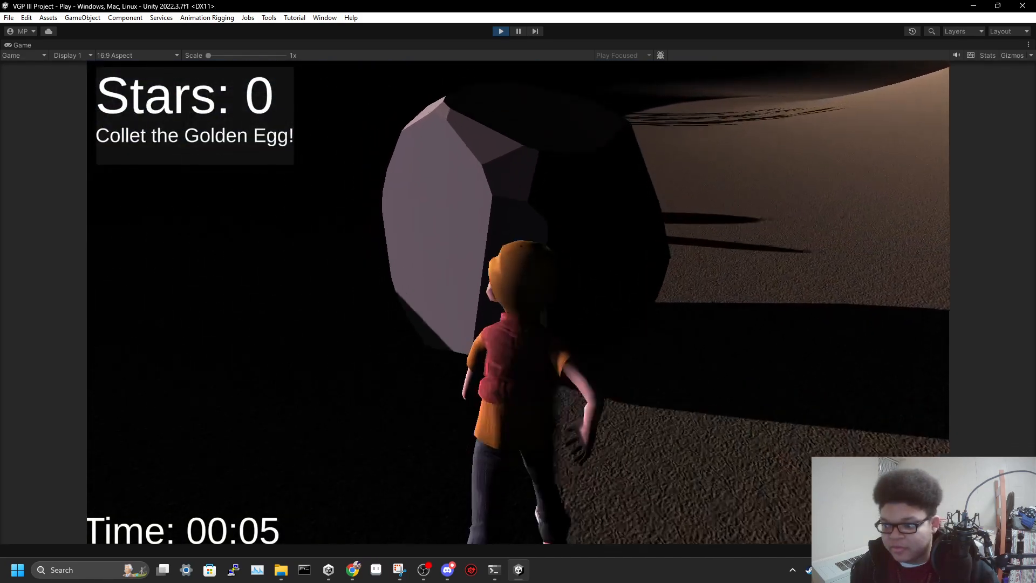
pyautogui.press('space')
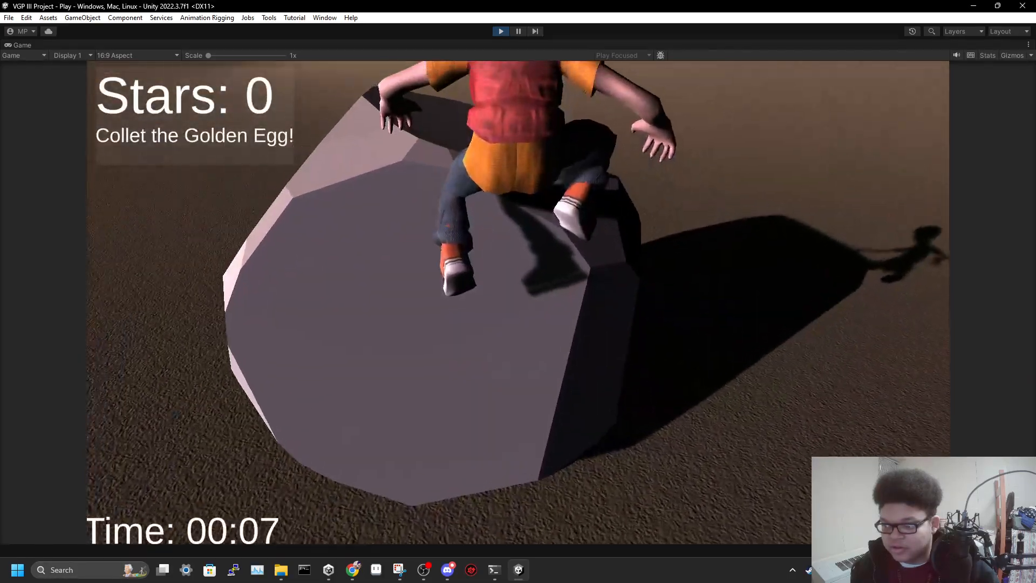
pyautogui.press('space')
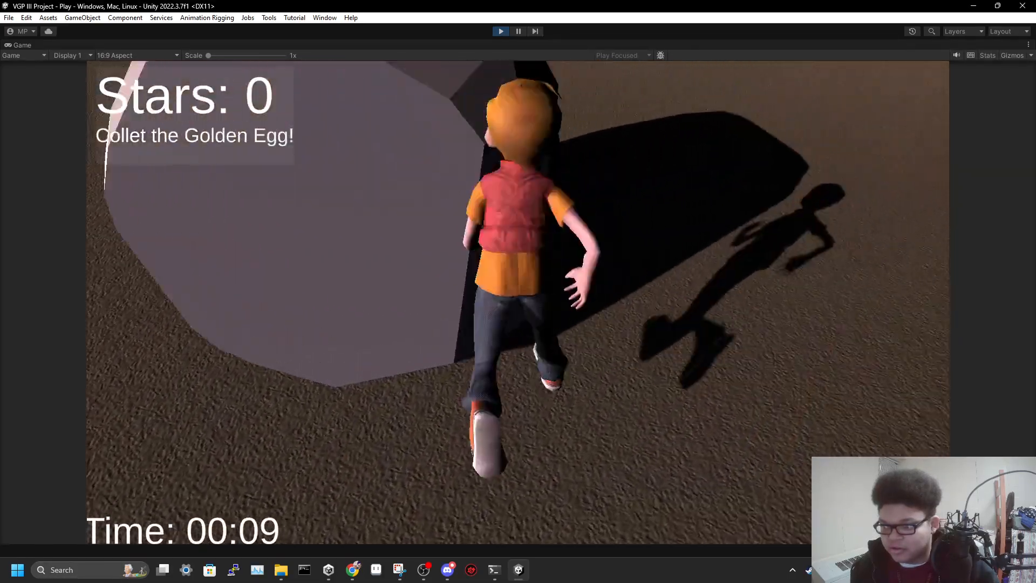
pyautogui.press('space')
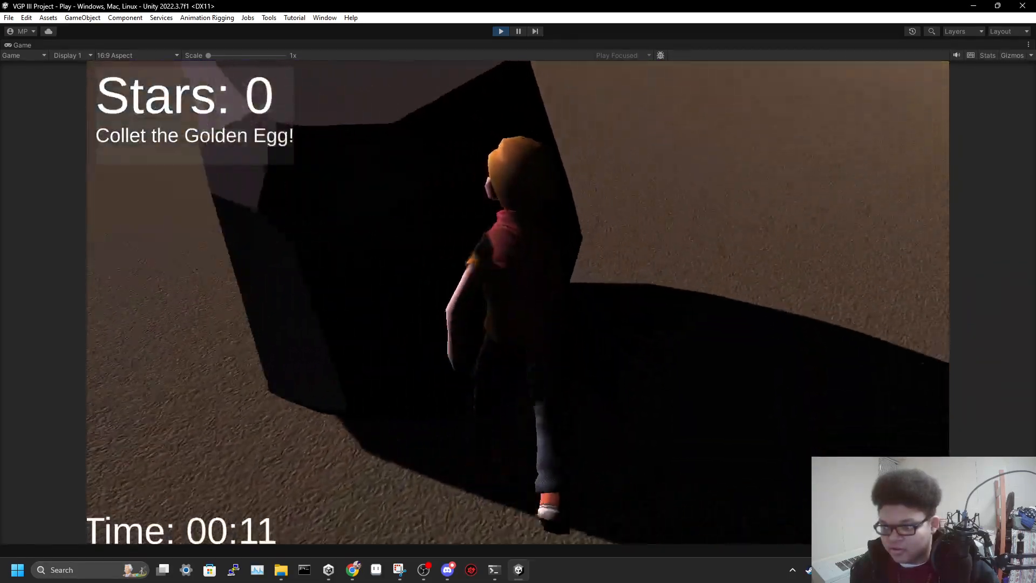
pyautogui.press('w')
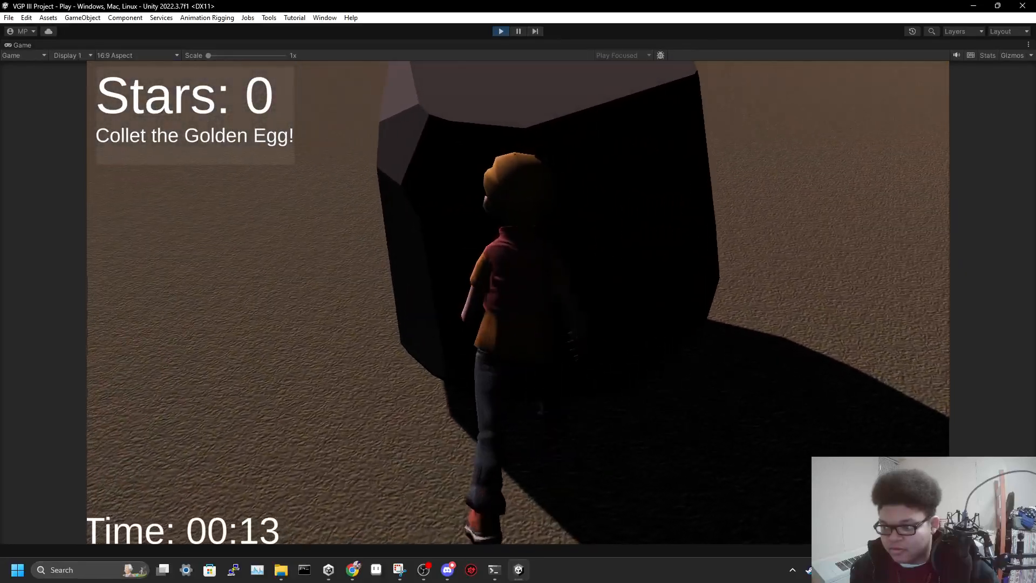
pyautogui.press('space')
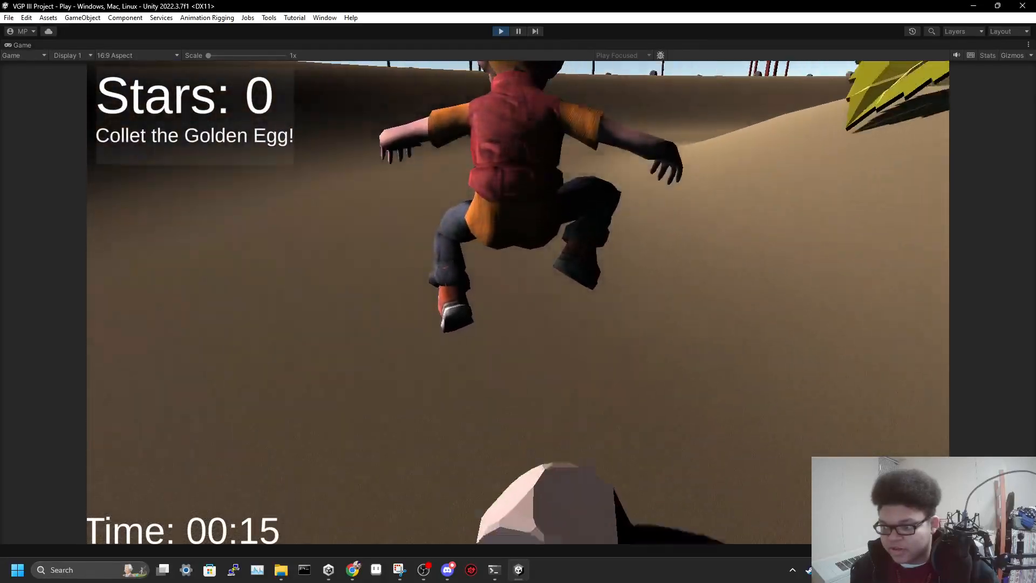
pyautogui.press('space')
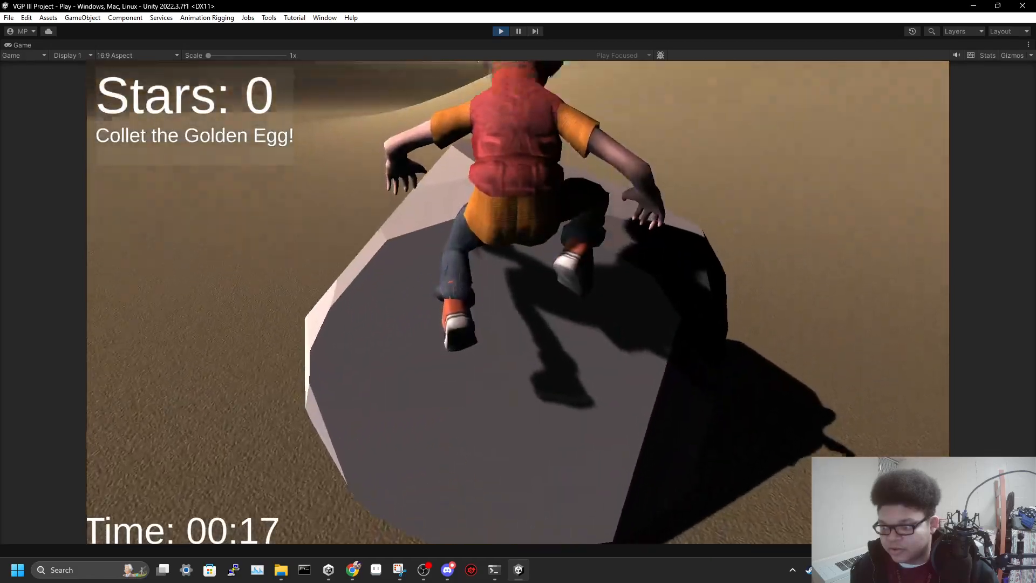
pyautogui.press('w')
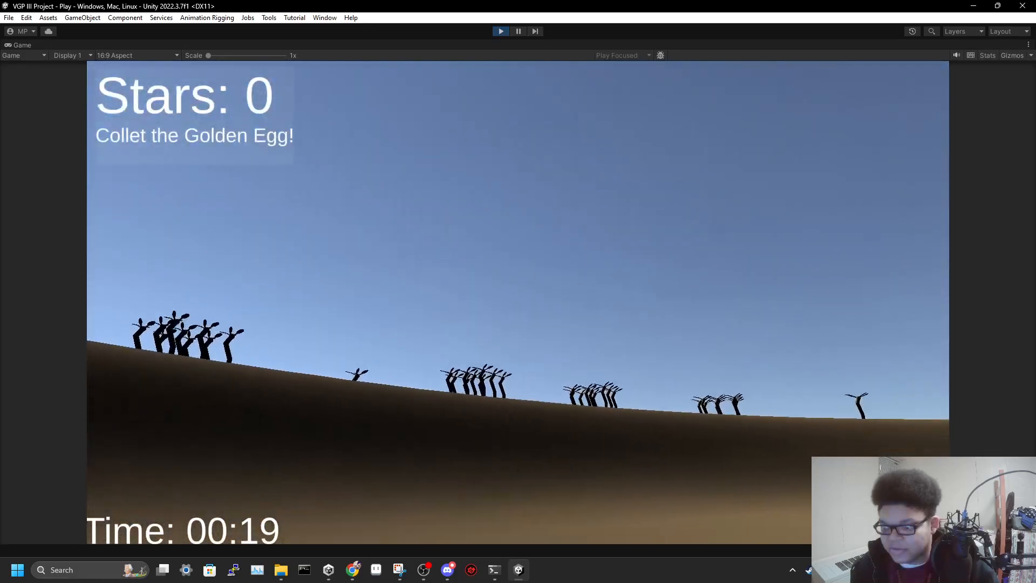
# Run the character across the desert past the tall trees to another boulder and jump onto it
pyautogui.press('space')
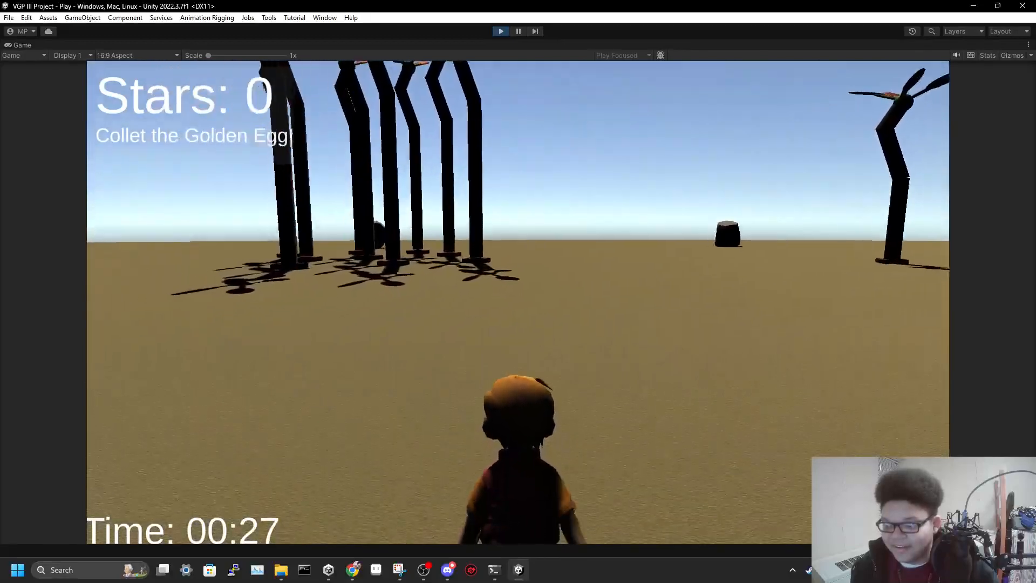
pyautogui.press('w')
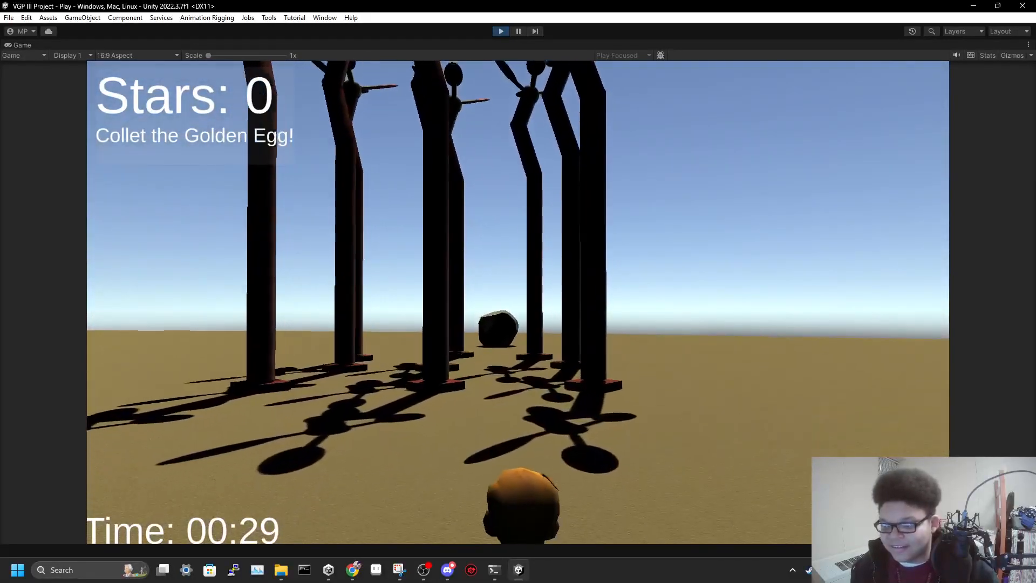
pyautogui.press('w')
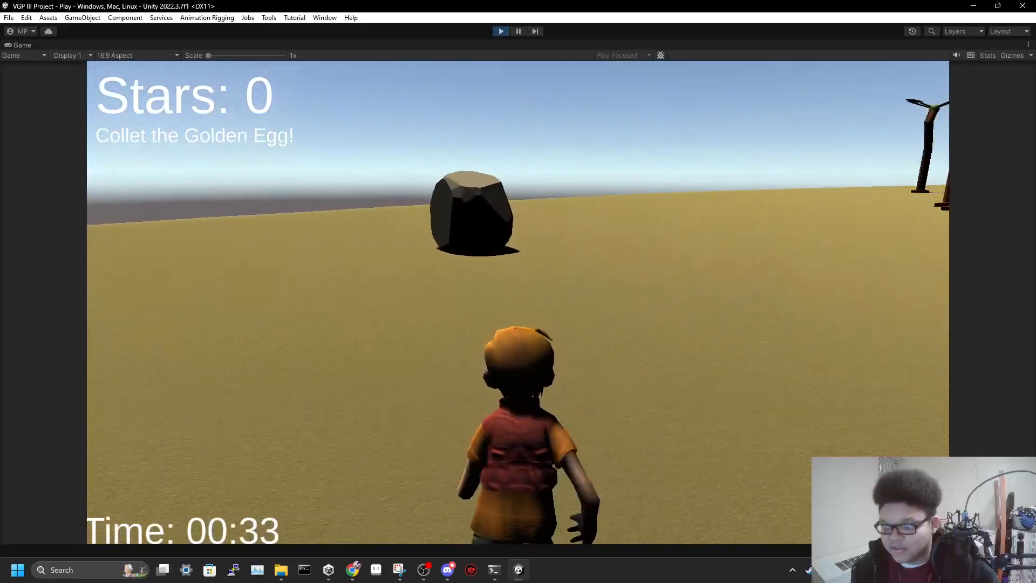
pyautogui.press('w')
pyautogui.press('space')
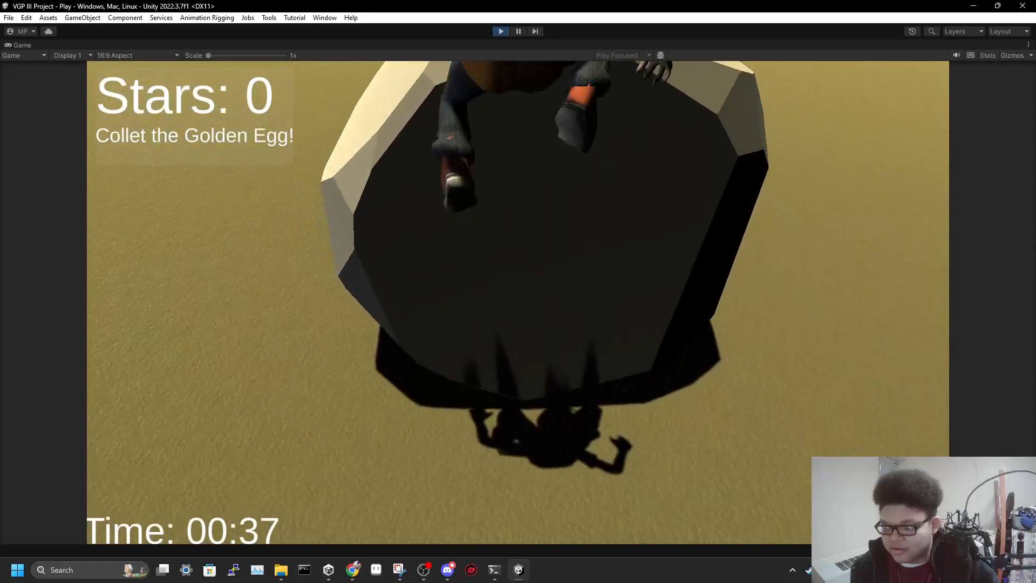
# Run the character past the shadowed trees and across the desert to the foot of the beanstalk
pyautogui.press('w')
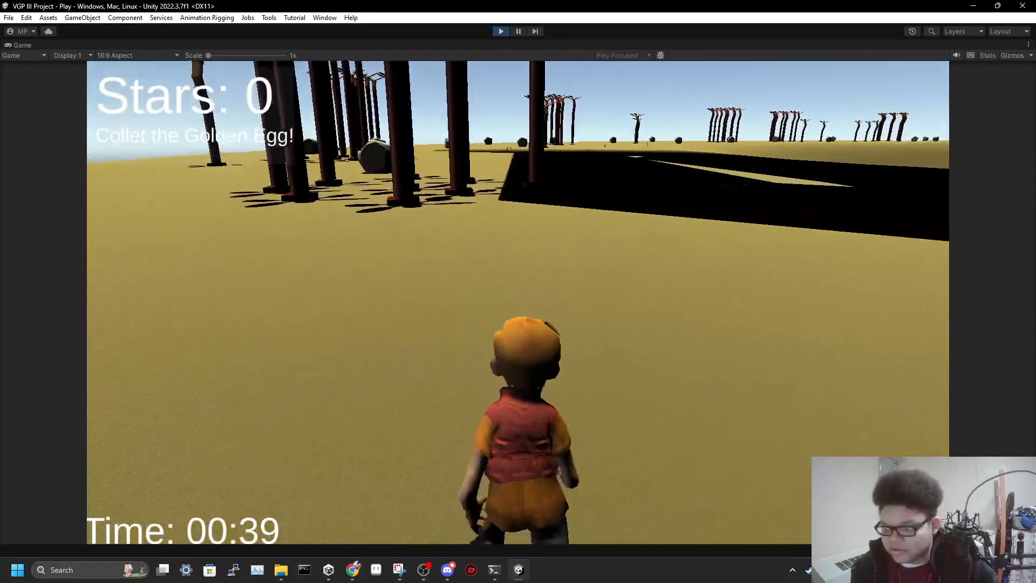
pyautogui.press('w')
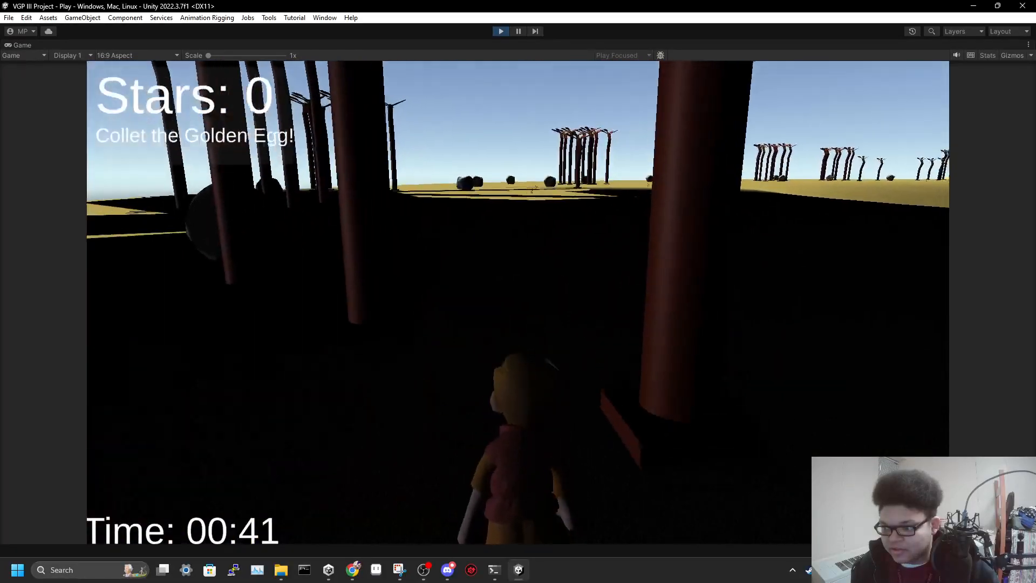
pyautogui.press('w')
pyautogui.press('w')
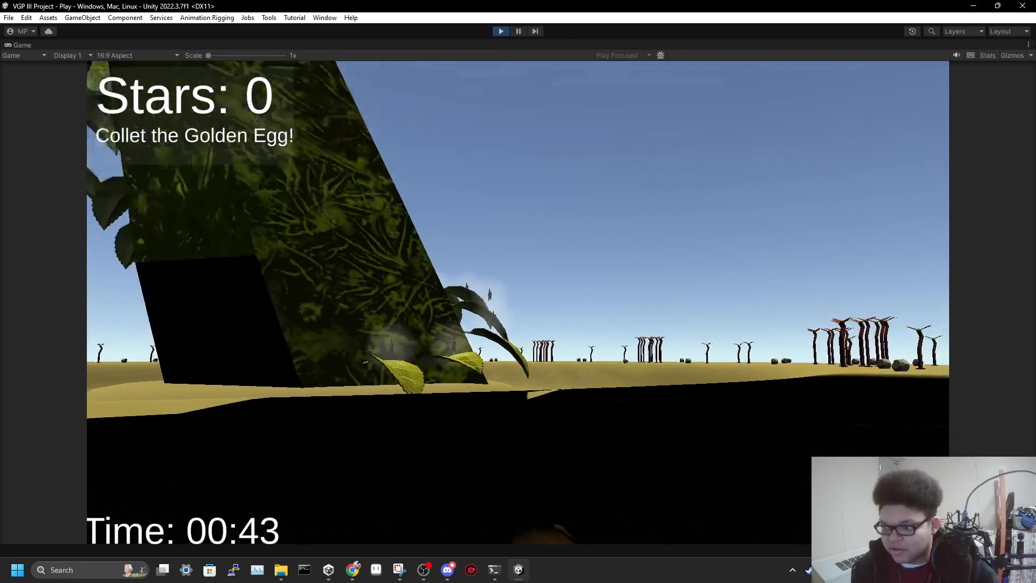
pyautogui.press('w')
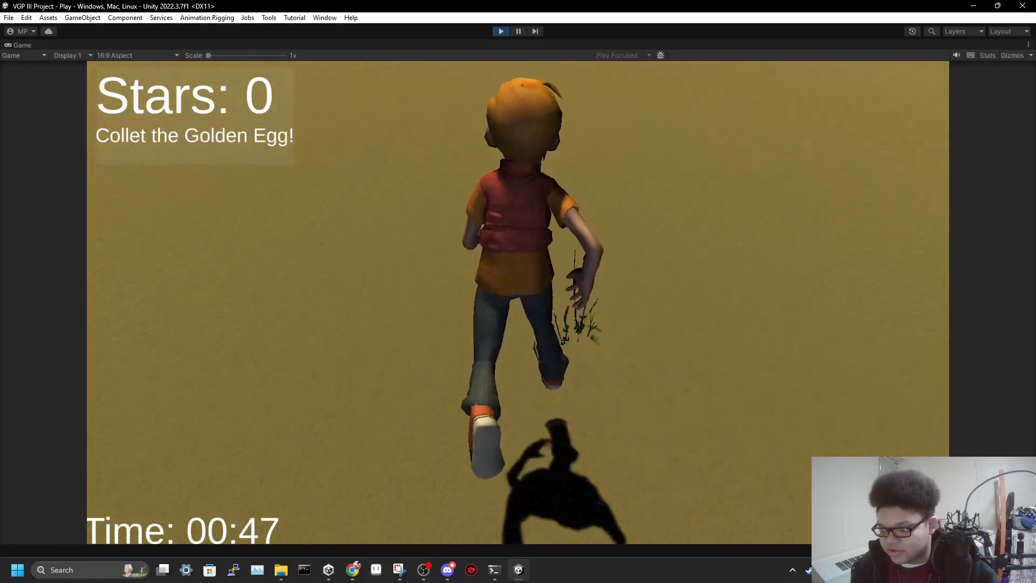
pyautogui.press('w')
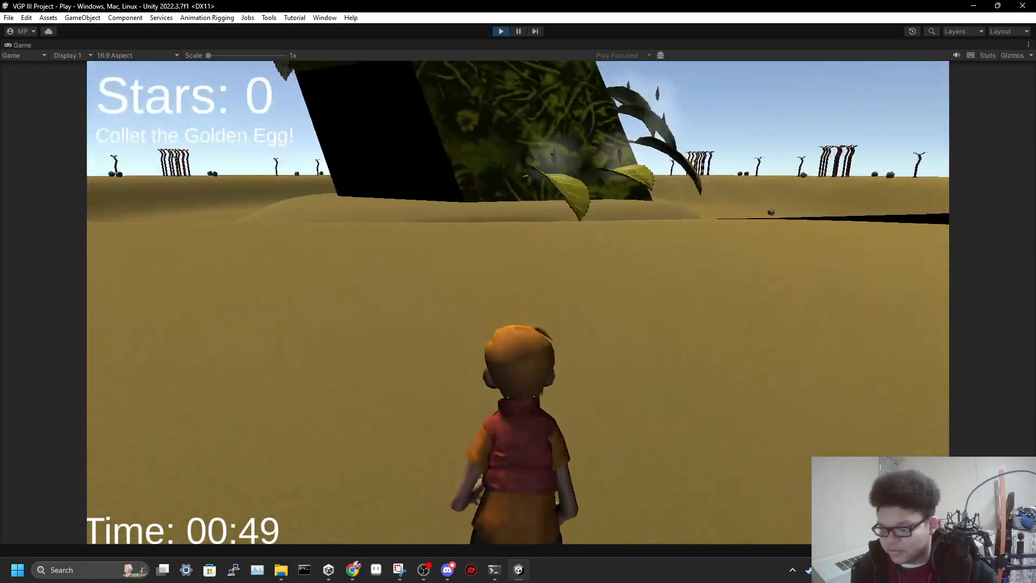
pyautogui.press('w')
pyautogui.press('space')
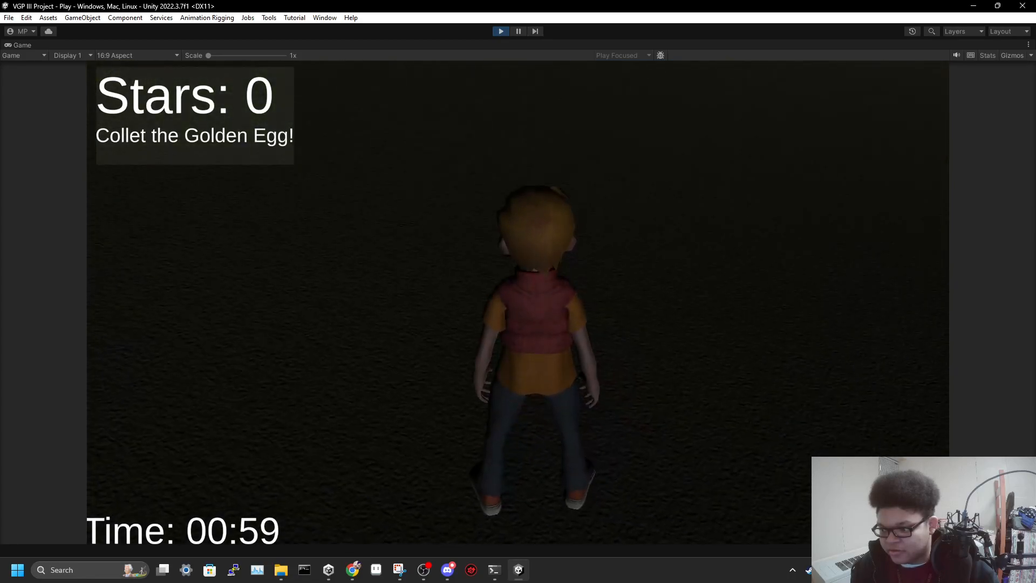
# Jump the character up the beanstalk's lowest leaves and collect the first three stars
pyautogui.press('space')
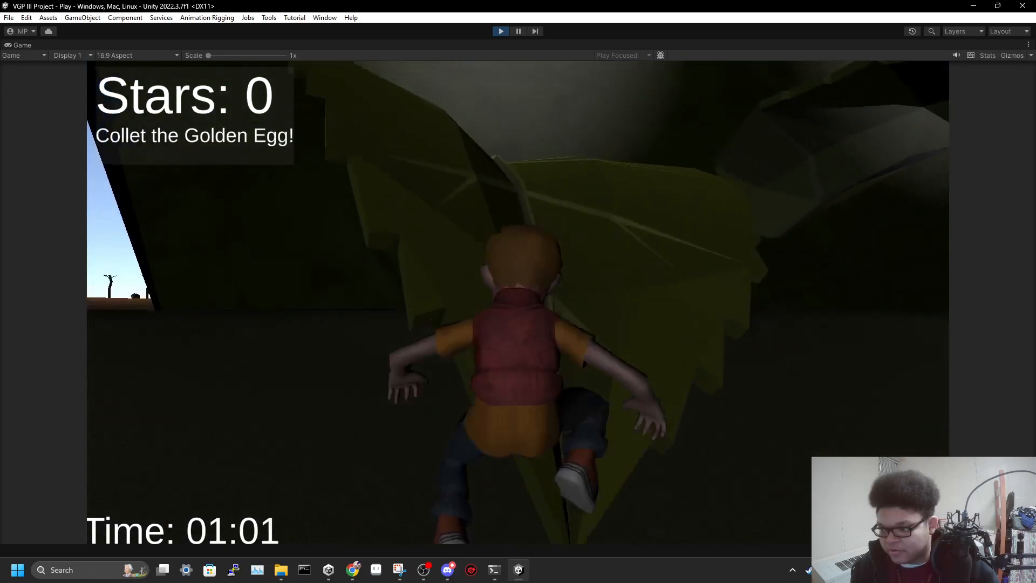
pyautogui.press('space')
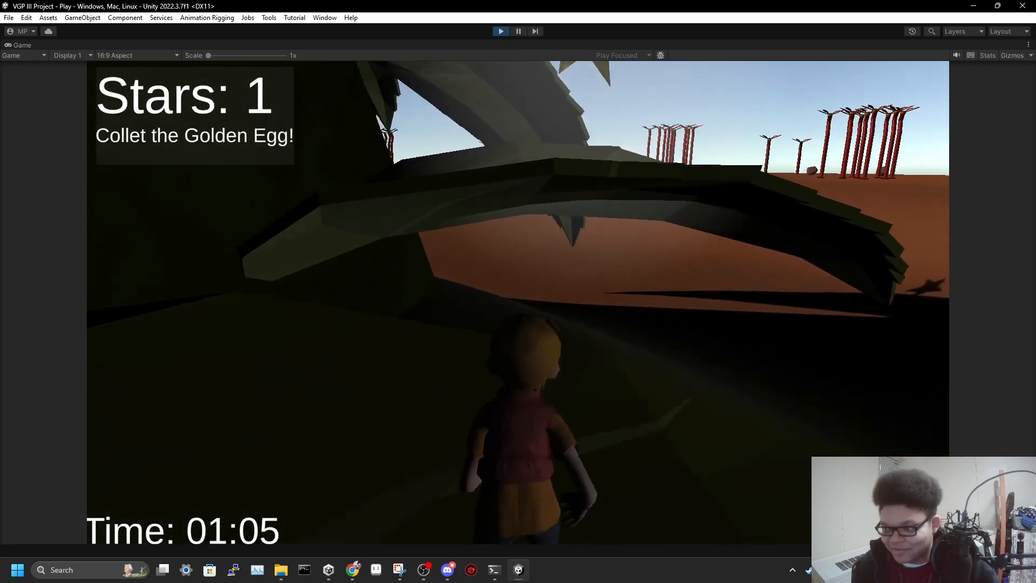
pyautogui.press('space')
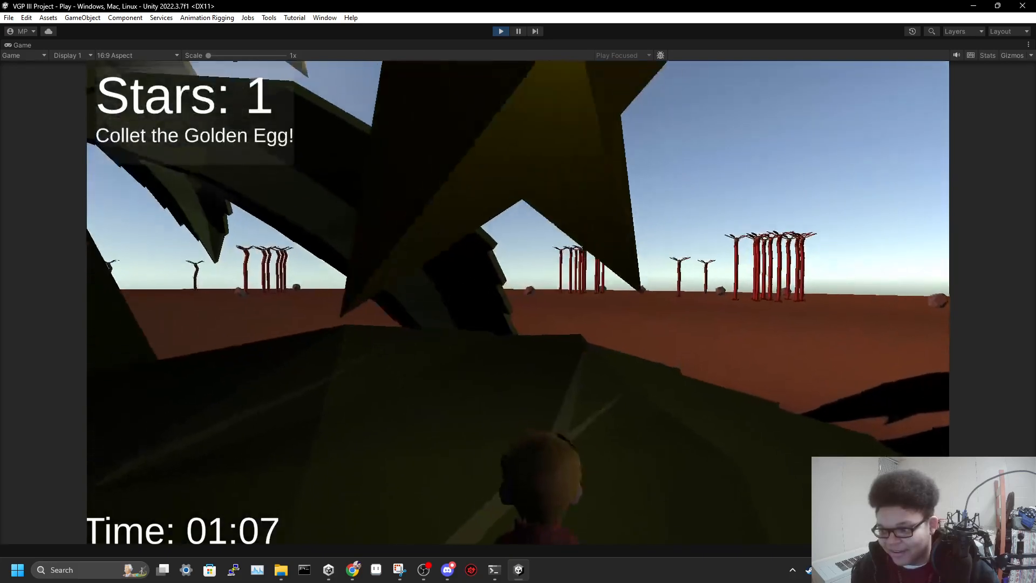
pyautogui.press('space')
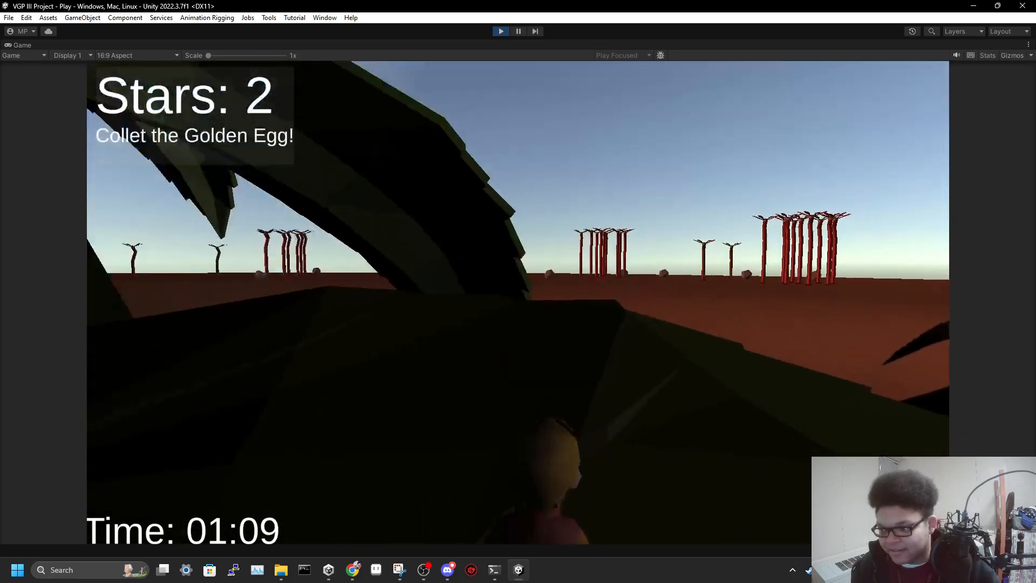
pyautogui.press('space')
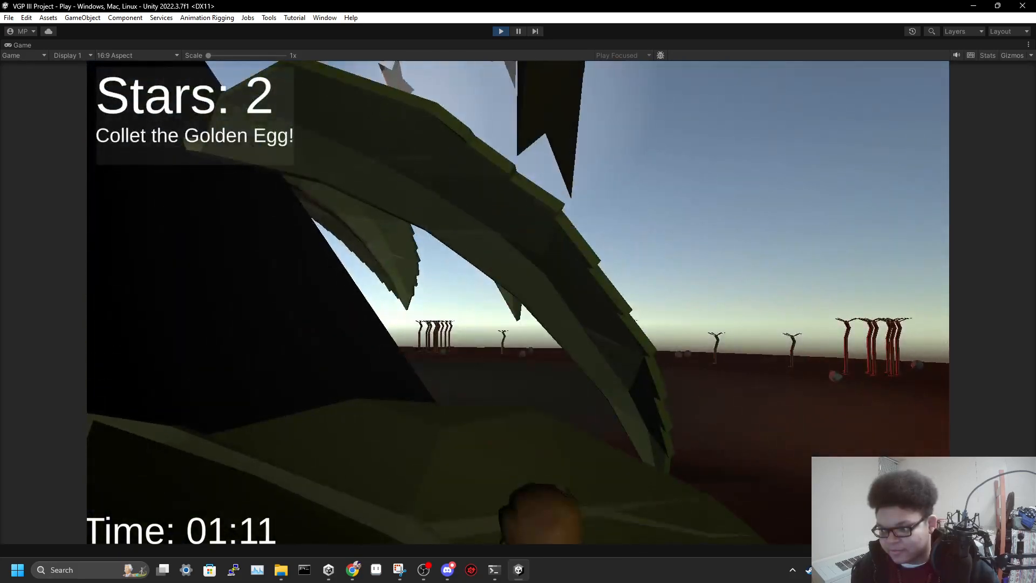
pyautogui.press('space')
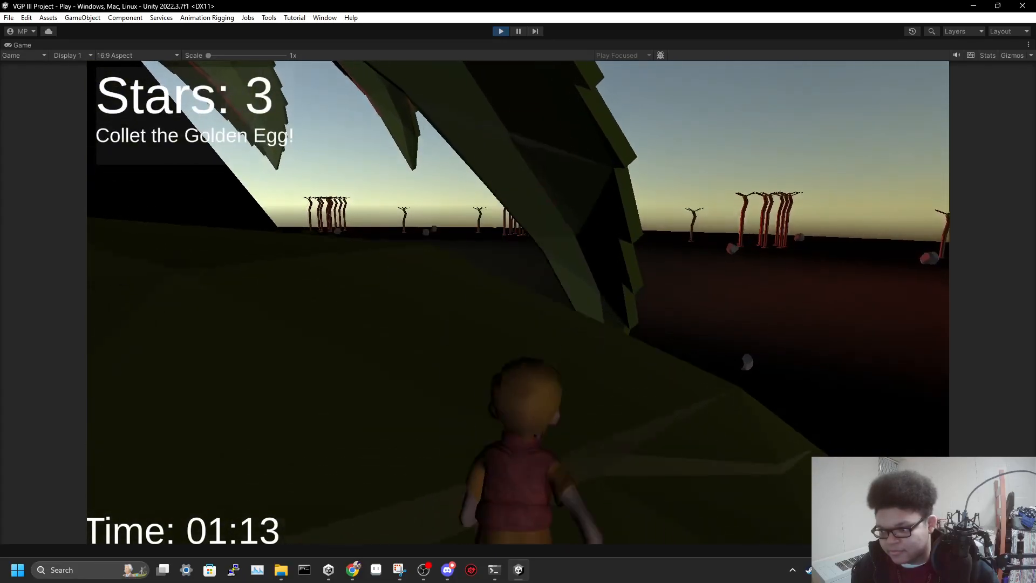
# Continue jumping from leaf to leaf up the dark beanstalk section and collect the fourth to seventh stars
pyautogui.press('space')
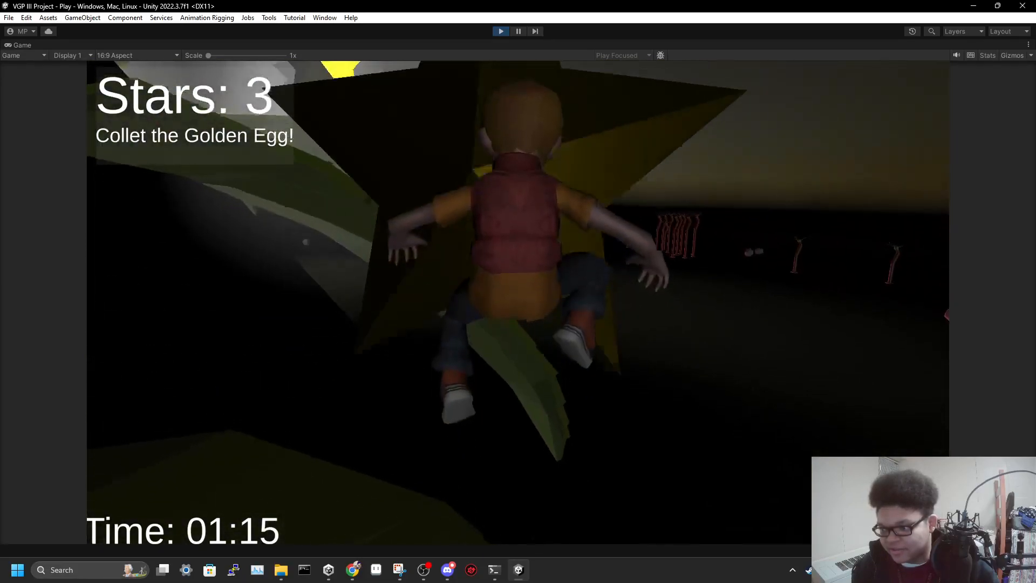
pyautogui.press('space')
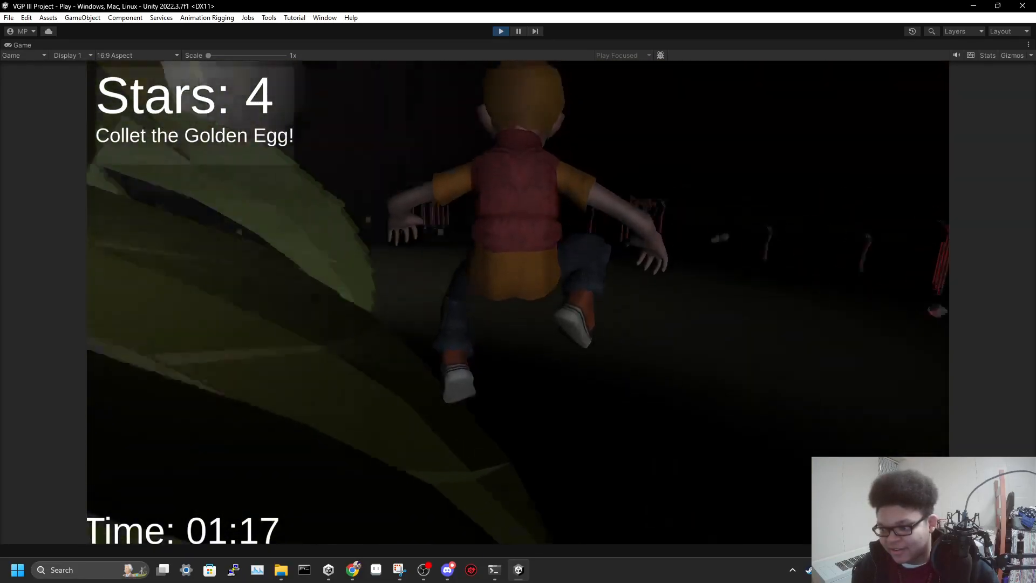
pyautogui.press('space')
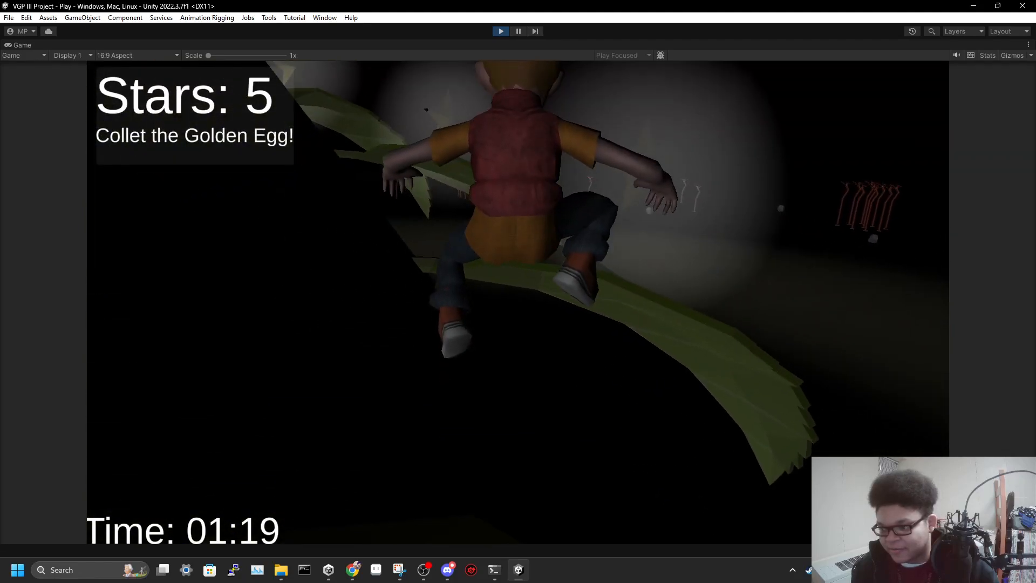
pyautogui.press('space')
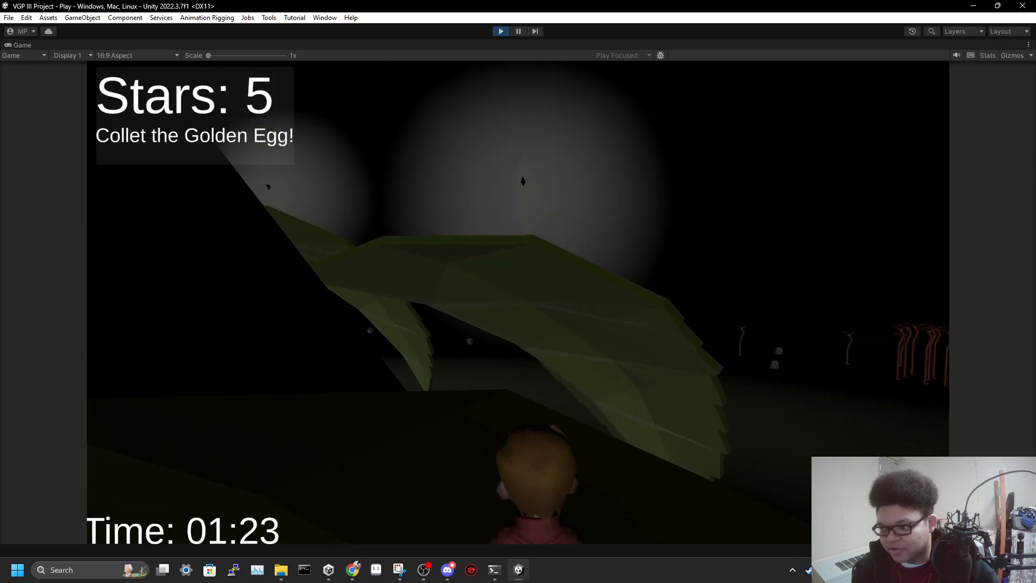
pyautogui.press('space')
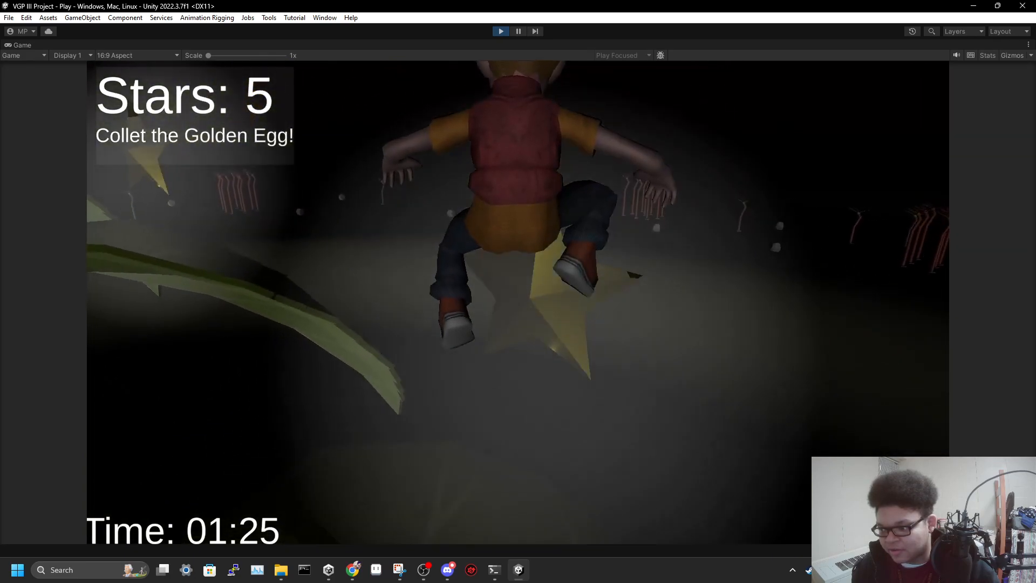
pyautogui.press('space')
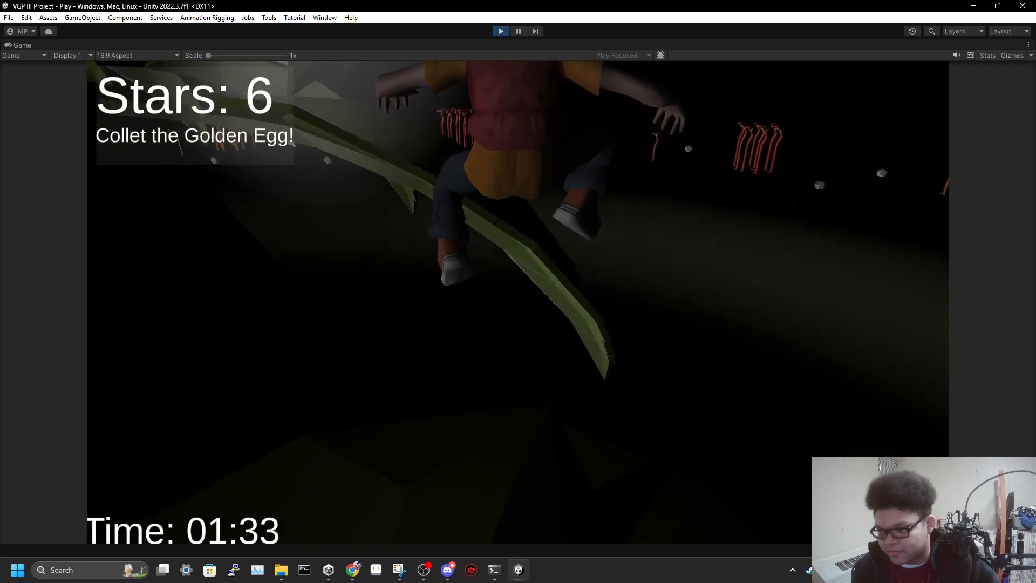
pyautogui.press('space')
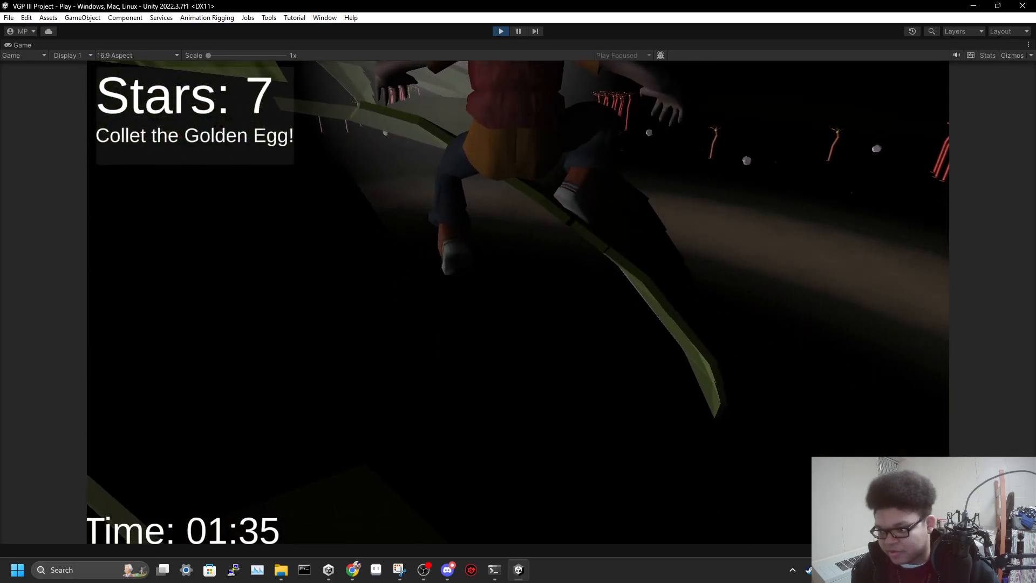
# Jump up the beanstalk's middle leaves and collect the eighth, ninth and tenth stars
pyautogui.press('space')
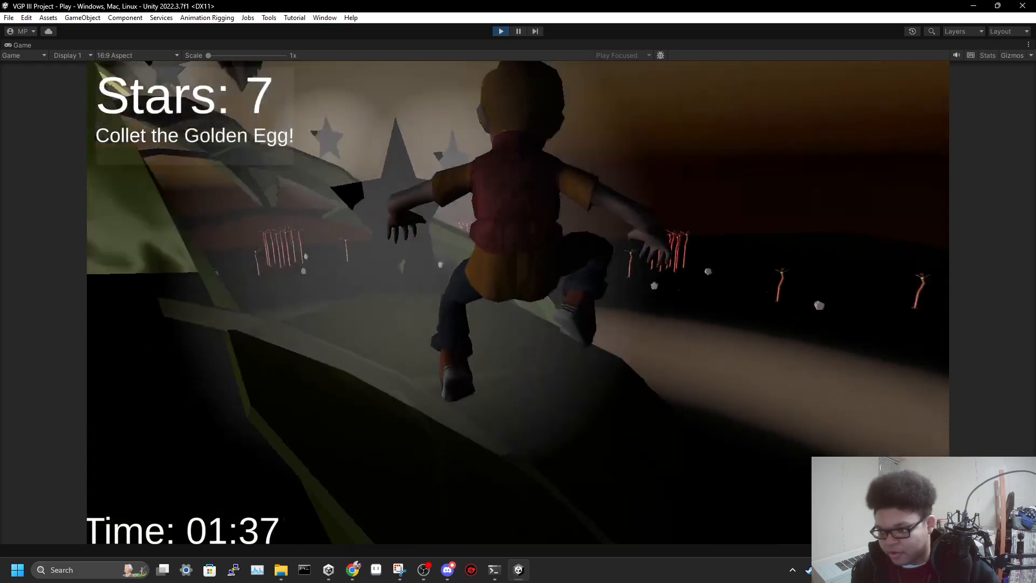
pyautogui.press('space')
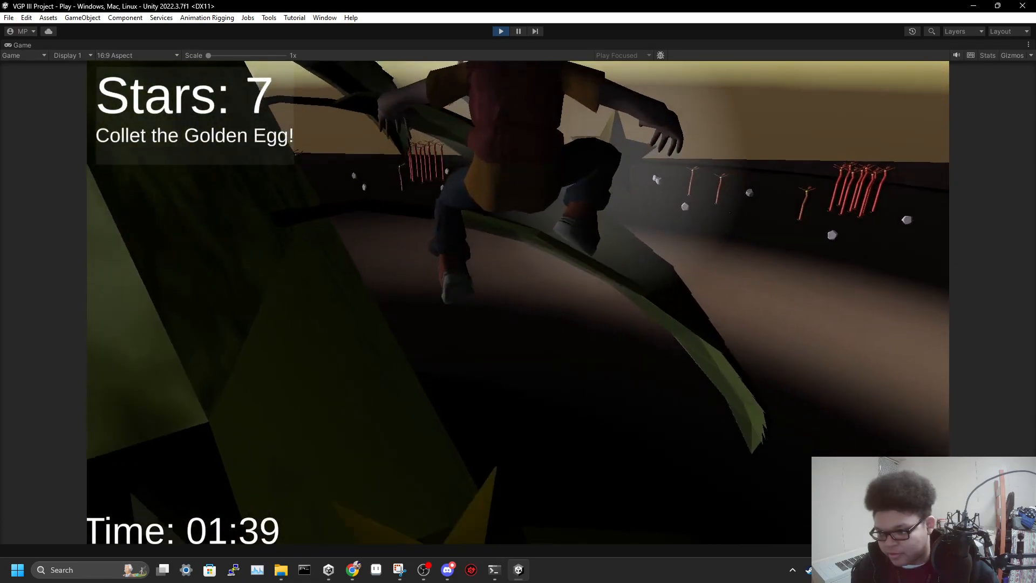
pyautogui.press('space')
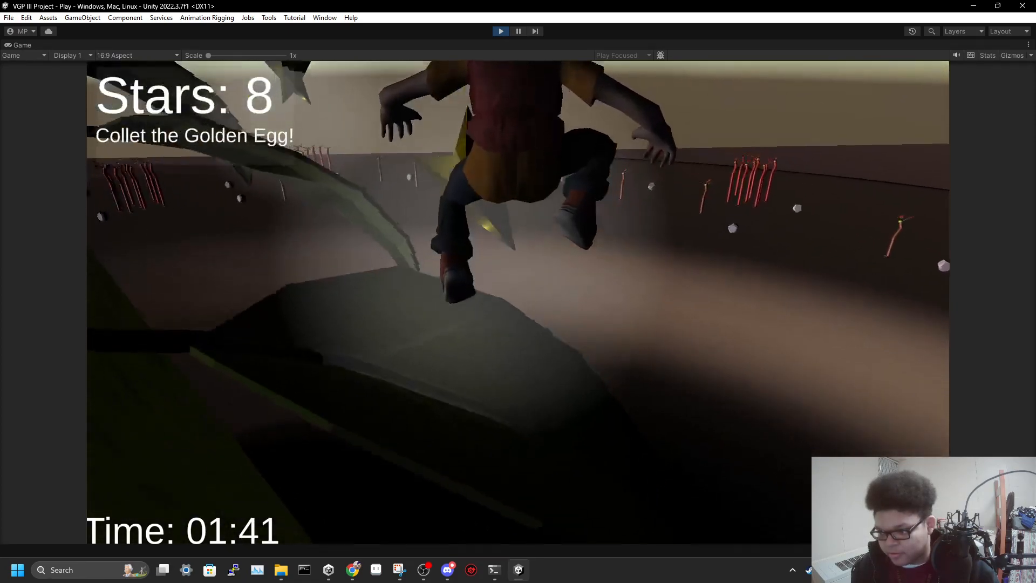
pyautogui.press('space')
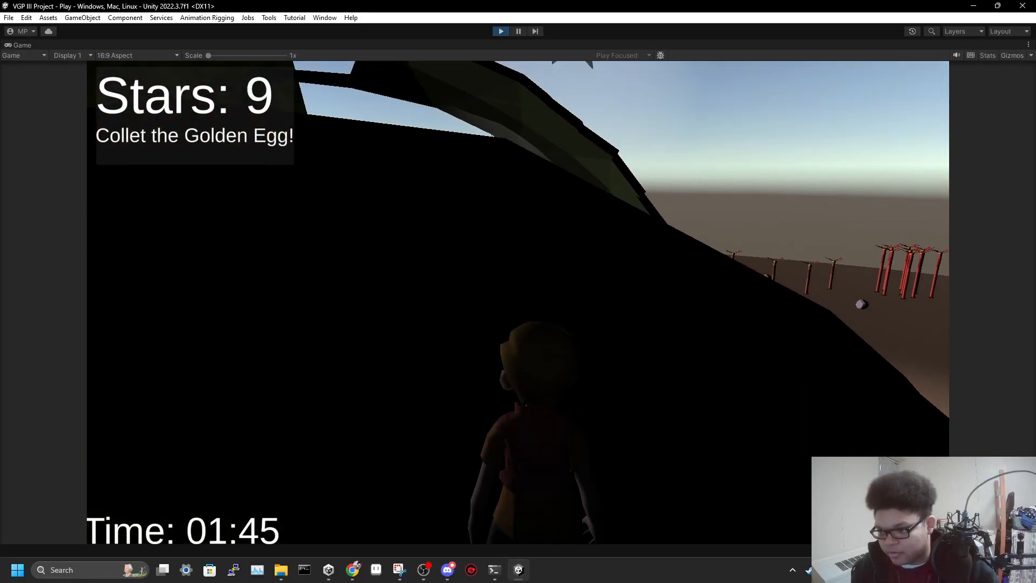
pyautogui.press('space')
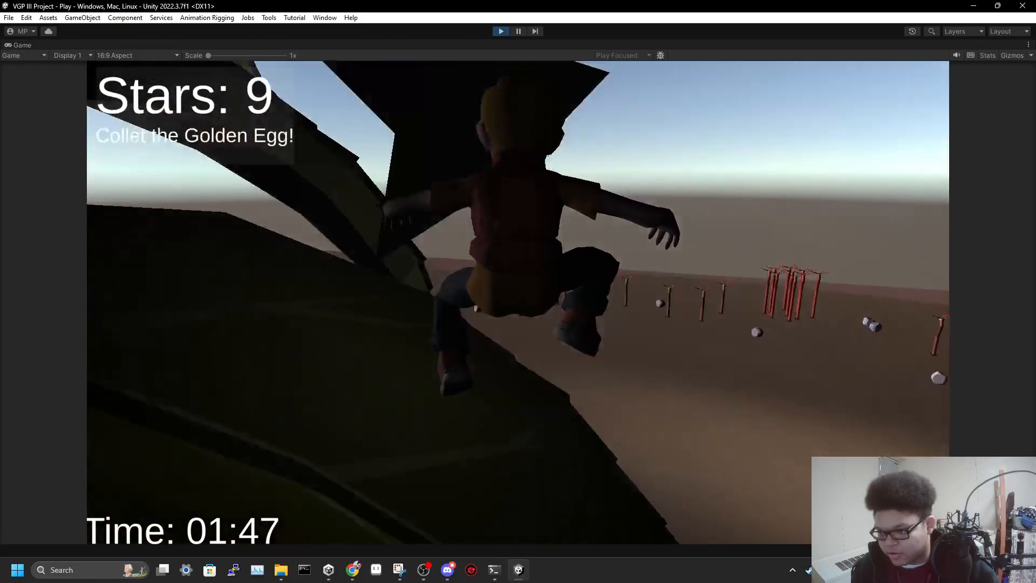
pyautogui.press('space')
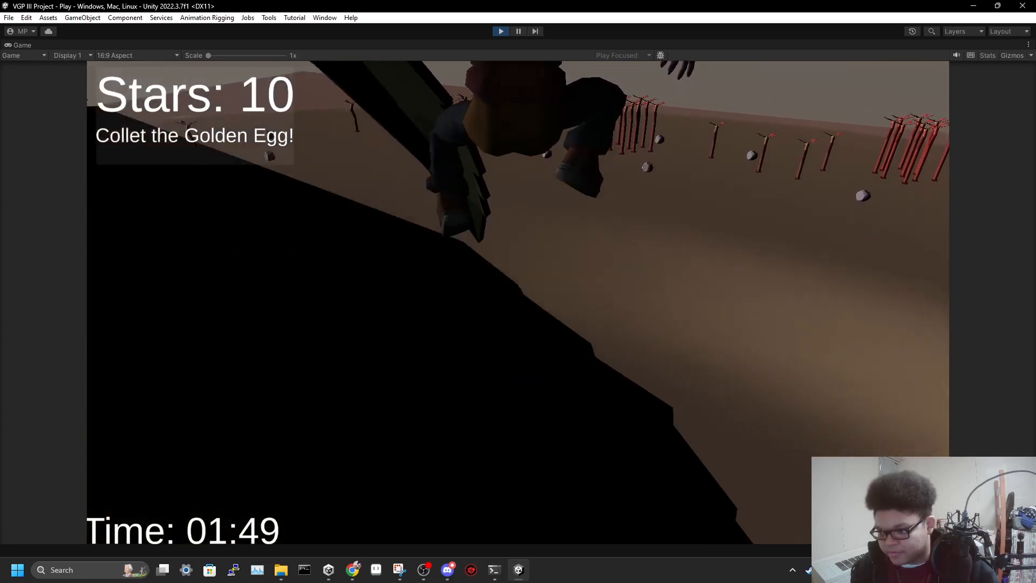
# Climb the beanstalk's upper leaves with further jumps and collect the eleventh to thirteenth stars
pyautogui.press('space')
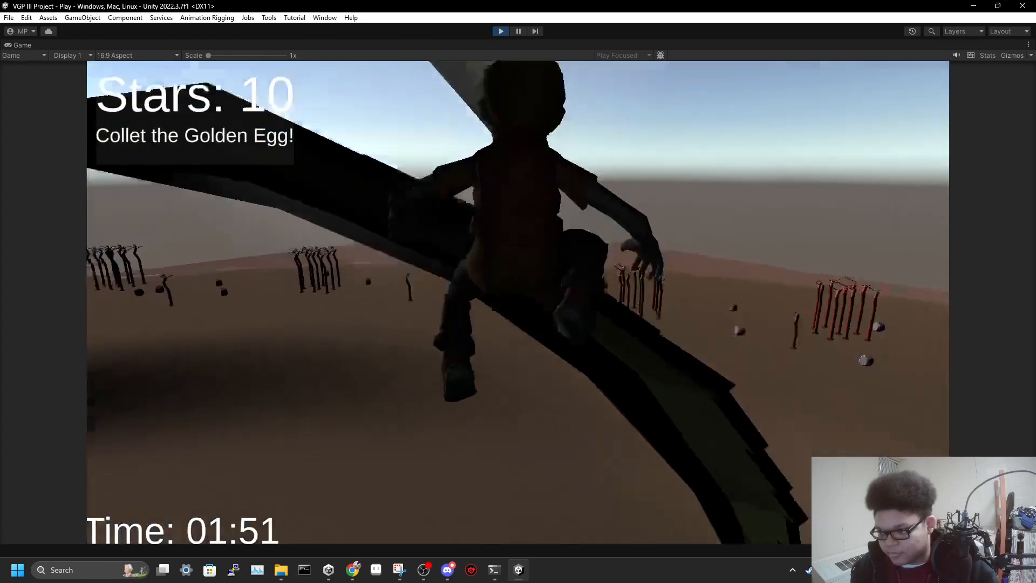
pyautogui.press('space')
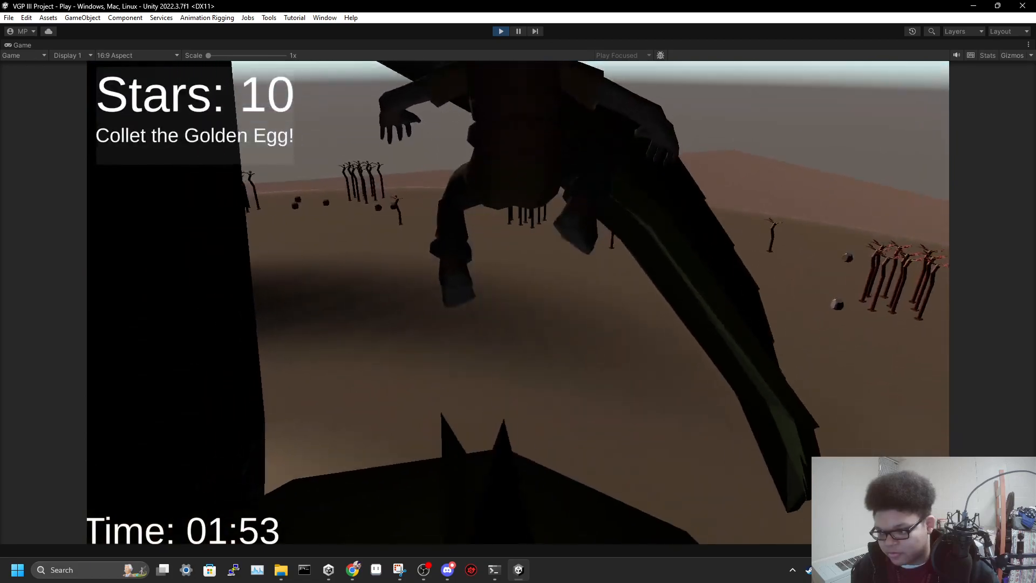
pyautogui.press('space')
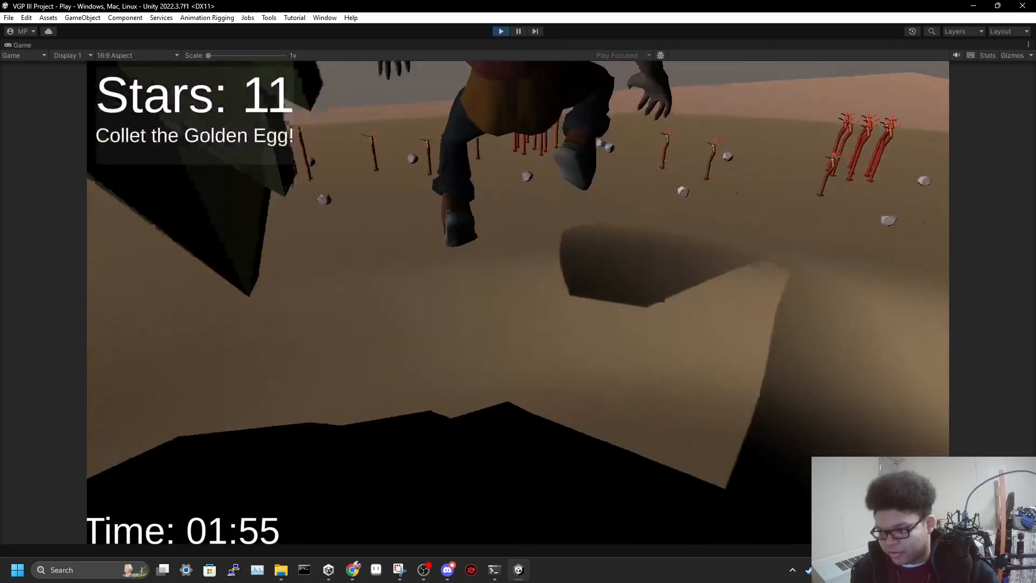
pyautogui.press('space')
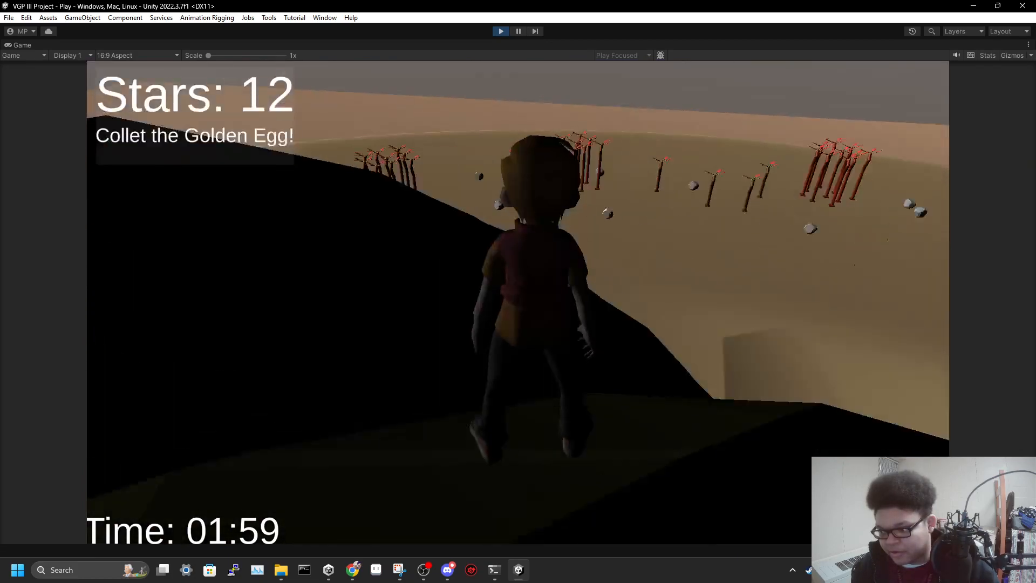
pyautogui.press('space')
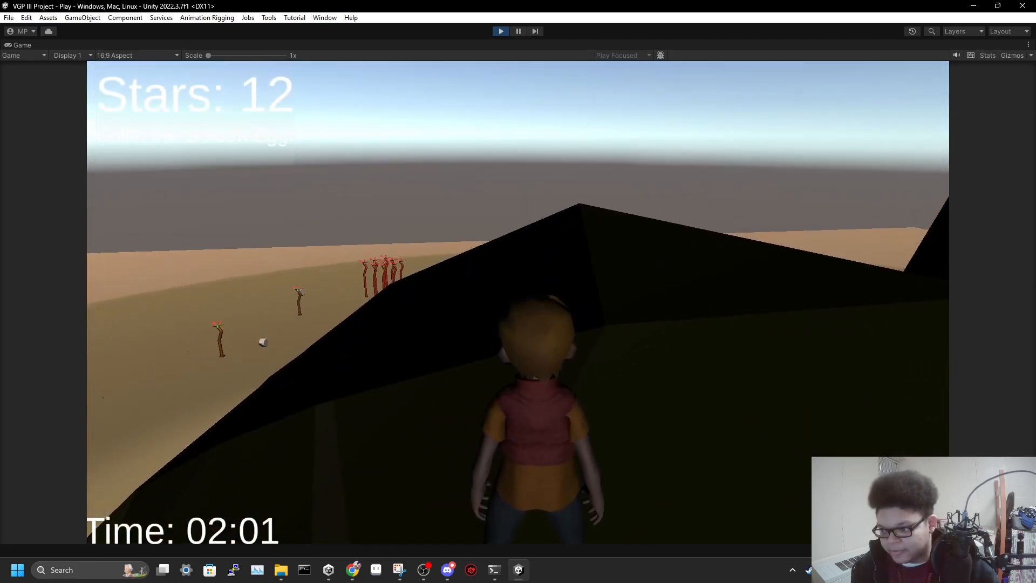
pyautogui.press('space')
pyautogui.press('space')
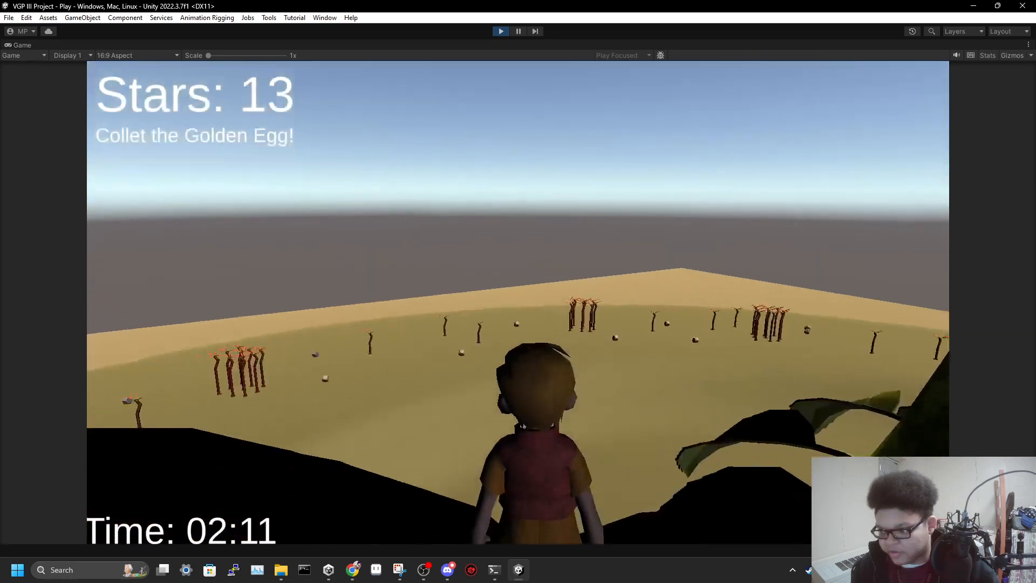
# Collect the last two stars near the beanstalk's top and reach the Golden Egg to win the game
pyautogui.press('space')
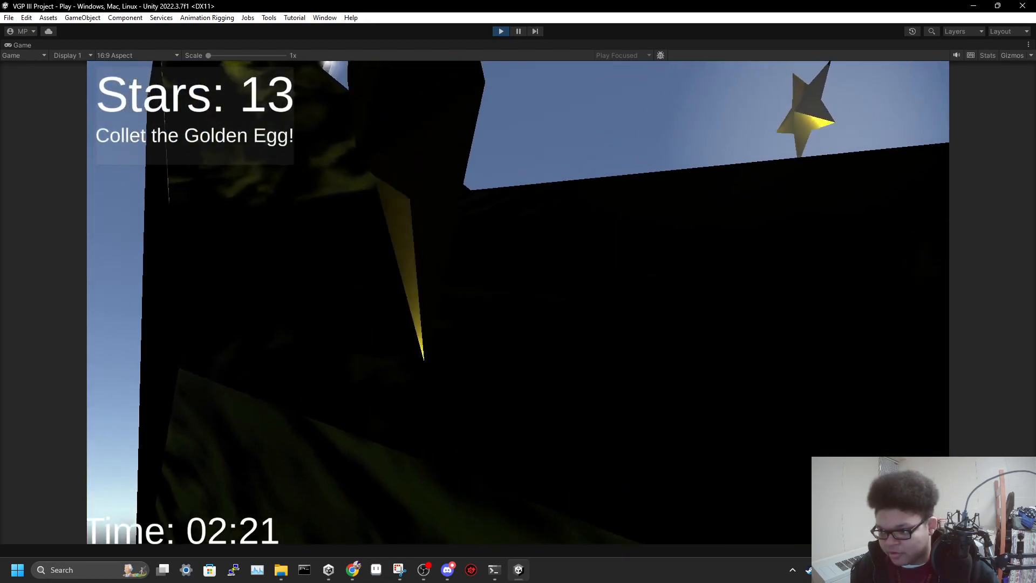
pyautogui.press('space')
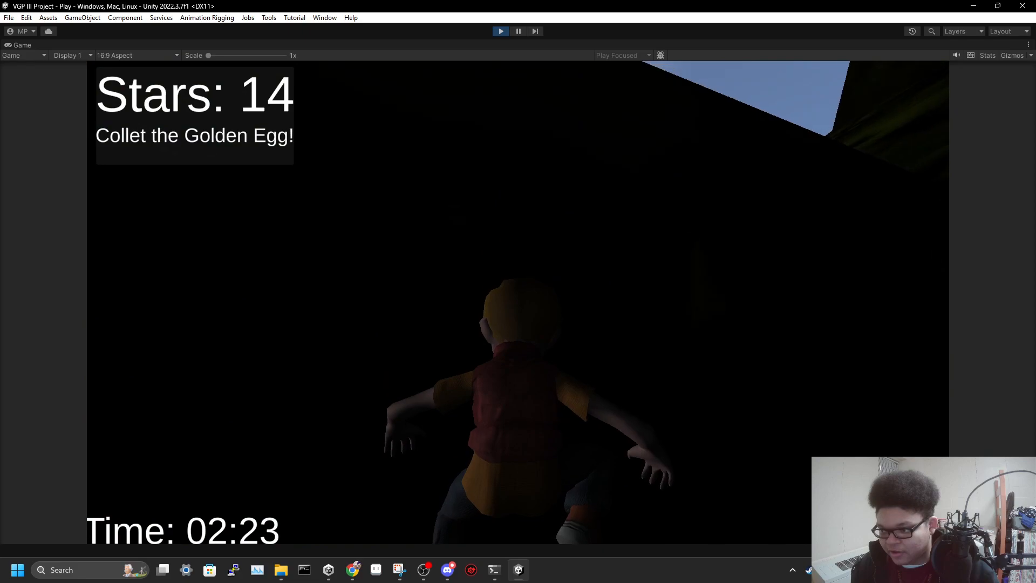
pyautogui.press('space')
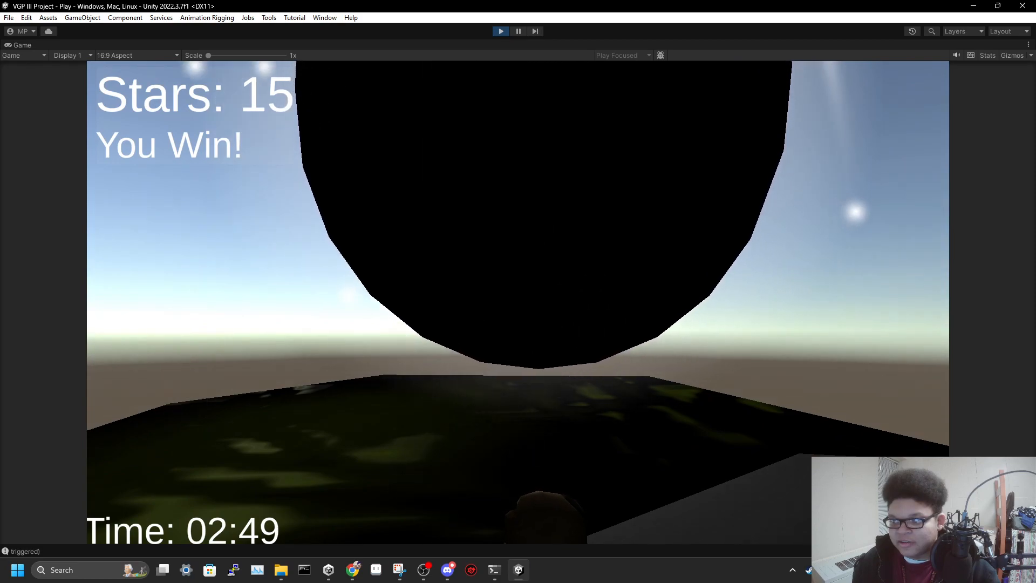
pyautogui.press('space')
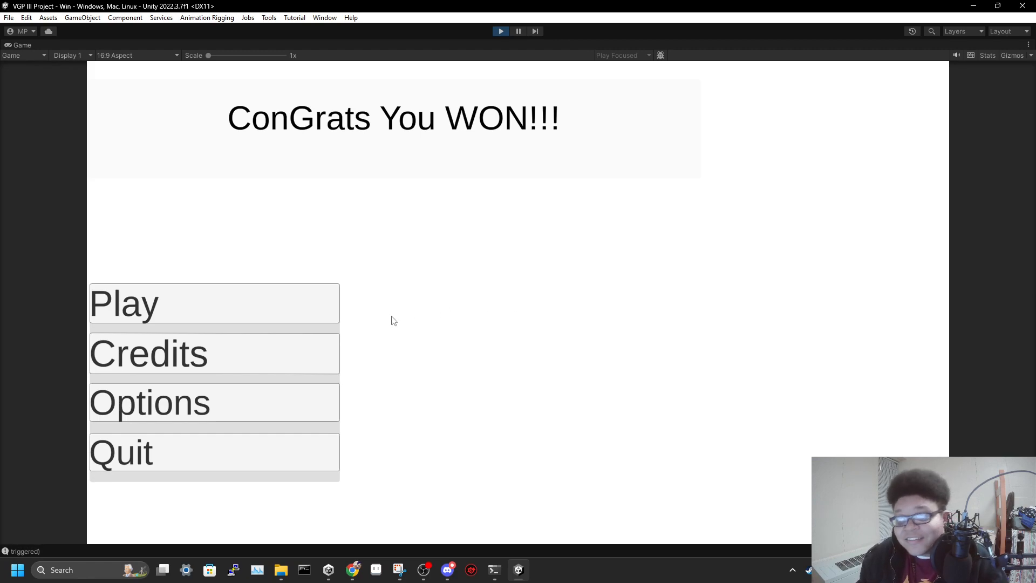
# View the Credits from the win screen, exit them, and try the Options entry
pyautogui.click(270, 352)
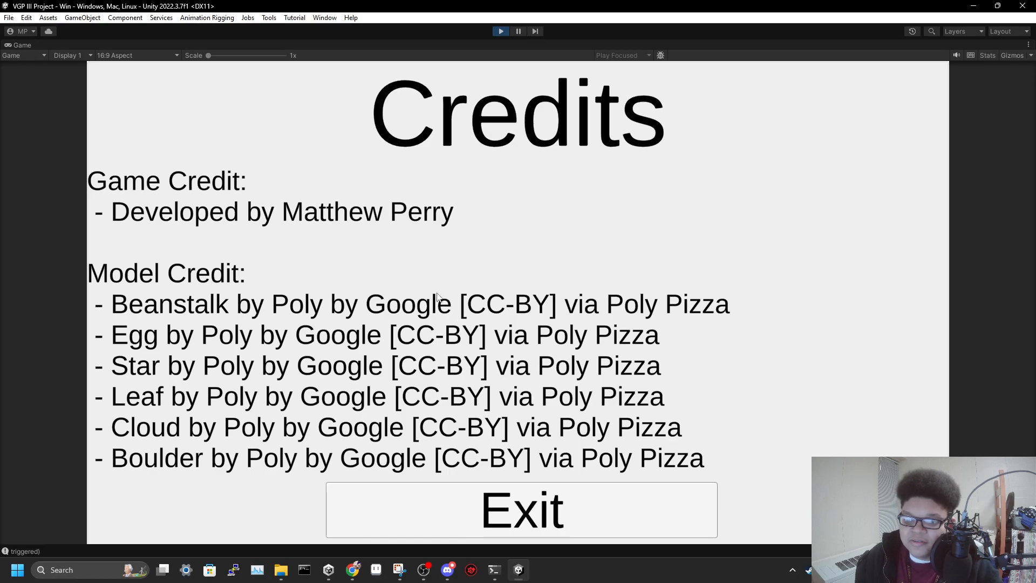
pyautogui.click(530, 492)
pyautogui.click(232, 403)
pyautogui.click(232, 402)
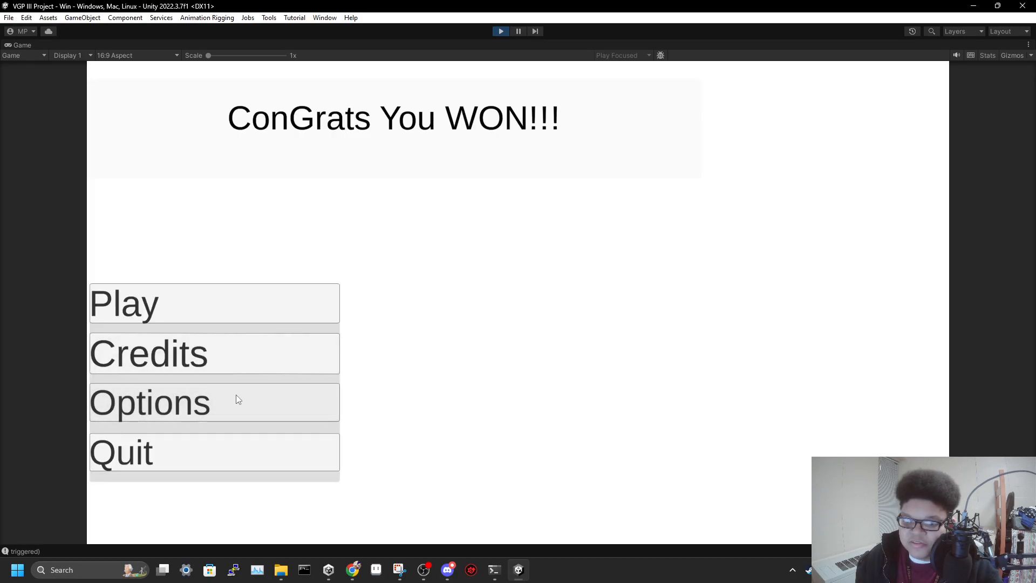
# Try the Play and Quit entries on the win screen, and switch to OBS
pyautogui.click(220, 304)
pyautogui.click(216, 445)
pyautogui.click(215, 446)
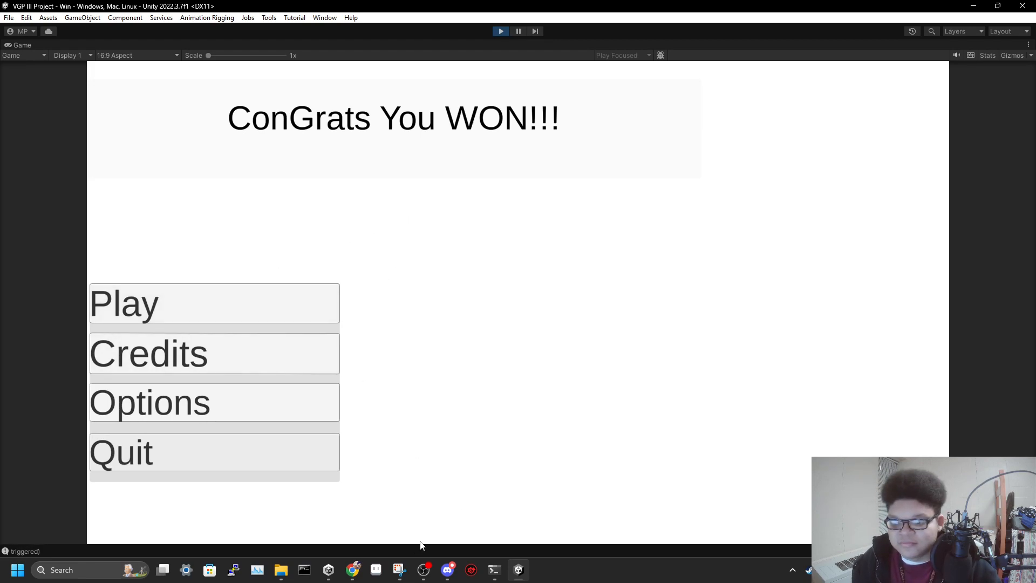
pyautogui.click(425, 577)
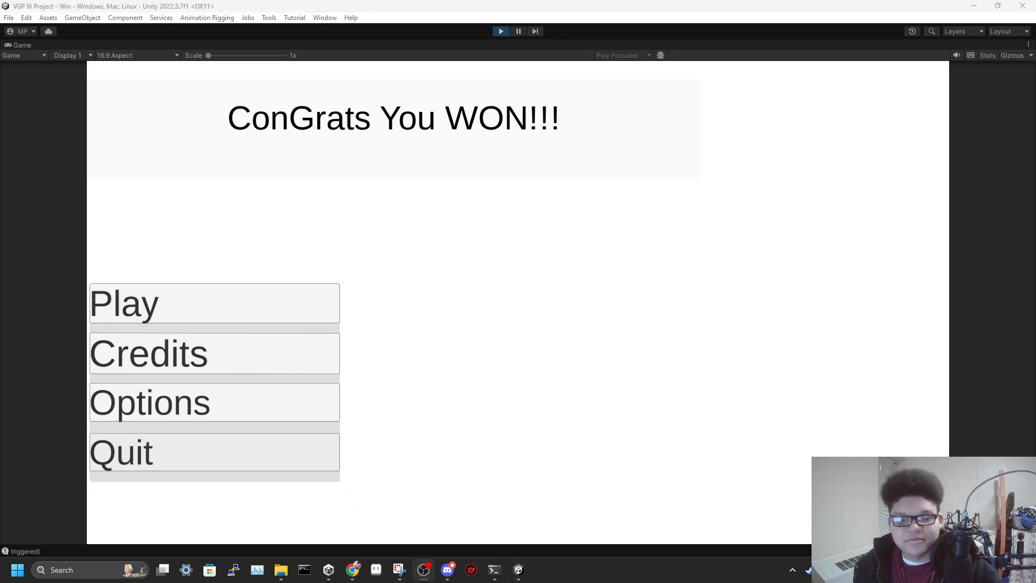